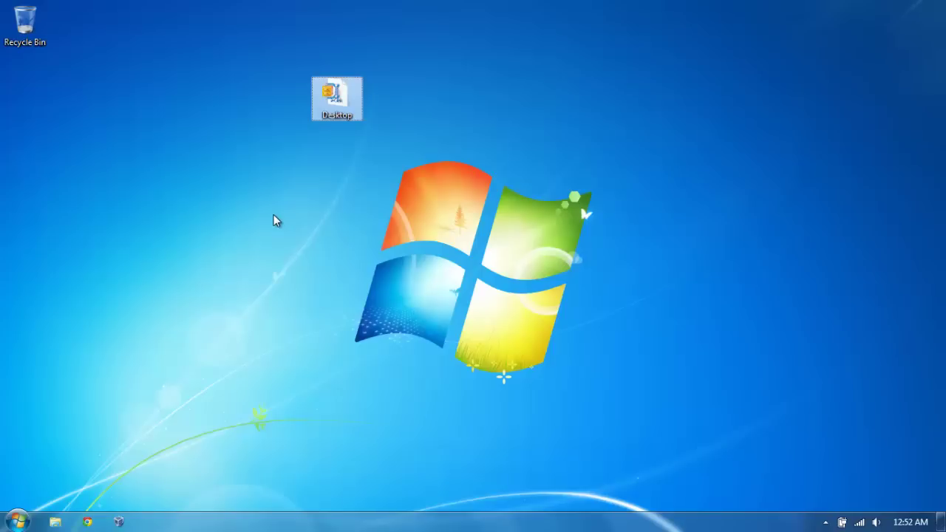
Step: Extract Rainmeter, RocketDock, StartOrb and desk.txt onto the desktop and close WinZip
{"action": "left_click", "coordinate": [310, 164]}
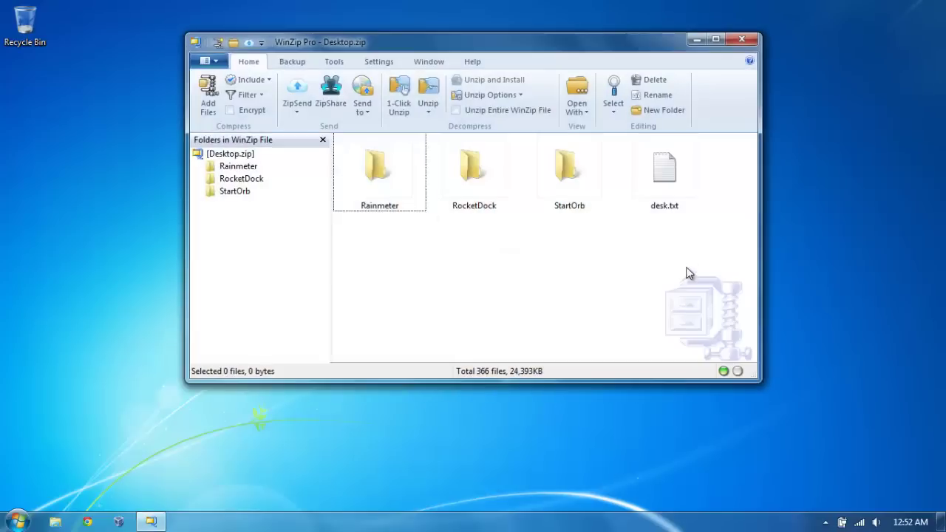
{"action": "key", "text": "ctrl+a"}
{"action": "left_click_drag", "start_coordinate": [664, 174], "coordinate": [106, 173]}
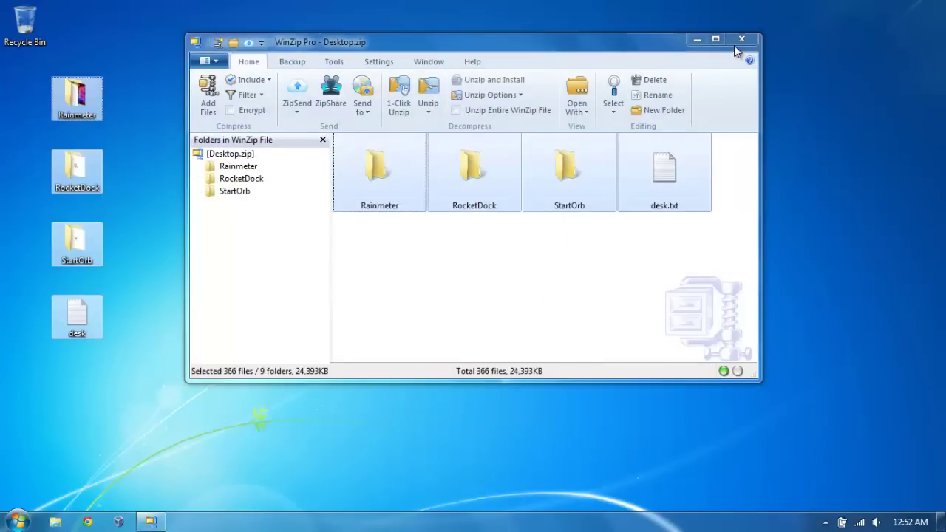
{"action": "left_click", "coordinate": [741, 39]}
{"action": "left_click_drag", "start_coordinate": [177, 77], "coordinate": [3, 377]}
Step: Set the Wallpaper image in RocketDock\Graffiti as desktop background and minimize the folder
{"action": "left_click", "coordinate": [126, 194]}
{"action": "left_click", "coordinate": [74, 179]}
{"action": "double_click", "coordinate": [74, 179]}
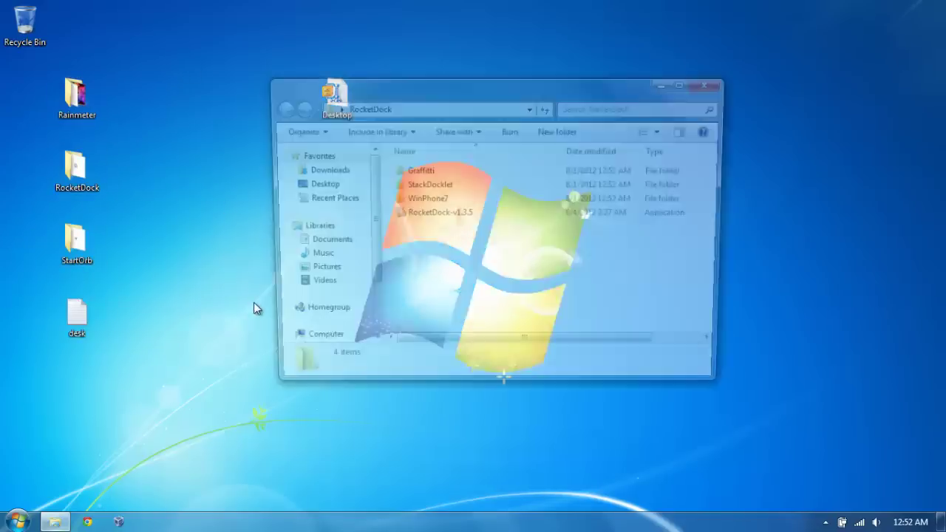
{"action": "double_click", "coordinate": [416, 170]}
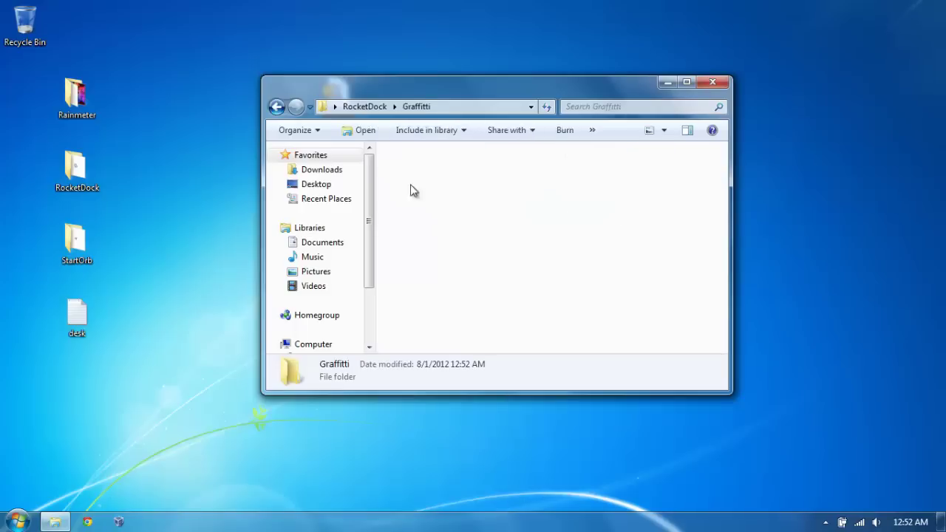
{"action": "right_click", "coordinate": [499, 171]}
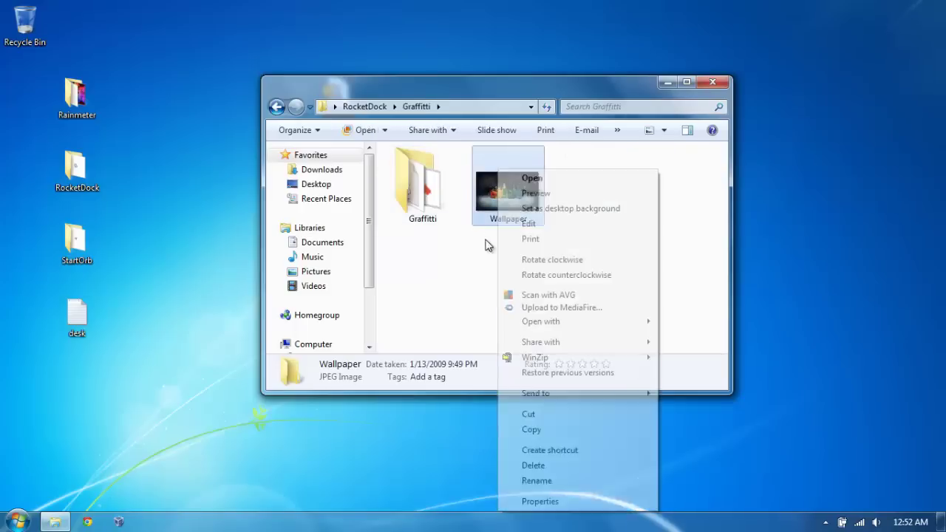
{"action": "left_click", "coordinate": [559, 209]}
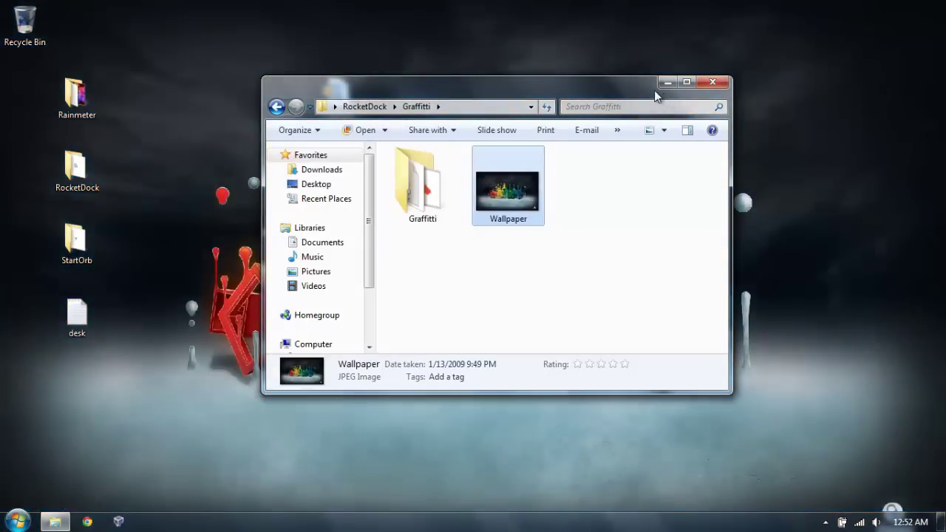
{"action": "left_click", "coordinate": [665, 82]}
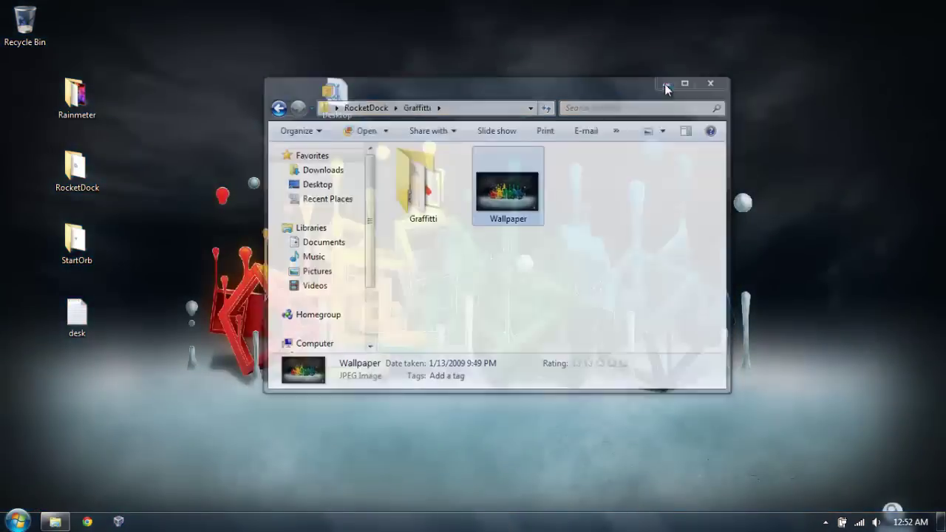
Step: Set the desktop background picture position to Stretch and save it
{"action": "right_click", "coordinate": [590, 148]}
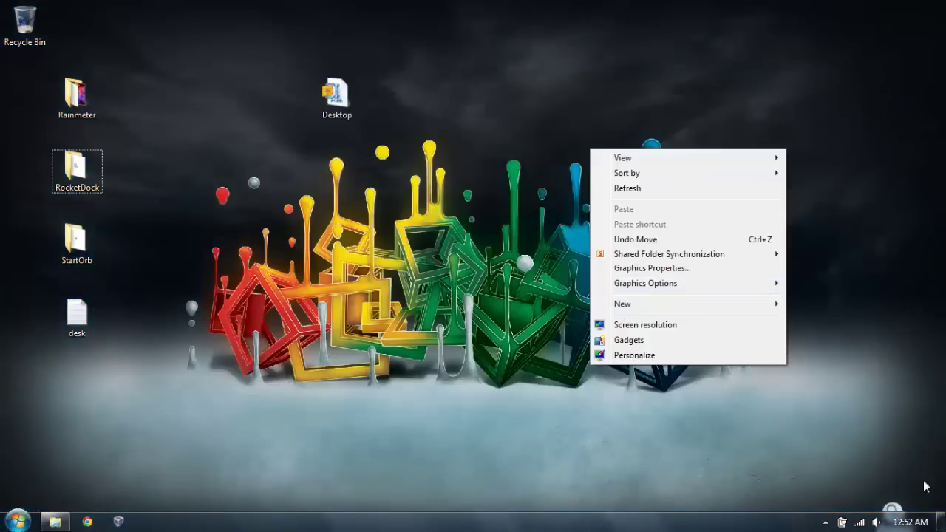
{"action": "left_click", "coordinate": [665, 356]}
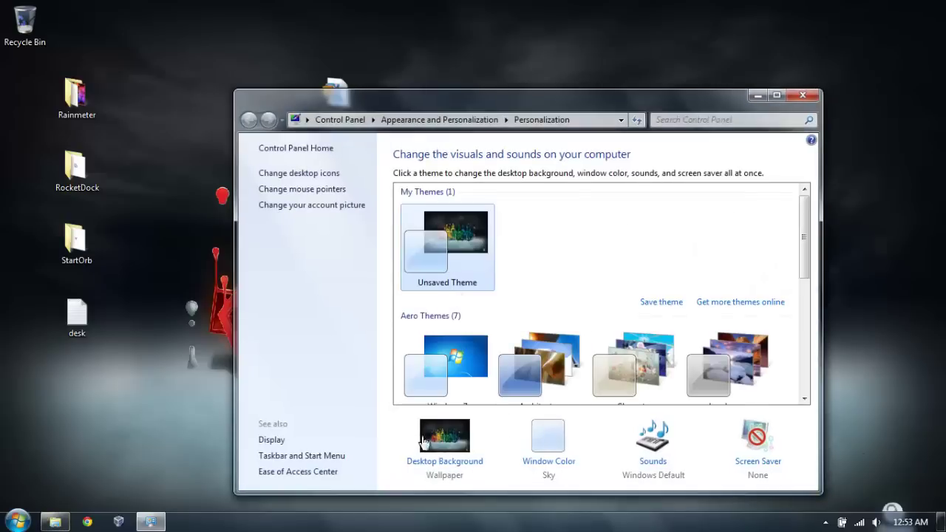
{"action": "left_click", "coordinate": [445, 437]}
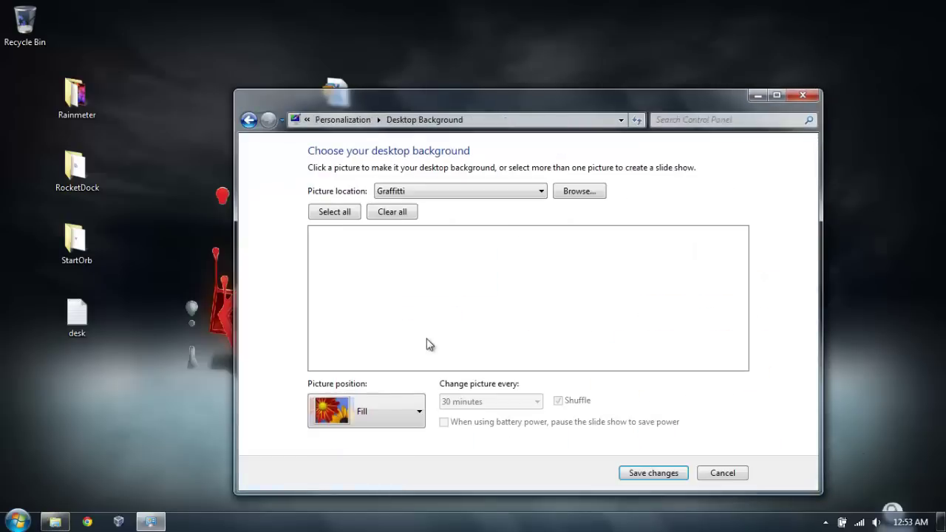
{"action": "left_click", "coordinate": [364, 412]}
{"action": "left_click", "coordinate": [359, 318]}
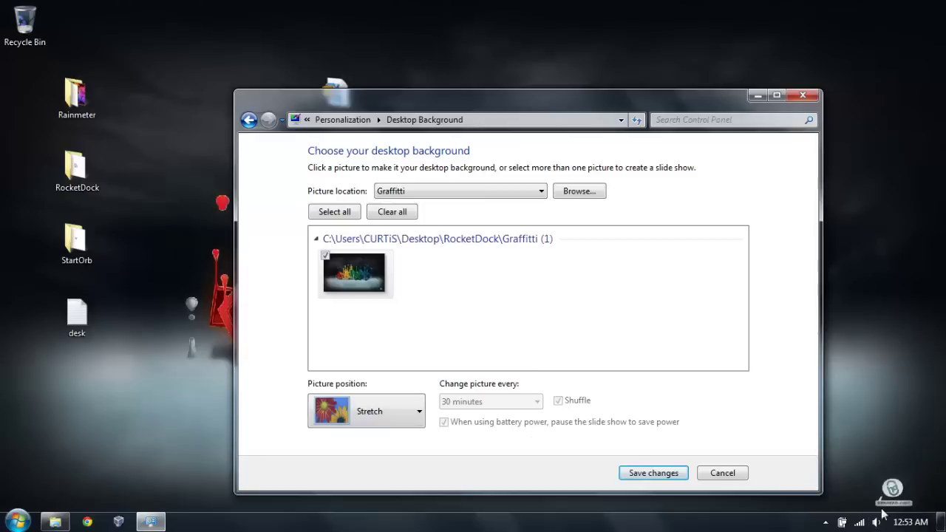
{"action": "left_click", "coordinate": [642, 475]}
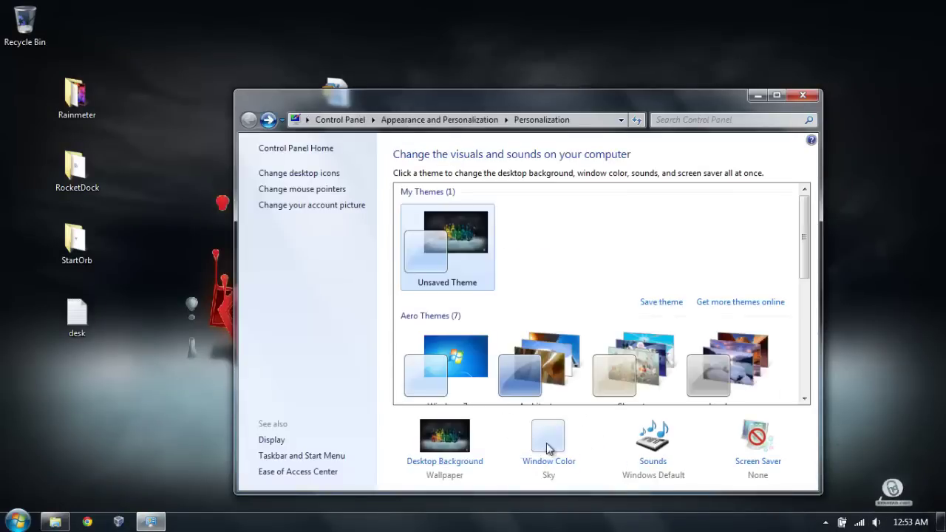
Step: Change the window colour to Slate and save
{"action": "left_click", "coordinate": [548, 443]}
{"action": "left_click", "coordinate": [649, 246]}
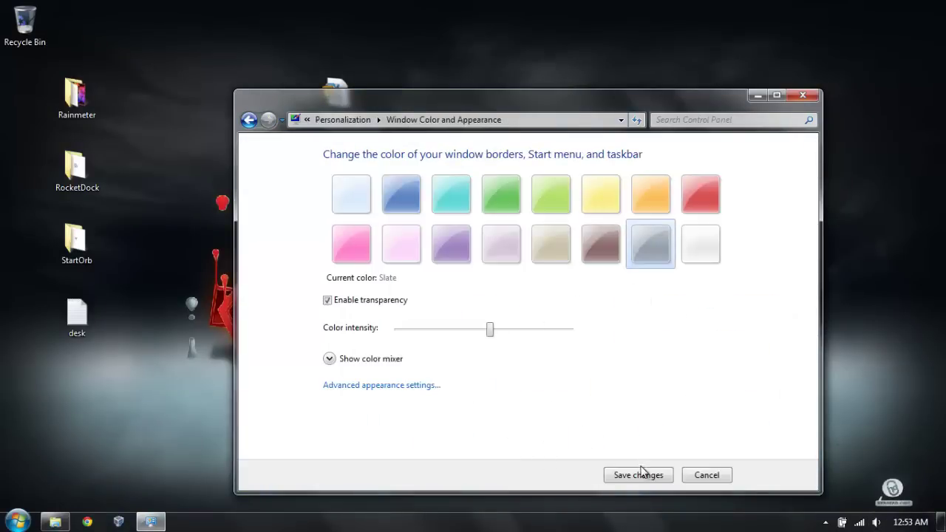
{"action": "left_click", "coordinate": [637, 475]}
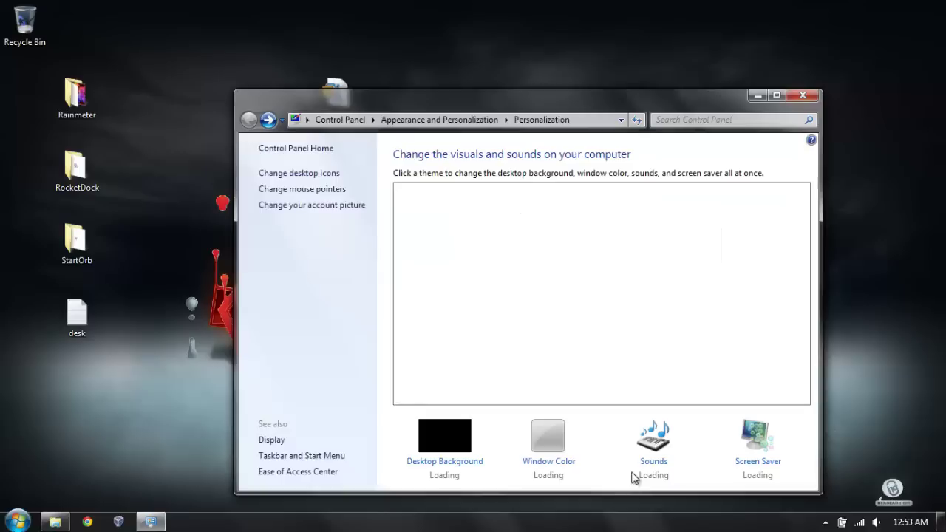
Step: Apply the Windows Black (extra large) pointer scheme and close Personalization
{"action": "left_click", "coordinate": [326, 189]}
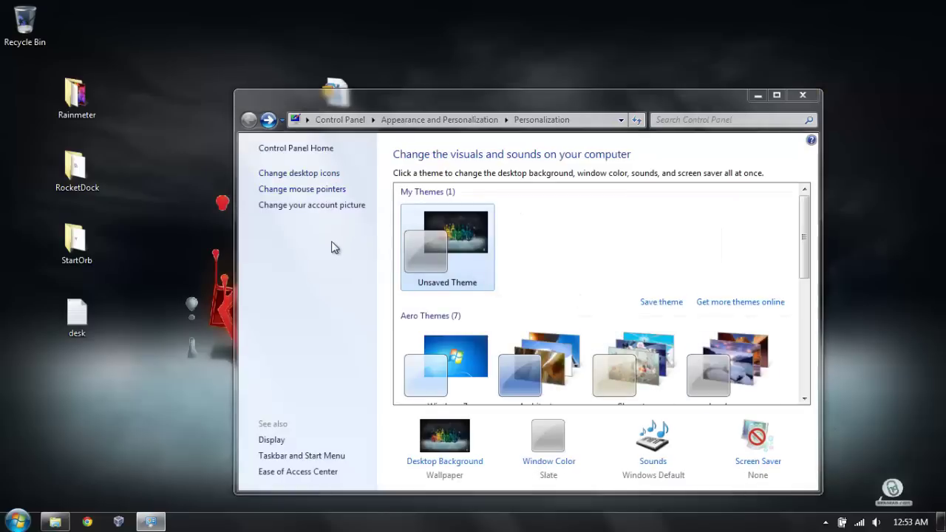
{"action": "left_click", "coordinate": [170, 124]}
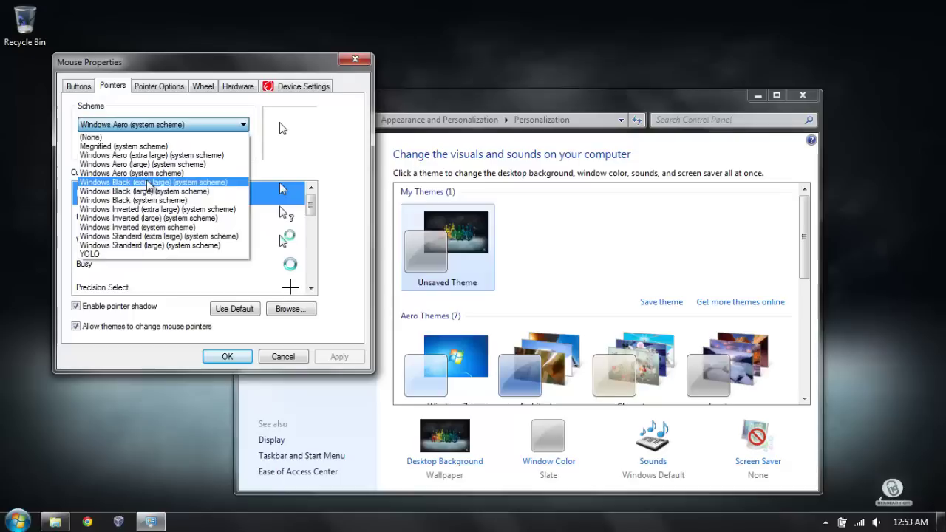
{"action": "left_click", "coordinate": [148, 182]}
{"action": "left_click", "coordinate": [336, 356]}
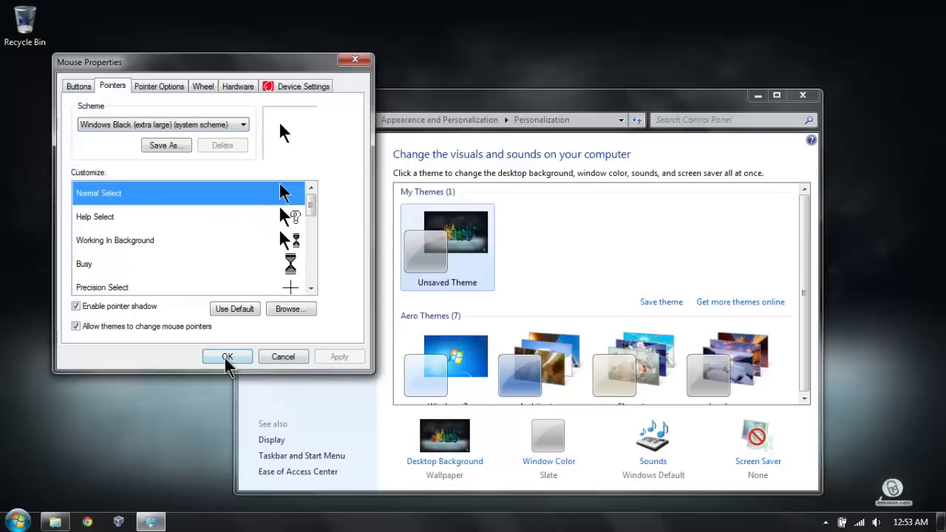
{"action": "left_click", "coordinate": [227, 356]}
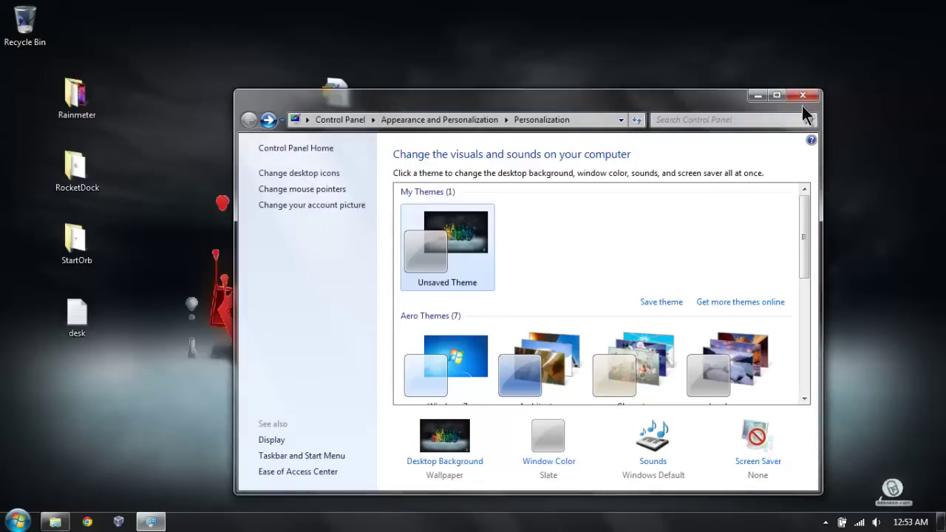
{"action": "left_click", "coordinate": [802, 96]}
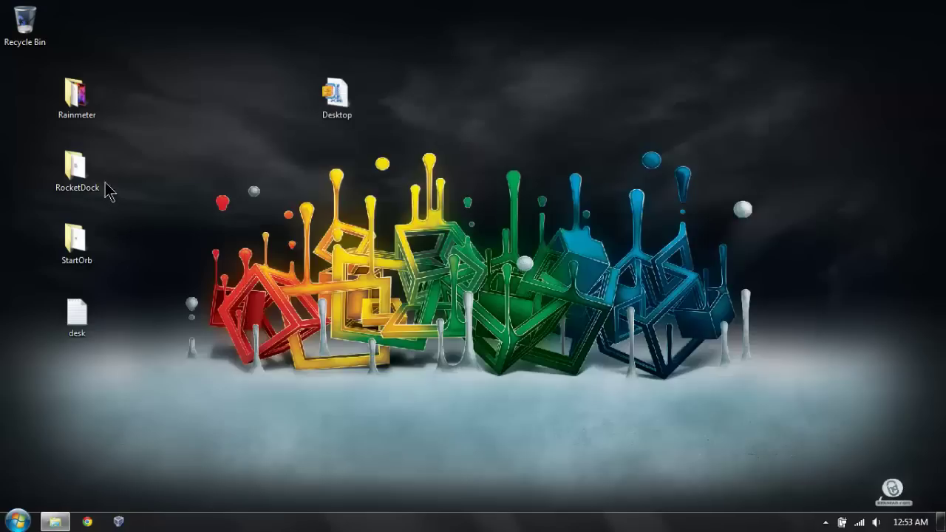
Step: Open the desktop RocketDock folder and close the Graffiti folder window
{"action": "double_click", "coordinate": [102, 185]}
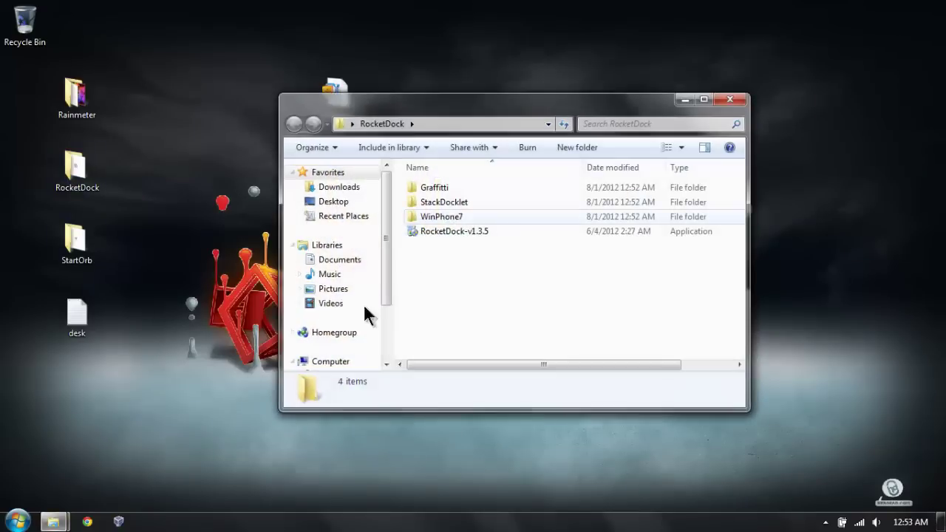
{"action": "mouse_move", "coordinate": [53, 521]}
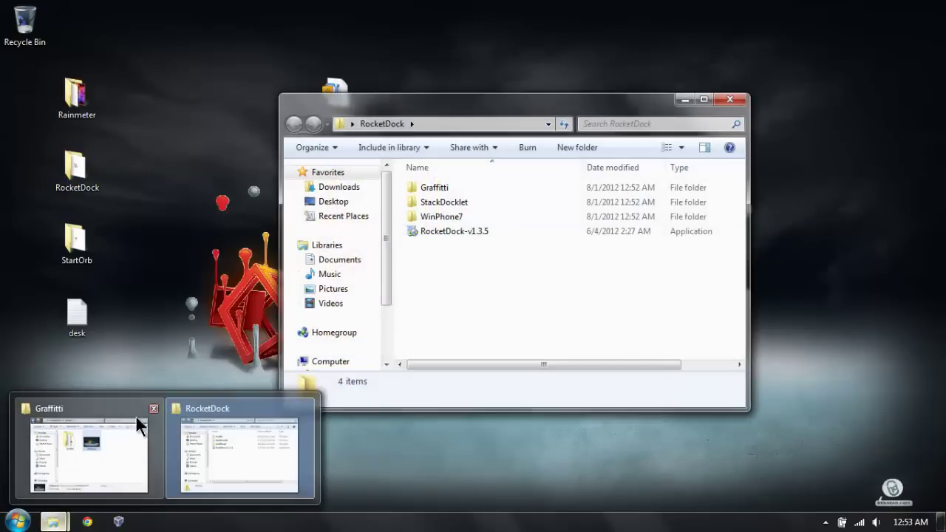
{"action": "left_click", "coordinate": [153, 408]}
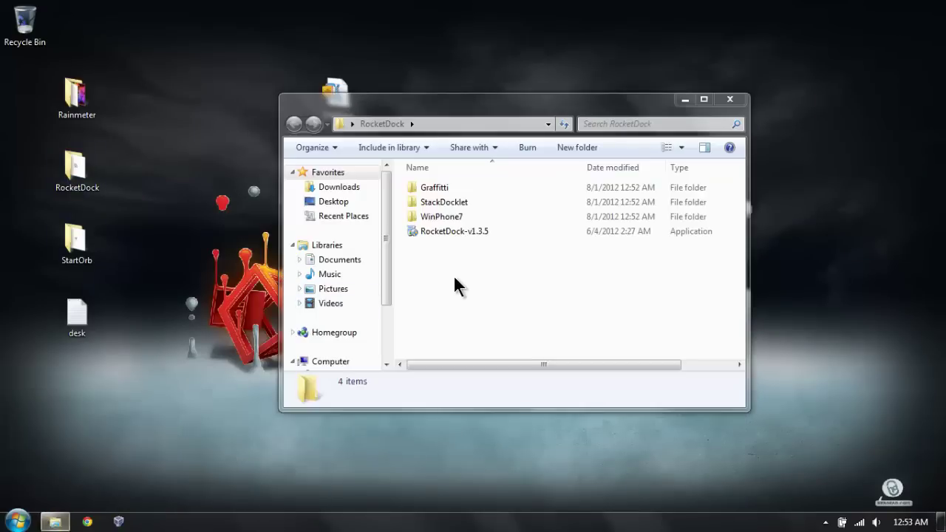
Step: Install RocketDock v1.3.5 in English to the default C:\Program Files\RocketDock folder
{"action": "double_click", "coordinate": [427, 231]}
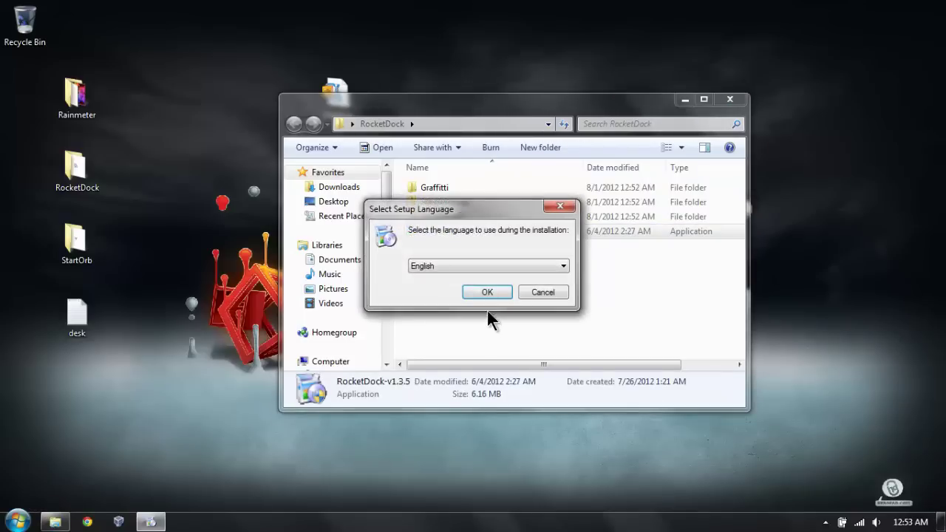
{"action": "left_click", "coordinate": [482, 290]}
{"action": "left_click", "coordinate": [548, 371]}
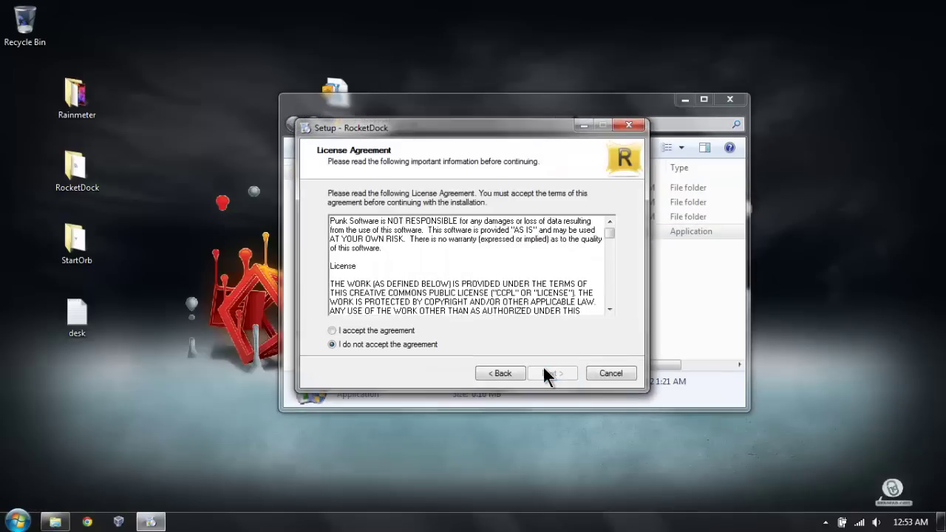
{"action": "left_click", "coordinate": [378, 331]}
{"action": "left_click", "coordinate": [552, 373]}
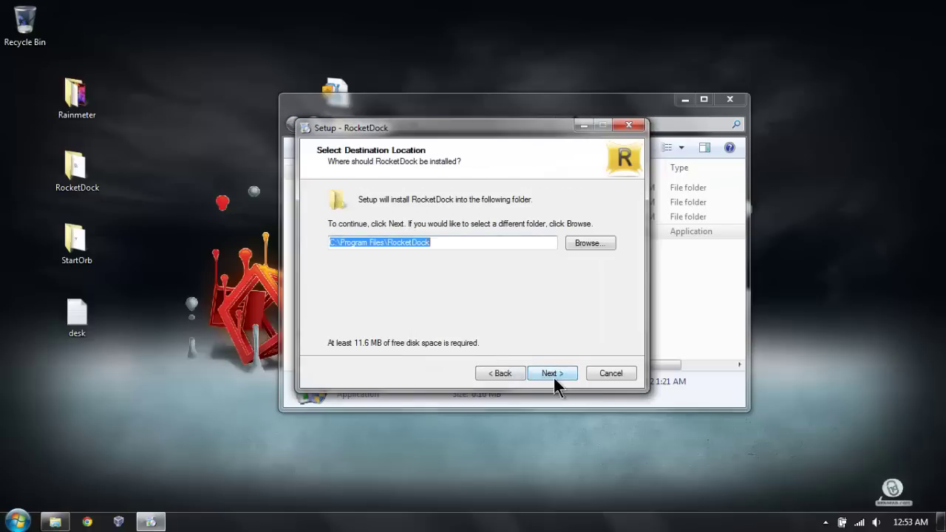
{"action": "left_click", "coordinate": [550, 374]}
{"action": "left_click", "coordinate": [546, 373]}
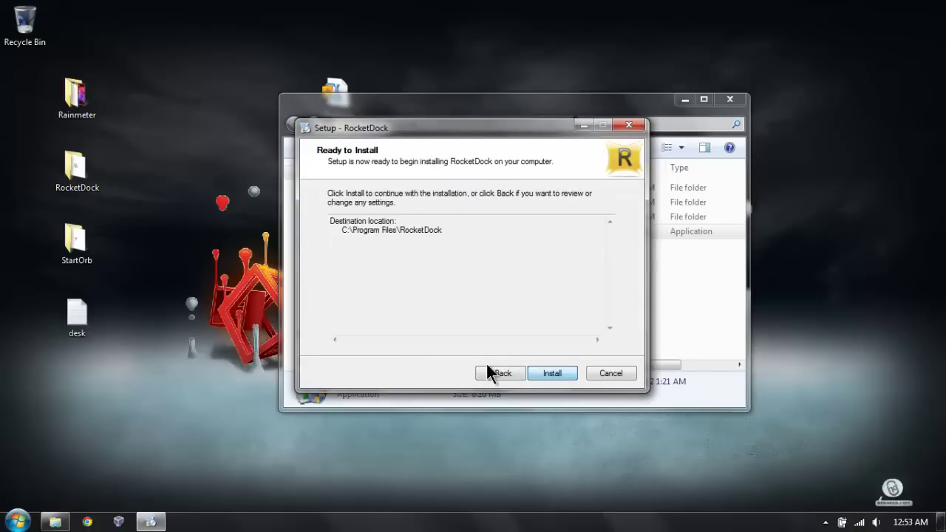
{"action": "left_click", "coordinate": [538, 373]}
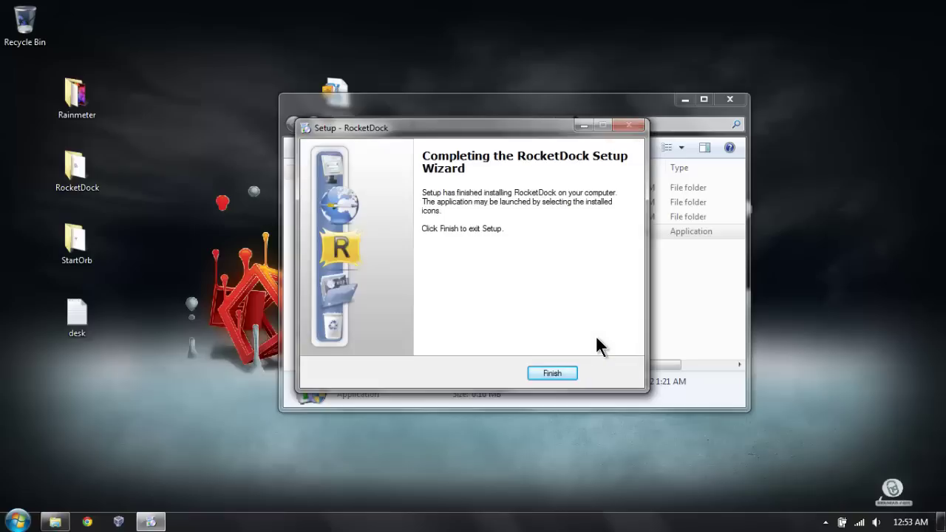
{"action": "left_click", "coordinate": [547, 374]}
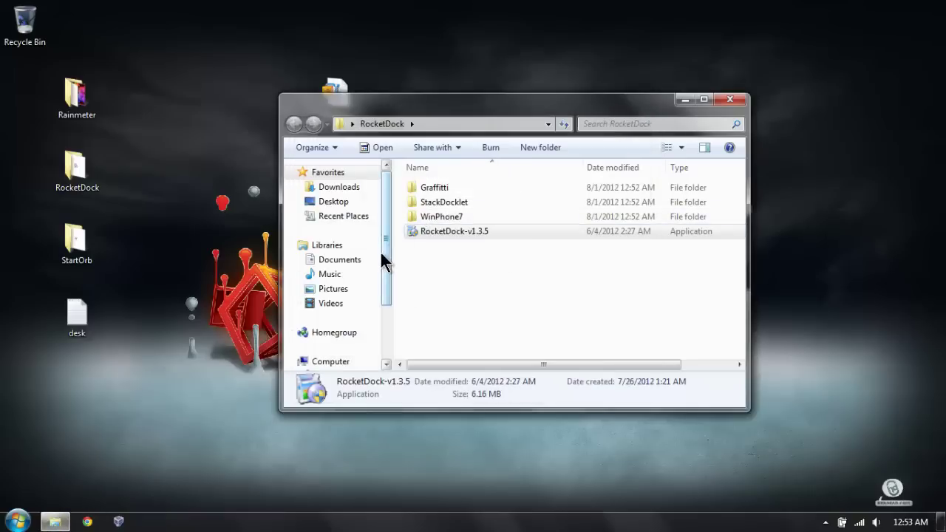
Step: Browse to the C:\Program Files\RocketDock install folder
{"action": "scroll", "coordinate": [380, 250], "scroll_direction": "down", "scroll_amount": 2}
{"action": "left_click", "coordinate": [346, 312]}
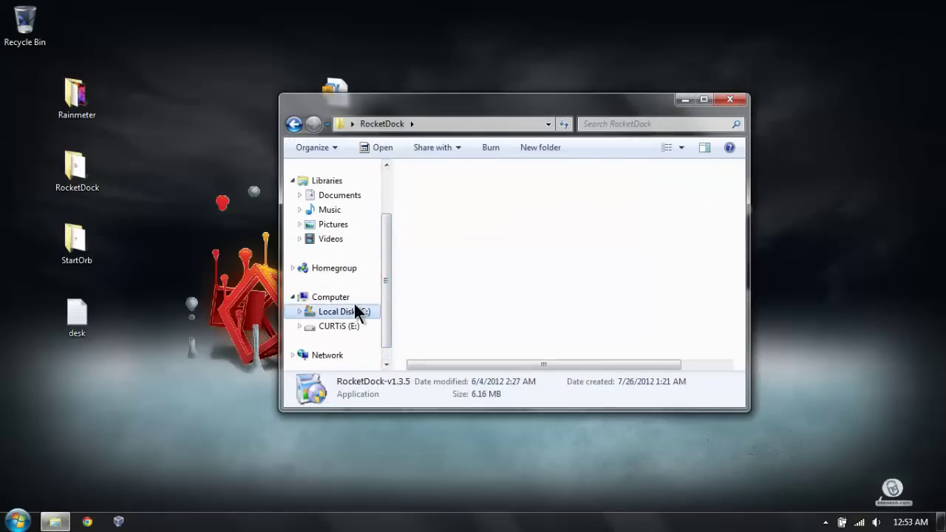
{"action": "double_click", "coordinate": [458, 247]}
{"action": "scroll", "coordinate": [457, 236], "scroll_direction": "down", "scroll_amount": 13}
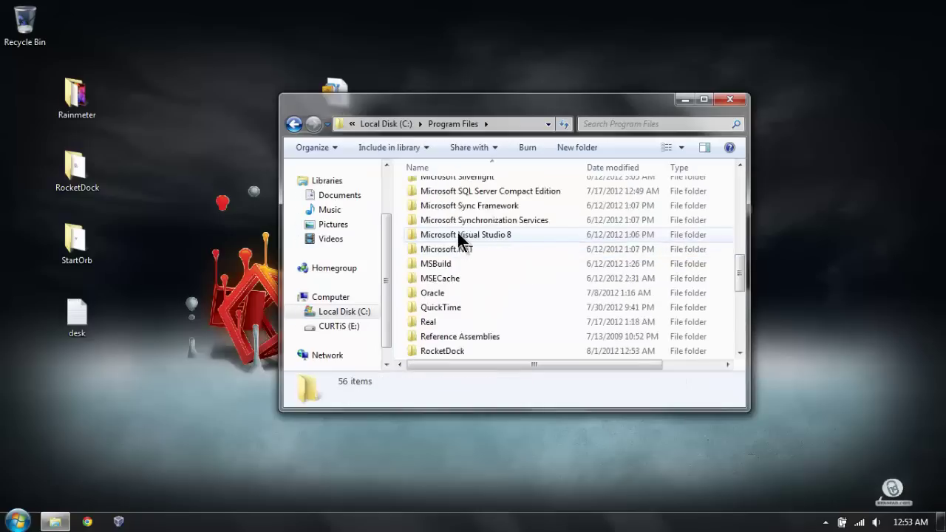
{"action": "scroll", "coordinate": [458, 233], "scroll_direction": "up", "scroll_amount": 1}
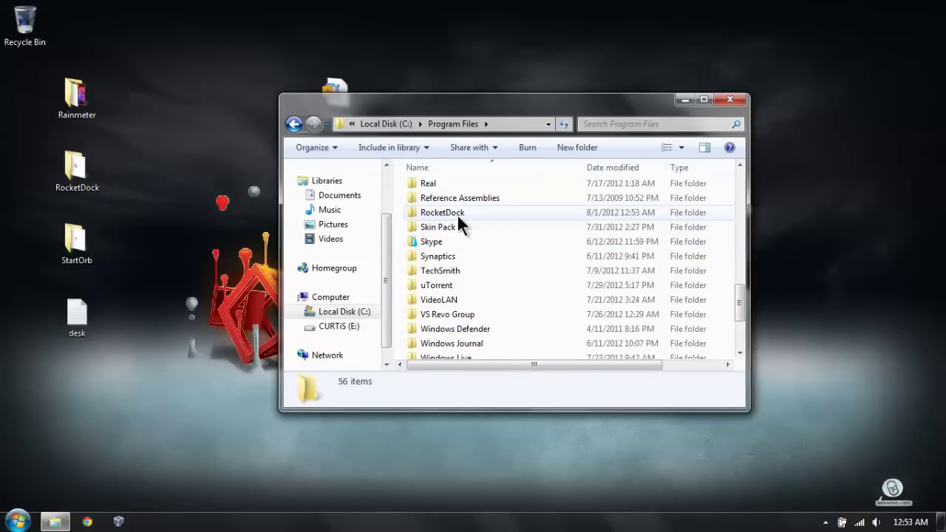
{"action": "double_click", "coordinate": [458, 214]}
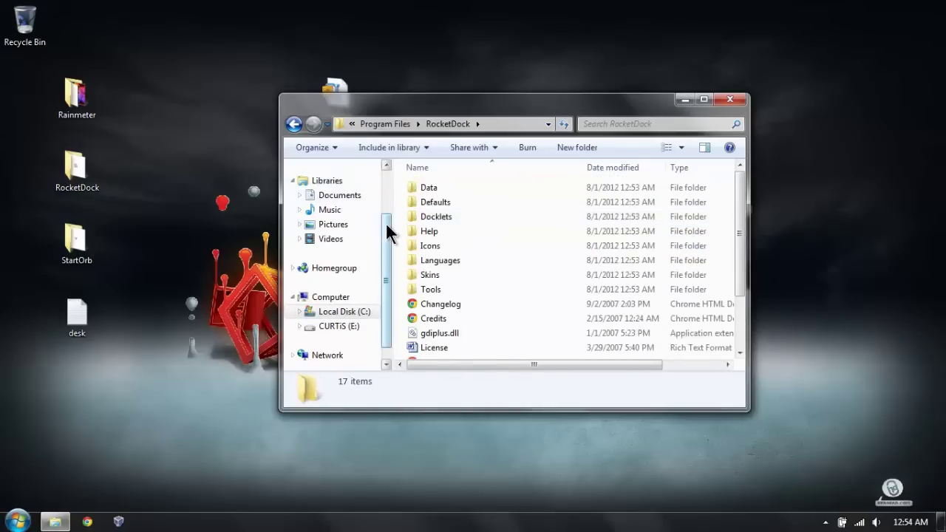
{"action": "left_click_drag", "start_coordinate": [386, 231], "coordinate": [372, 190]}
Step: Add the RocketDock folder to Favorites and move it just below Downloads
{"action": "right_click", "coordinate": [338, 176]}
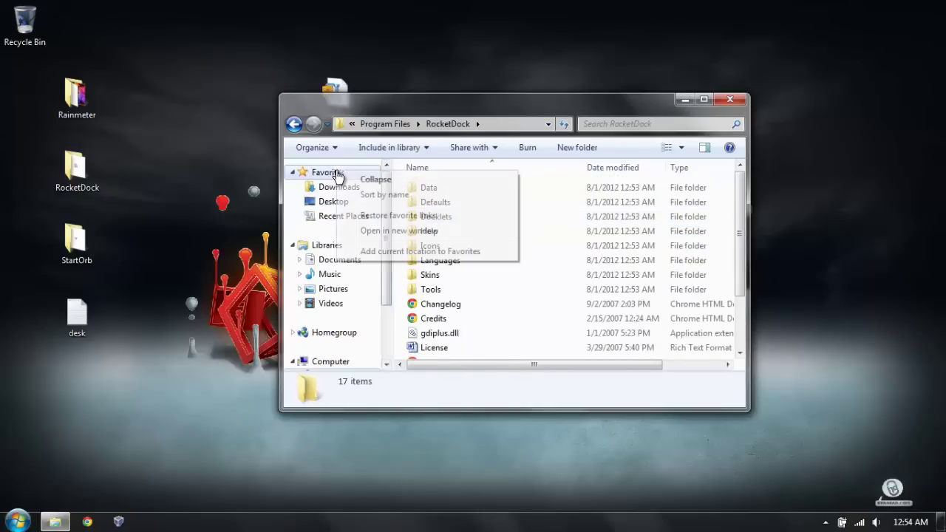
{"action": "left_click", "coordinate": [424, 252]}
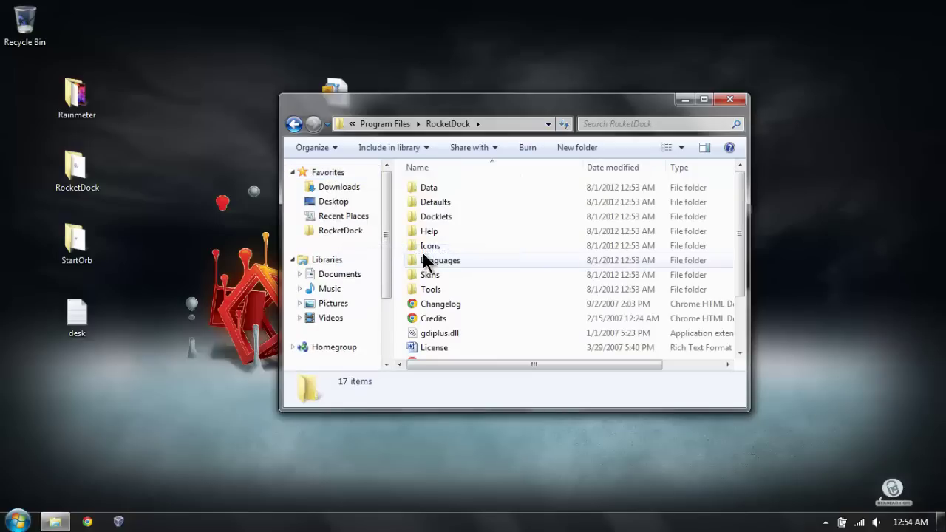
{"action": "left_click_drag", "start_coordinate": [343, 230], "coordinate": [343, 198]}
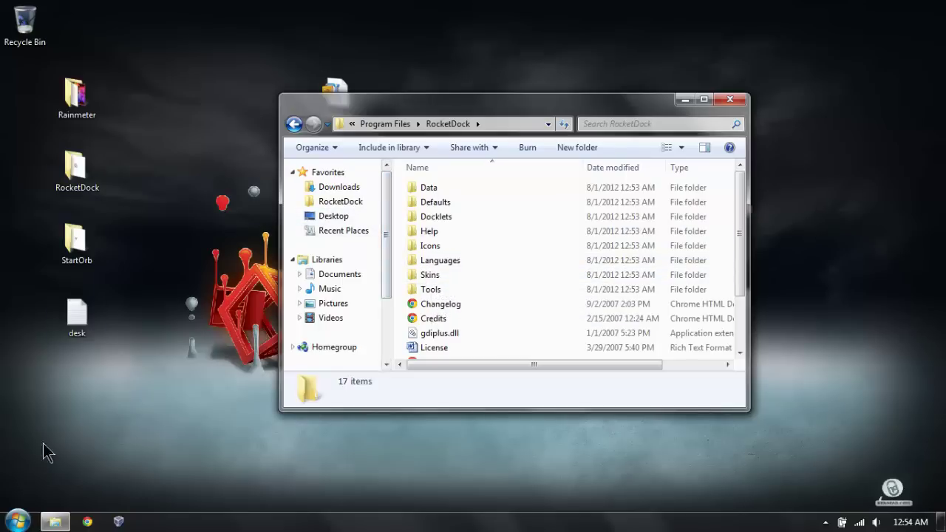
Step: Move the Rainmeter, RocketDock, StartOrb and desk icons to the left edge under Recycle Bin
{"action": "left_click_drag", "start_coordinate": [154, 72], "coordinate": [2, 359]}
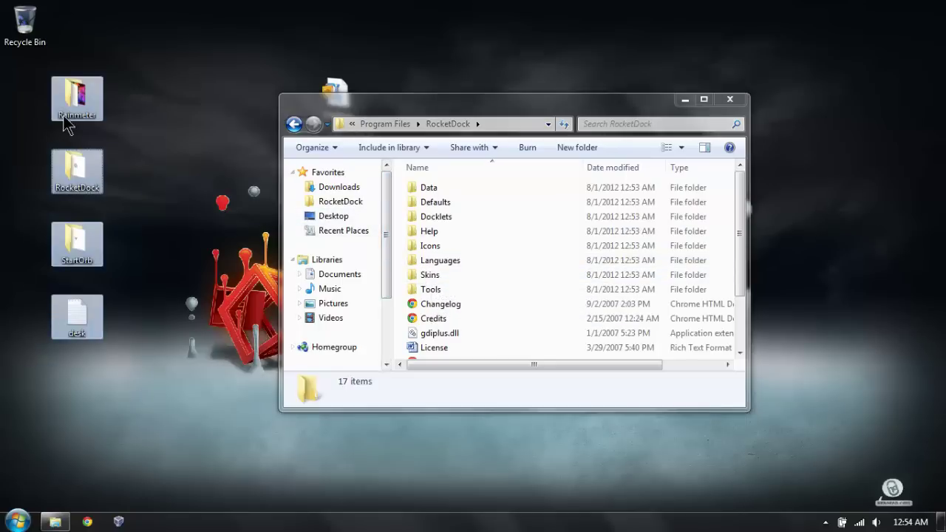
{"action": "left_click_drag", "start_coordinate": [74, 94], "coordinate": [23, 111]}
{"action": "left_click", "coordinate": [179, 218]}
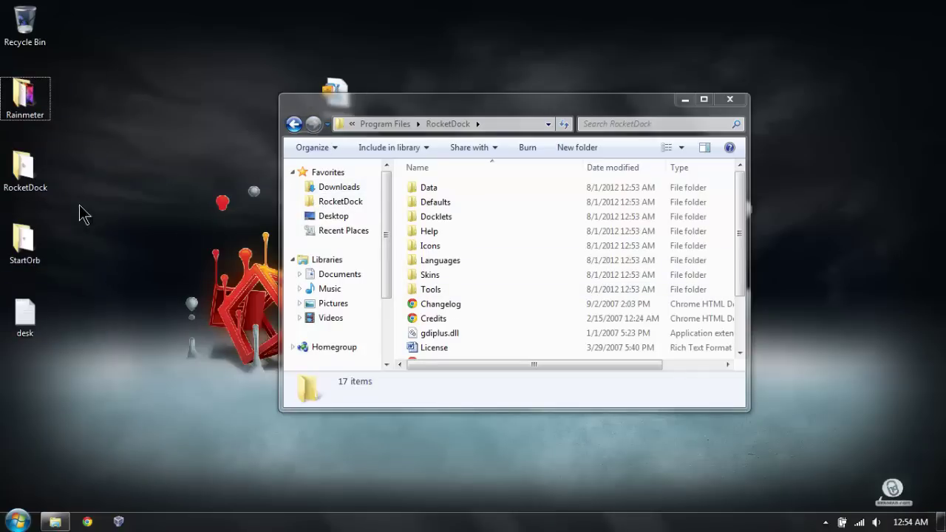
Step: Place both RocketDock windows side by side and move StackDocklet into Docklets
{"action": "double_click", "coordinate": [23, 169]}
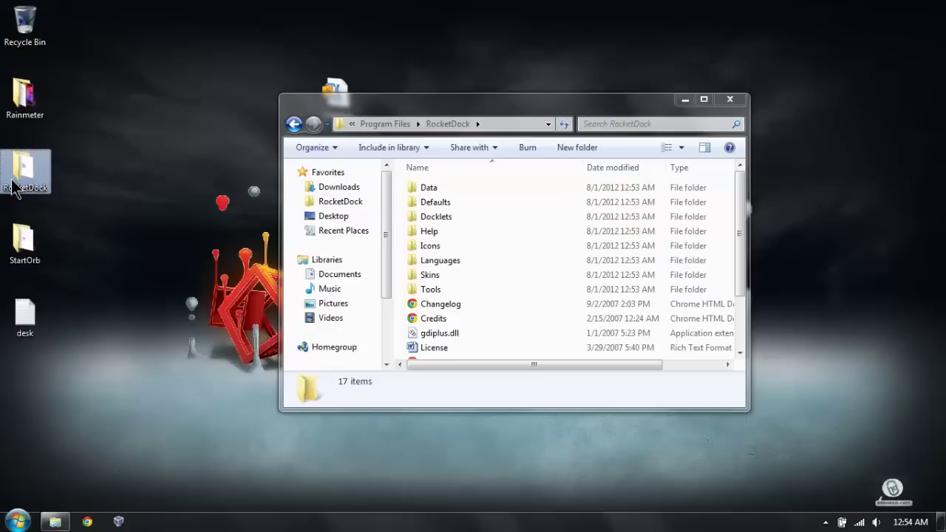
{"action": "left_click_drag", "start_coordinate": [418, 93], "coordinate": [200, 112]}
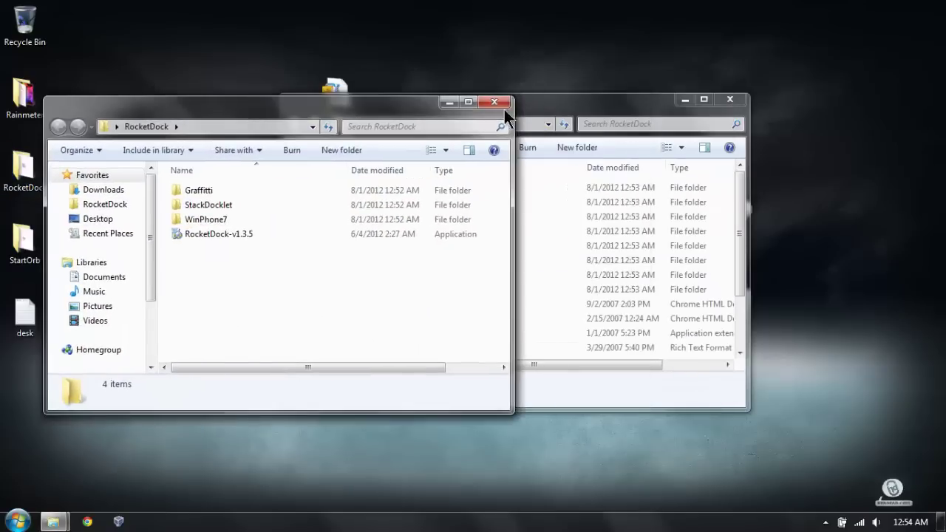
{"action": "left_click_drag", "start_coordinate": [559, 103], "coordinate": [724, 107]}
{"action": "mouse_move", "coordinate": [314, 107]}
{"action": "left_mouse_down"}
{"action": "mouse_move", "coordinate": [263, 108]}
{"action": "mouse_move", "coordinate": [307, 115]}
{"action": "left_mouse_up"}
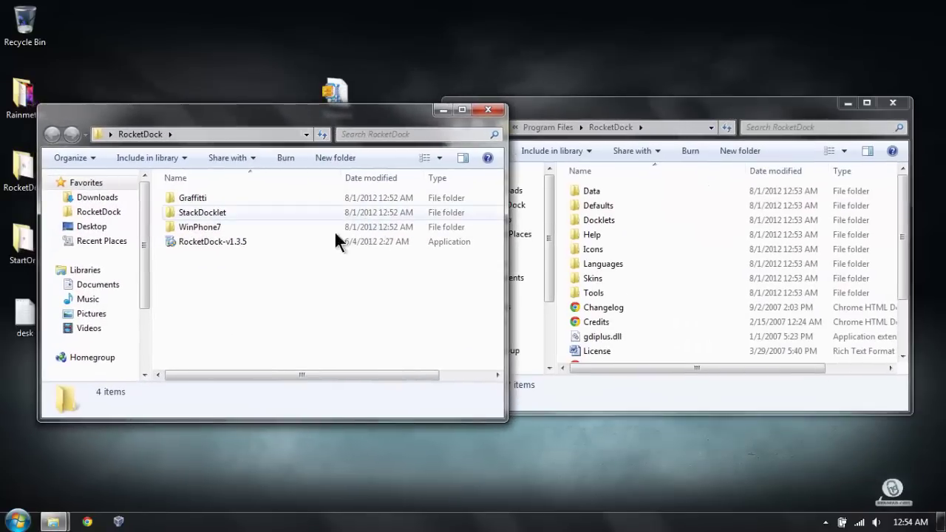
{"action": "left_click", "coordinate": [217, 212]}
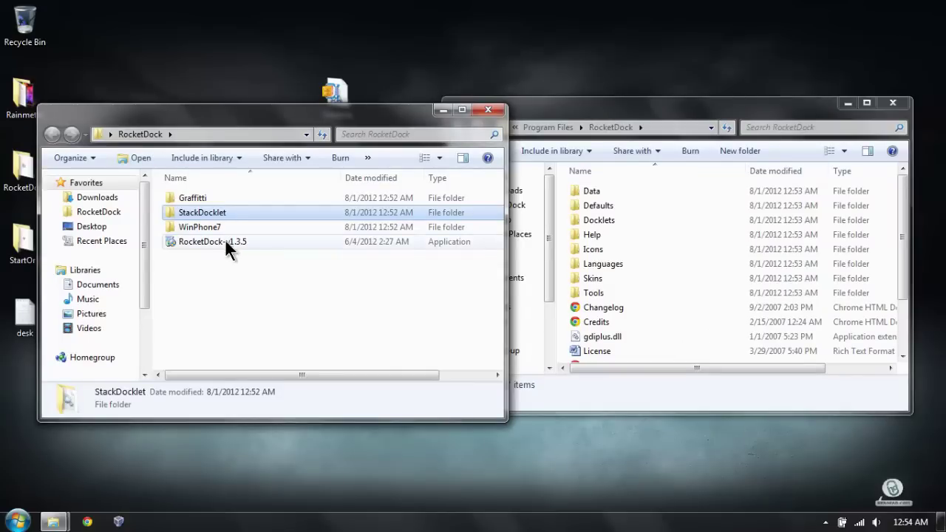
{"action": "left_click_drag", "start_coordinate": [224, 210], "coordinate": [608, 218]}
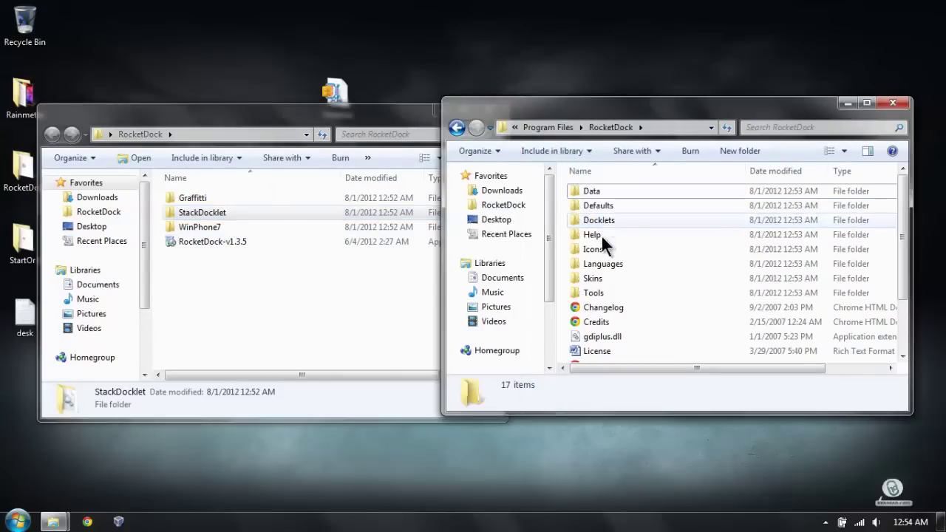
{"action": "left_click", "coordinate": [461, 317]}
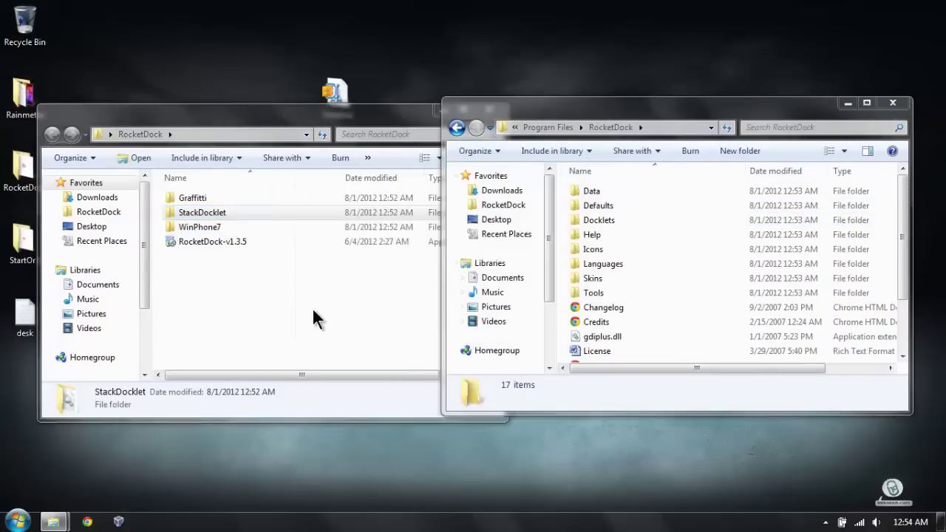
Step: Move the inner Graffiti skin folder into the installed RocketDock Skins folder
{"action": "double_click", "coordinate": [196, 201]}
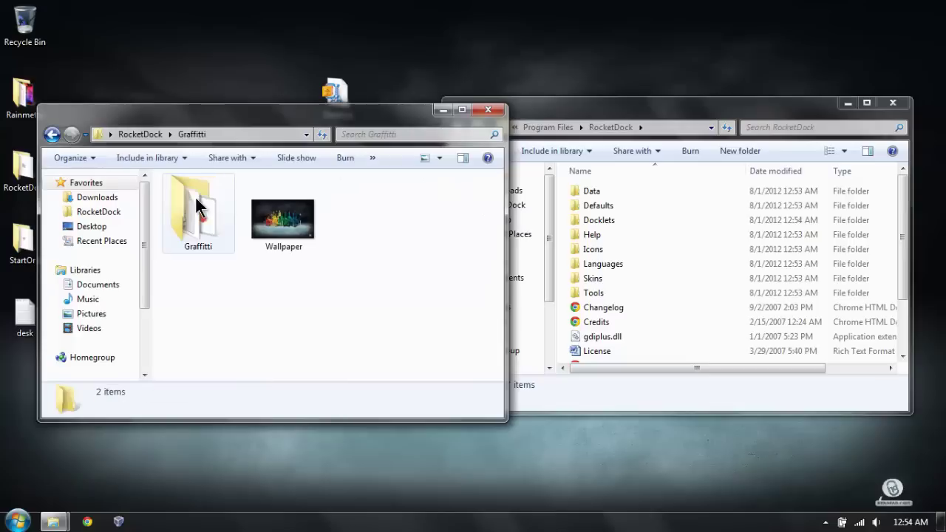
{"action": "left_click", "coordinate": [188, 196]}
{"action": "left_click_drag", "start_coordinate": [187, 195], "coordinate": [611, 277]}
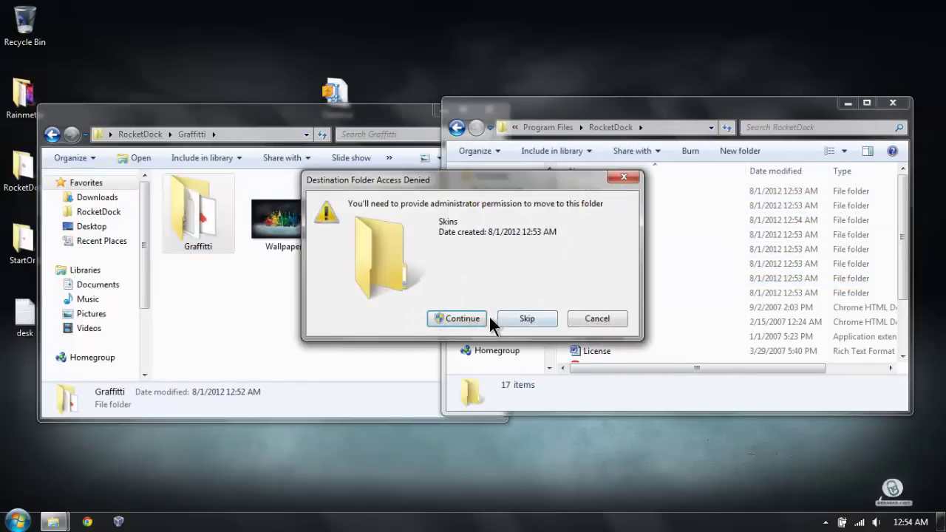
{"action": "left_click", "coordinate": [485, 317]}
{"action": "left_click", "coordinate": [52, 135]}
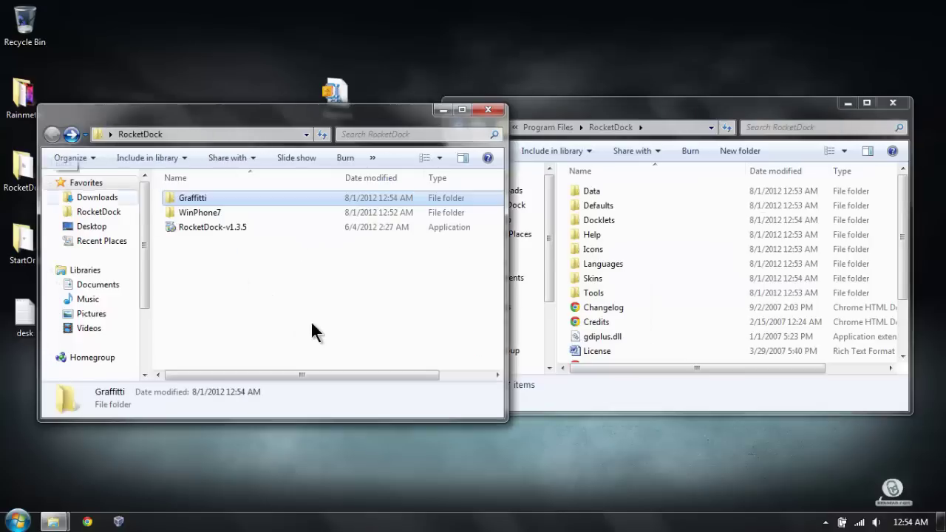
{"action": "left_click", "coordinate": [207, 214]}
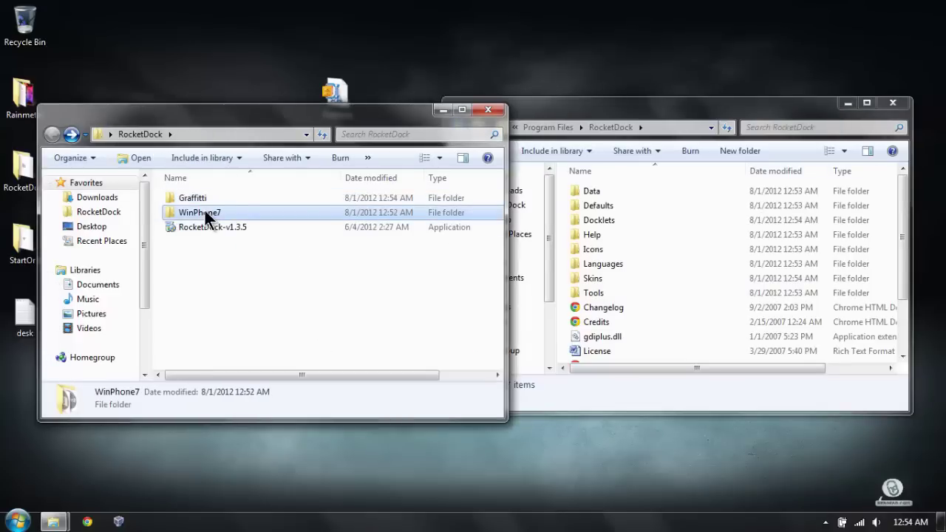
Step: Move WinPhone7 into the installed Icons folder and open Icons
{"action": "left_click_drag", "start_coordinate": [206, 212], "coordinate": [614, 244]}
{"action": "left_click", "coordinate": [444, 319]}
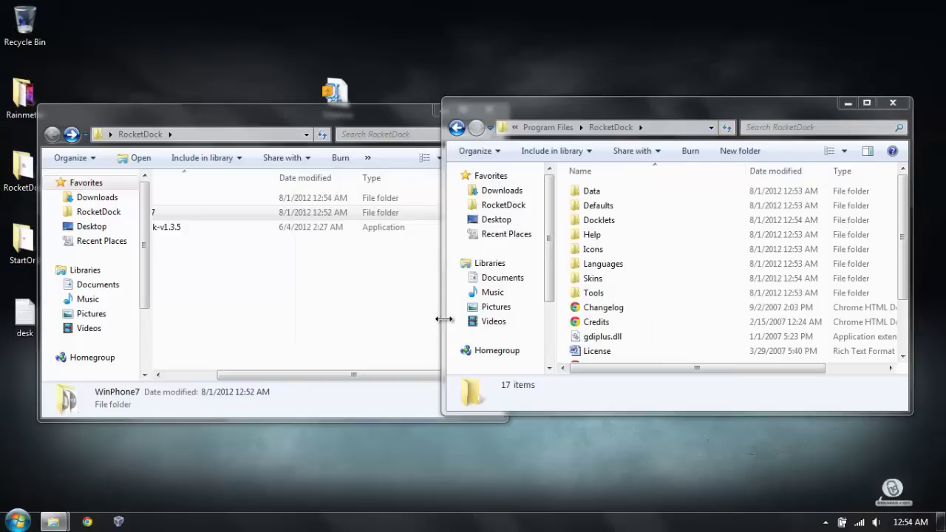
{"action": "double_click", "coordinate": [591, 250]}
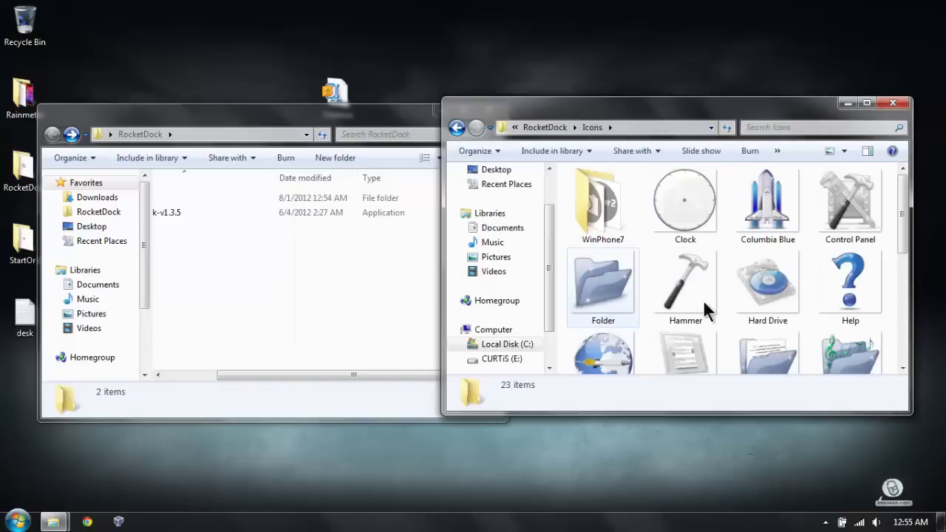
{"action": "left_click_drag", "start_coordinate": [690, 118], "coordinate": [503, 134]}
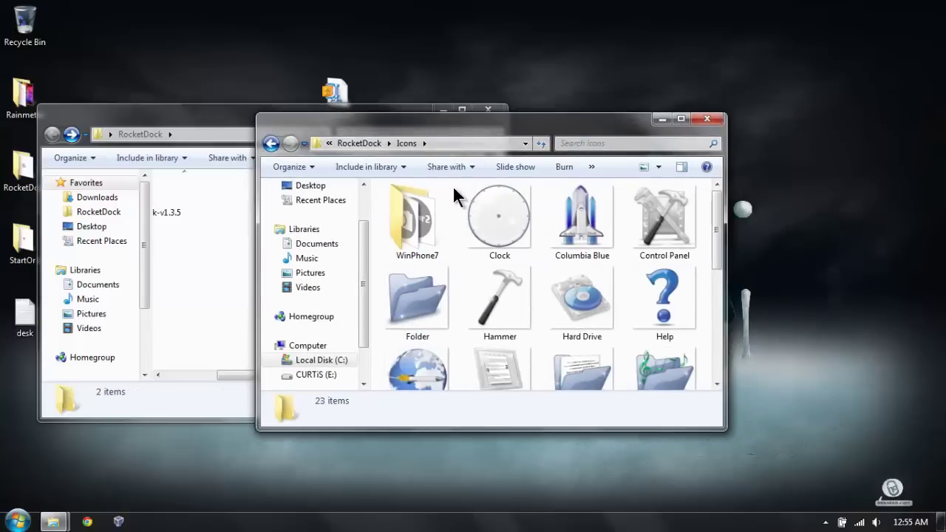
Step: Delete all 22 other icons in Icons, keeping only WinPhone7
{"action": "left_click", "coordinate": [452, 187]}
{"action": "left_click", "coordinate": [458, 191]}
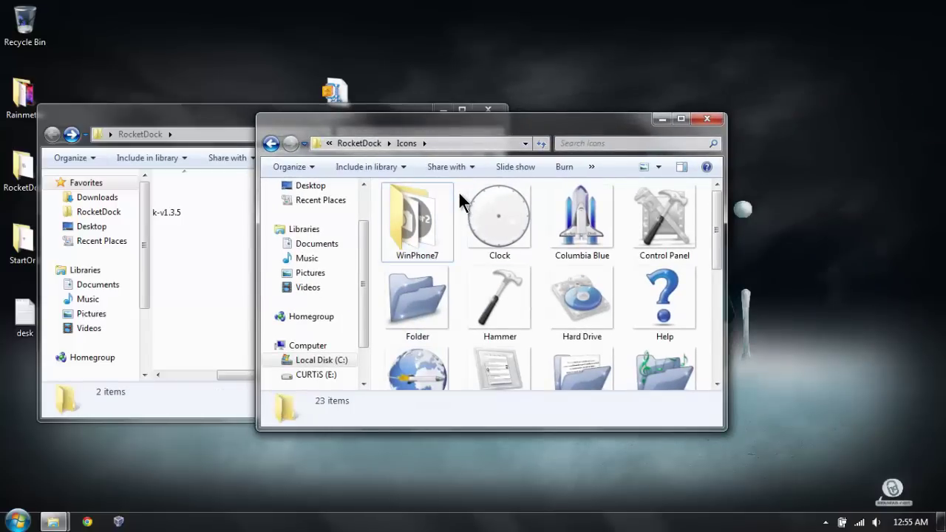
{"action": "key", "text": "ctrl+a"}
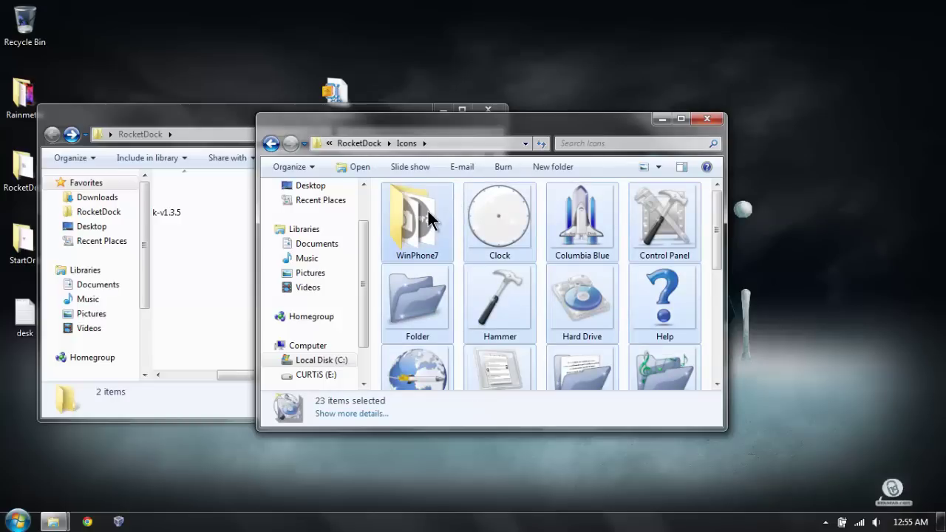
{"action": "left_click", "coordinate": [442, 208], "text": "ctrl"}
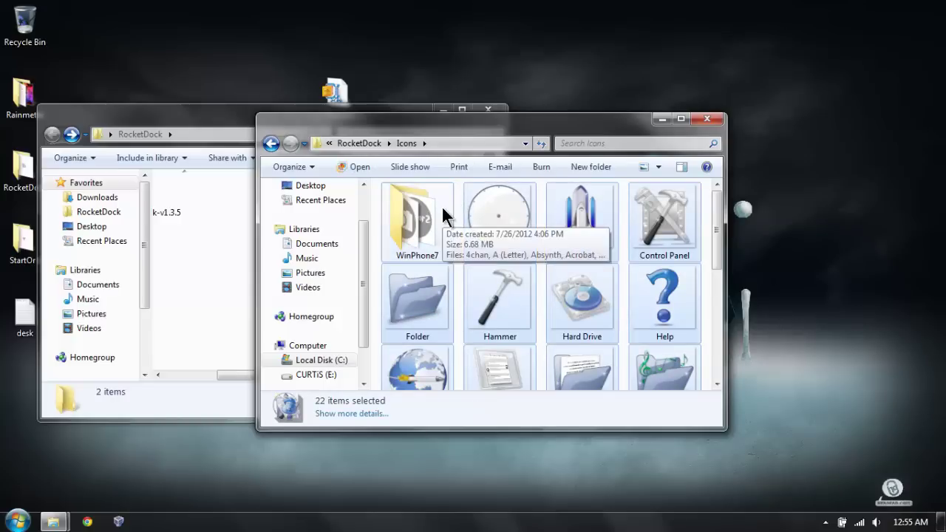
{"action": "key", "text": "Delete"}
{"action": "key", "text": "Return"}
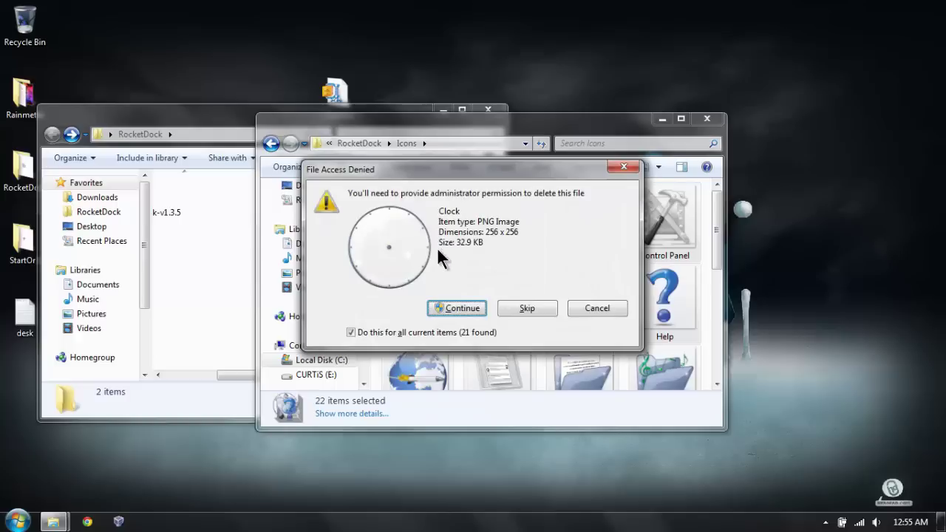
{"action": "left_click", "coordinate": [427, 308]}
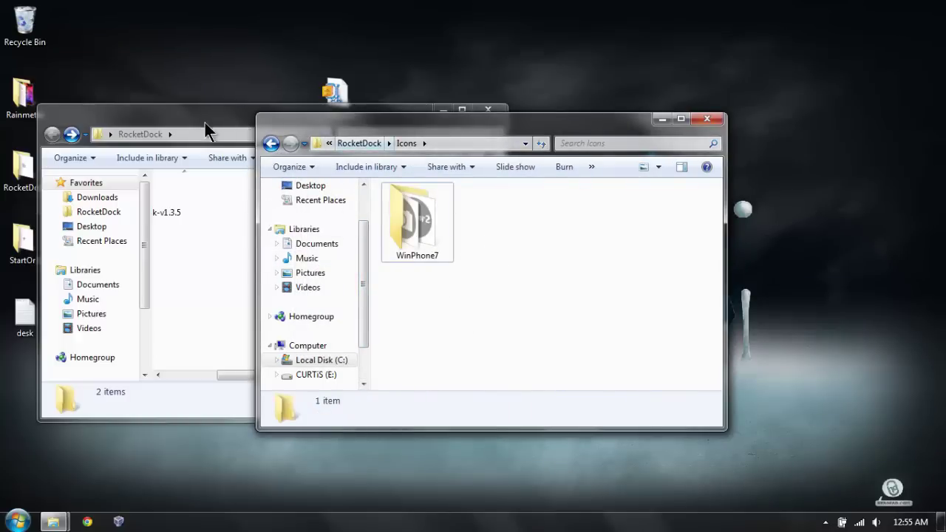
Step: Close the RocketDock program folder window and shift the remaining window right
{"action": "left_click", "coordinate": [272, 144]}
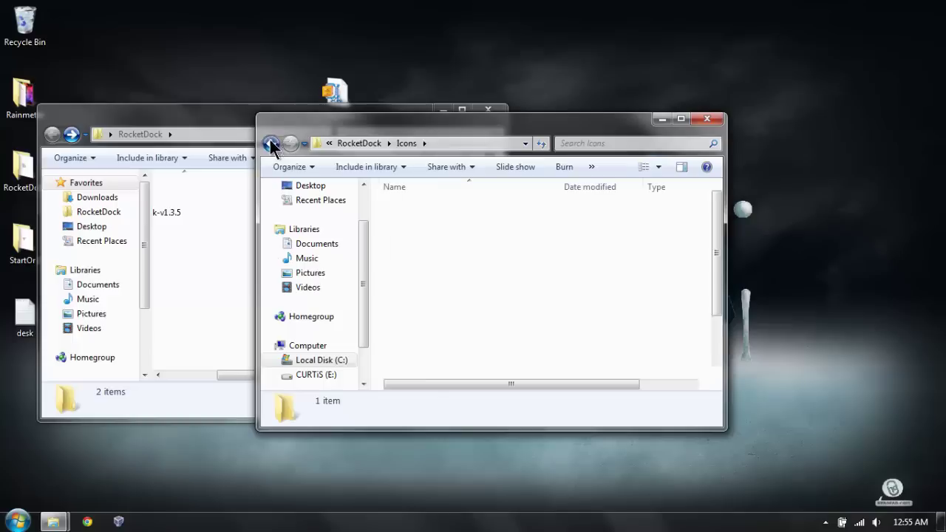
{"action": "left_click", "coordinate": [710, 119]}
{"action": "left_click_drag", "start_coordinate": [400, 121], "coordinate": [712, 141]}
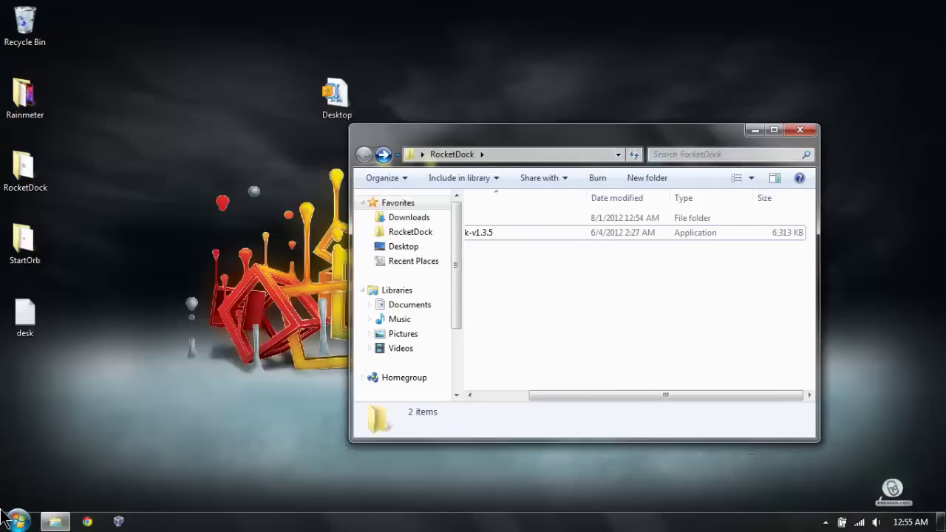
Step: Launch RocketDock from the Start menu
{"action": "left_click", "coordinate": [17, 521]}
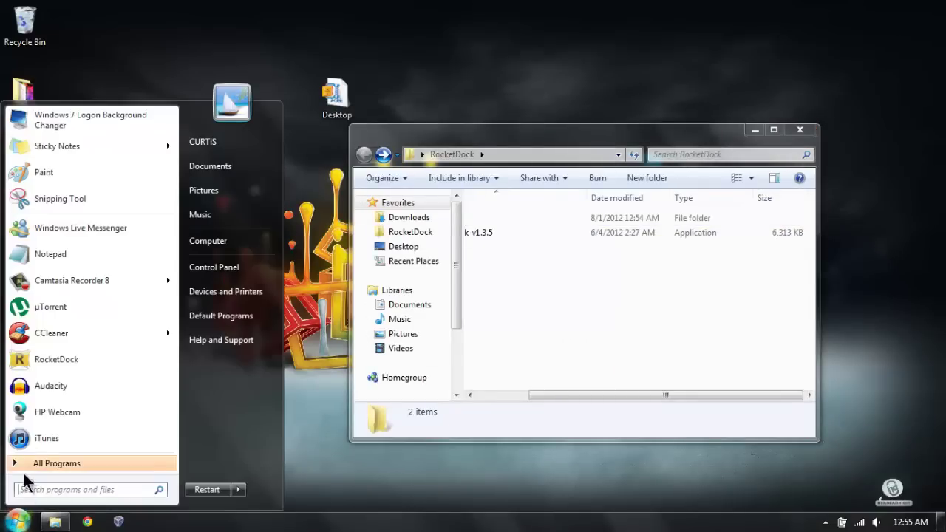
{"action": "left_click", "coordinate": [54, 359]}
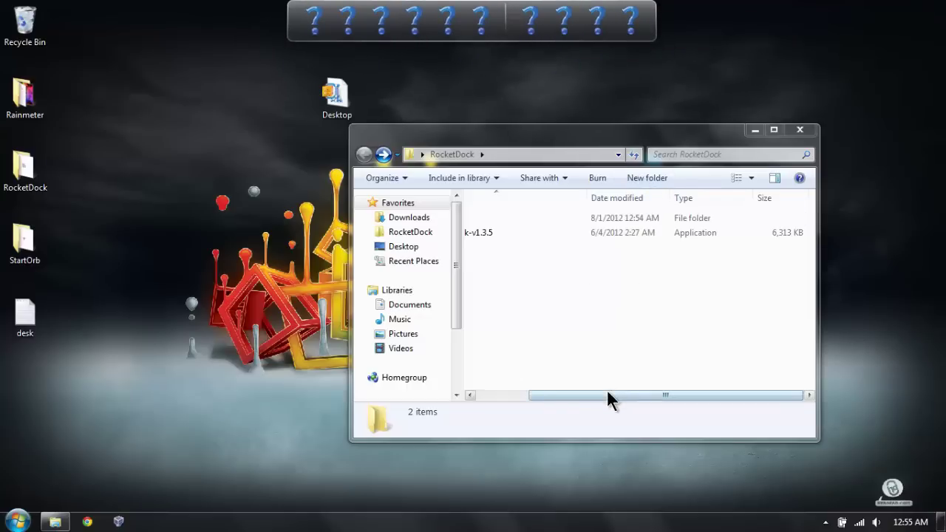
{"action": "left_click_drag", "start_coordinate": [605, 390], "coordinate": [501, 390]}
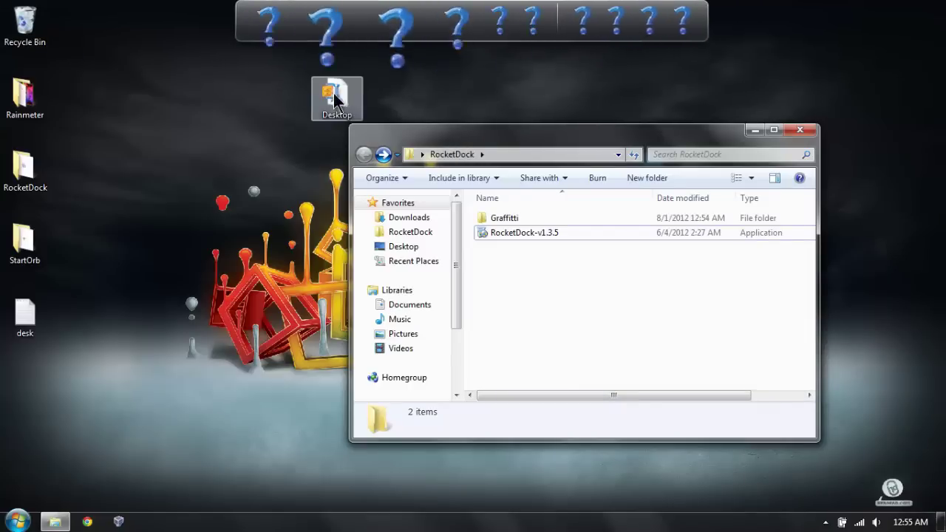
Step: Drag the question-mark and My Pictures placeholders off the dock, leaving Recycle Bin
{"action": "left_click_drag", "start_coordinate": [330, 43], "coordinate": [373, 125]}
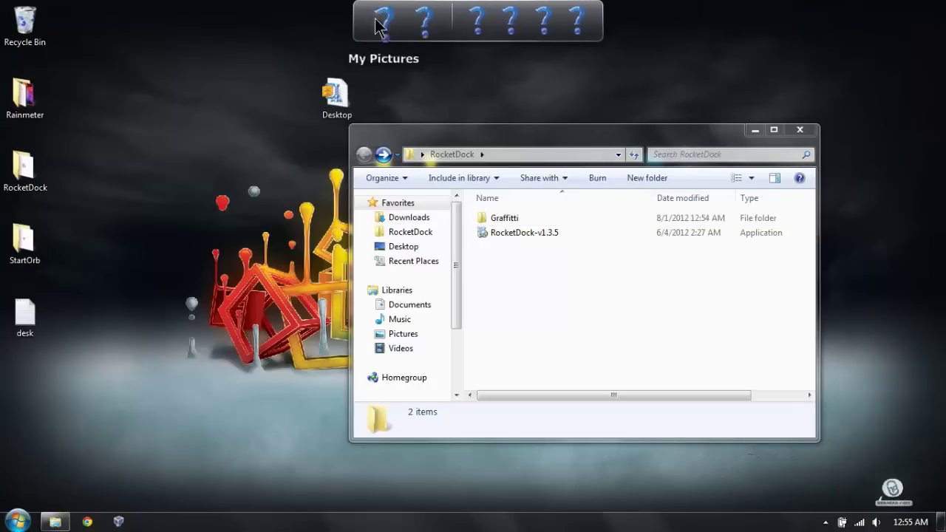
{"action": "left_click_drag", "start_coordinate": [376, 21], "coordinate": [414, 118]}
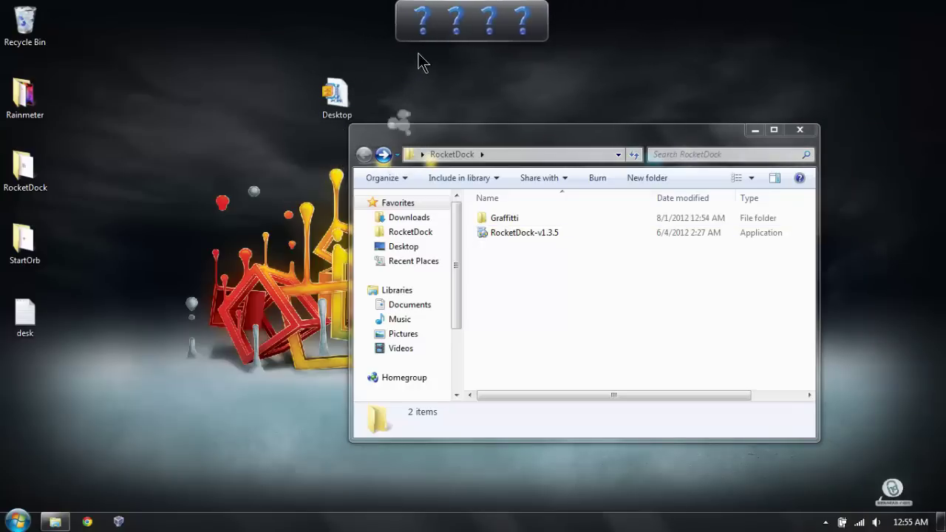
{"action": "left_click_drag", "start_coordinate": [416, 23], "coordinate": [436, 103]}
{"action": "left_click_drag", "start_coordinate": [439, 34], "coordinate": [444, 79]}
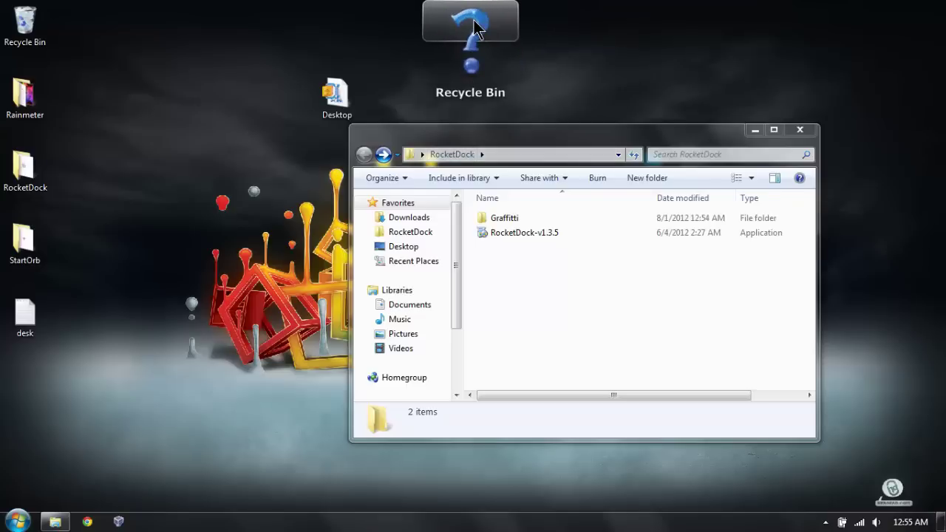
Step: Give the dock's Recycle Bin WinPhone7 icons, using recycle bin full.png for the full state
{"action": "right_click", "coordinate": [475, 29]}
{"action": "mouse_move", "coordinate": [538, 65]}
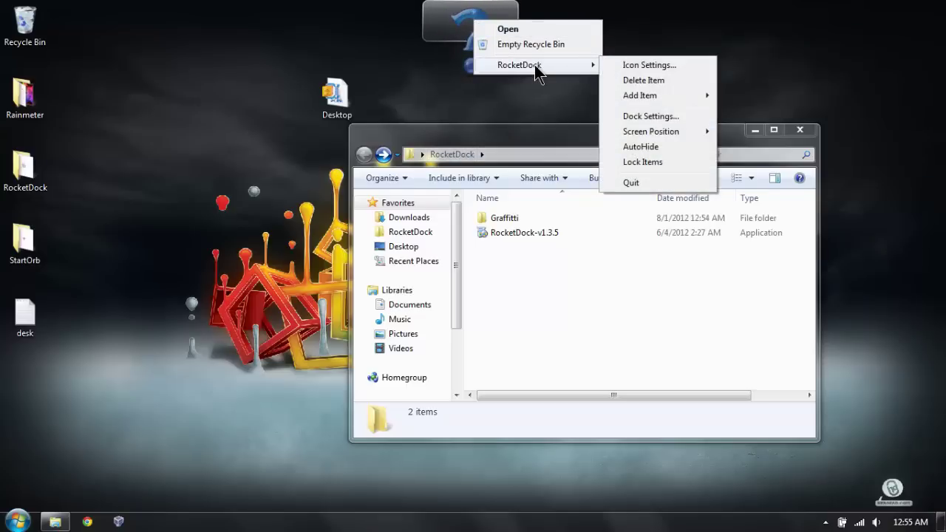
{"action": "left_click", "coordinate": [634, 65]}
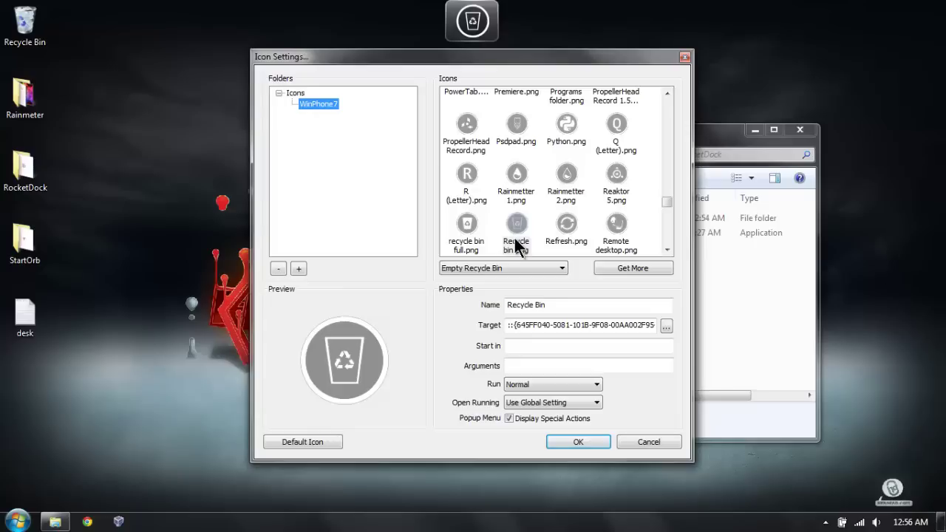
{"action": "left_click", "coordinate": [455, 269]}
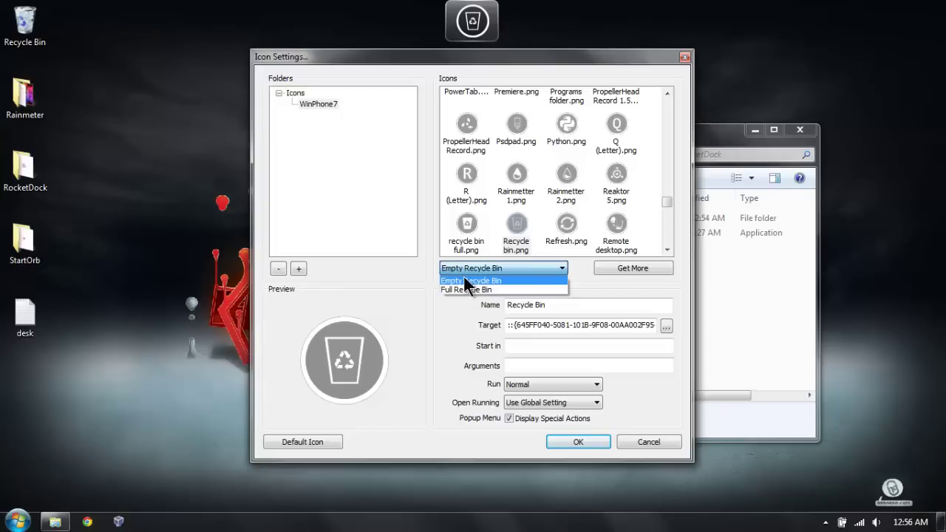
{"action": "left_click", "coordinate": [464, 279]}
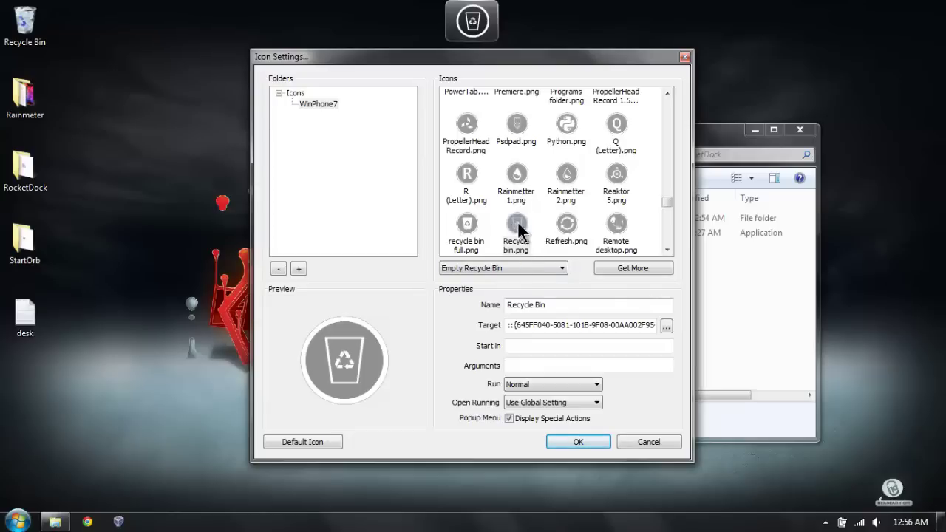
{"action": "left_click", "coordinate": [502, 268]}
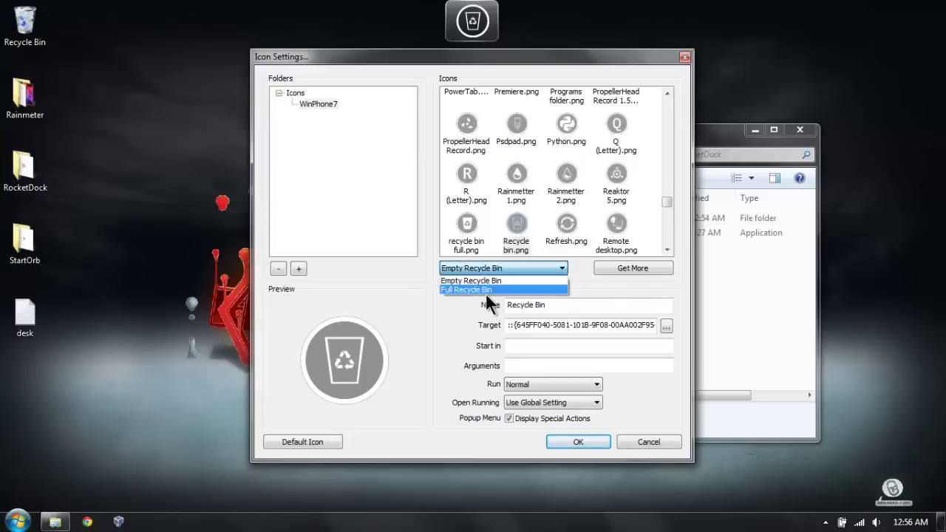
{"action": "left_click", "coordinate": [489, 289]}
{"action": "left_click", "coordinate": [467, 224]}
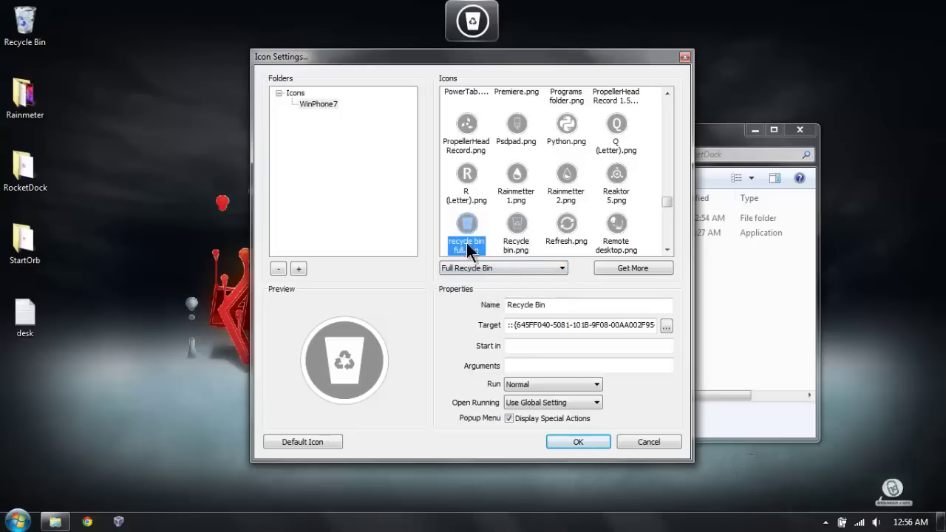
{"action": "left_click", "coordinate": [577, 442]}
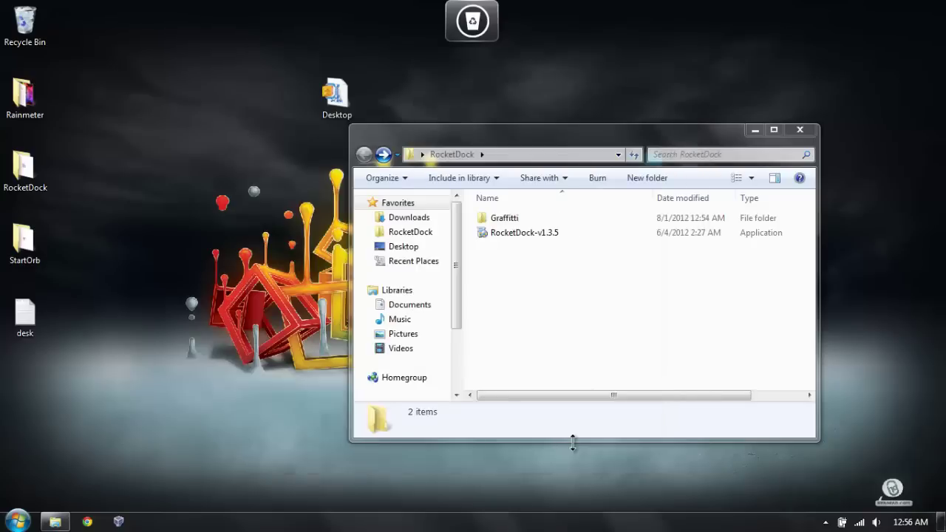
Step: Empty the Recycle Bin, permanently deleting its 22 items
{"action": "right_click", "coordinate": [476, 24]}
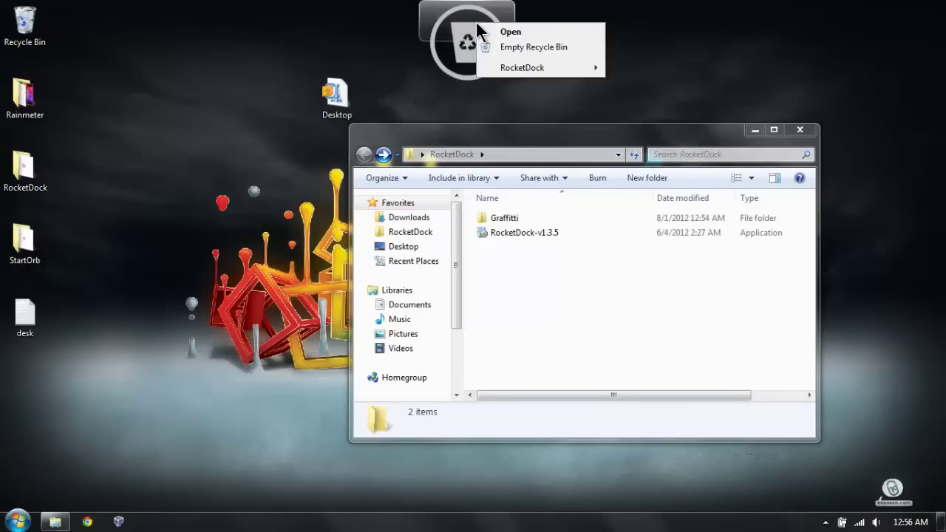
{"action": "left_click", "coordinate": [511, 47]}
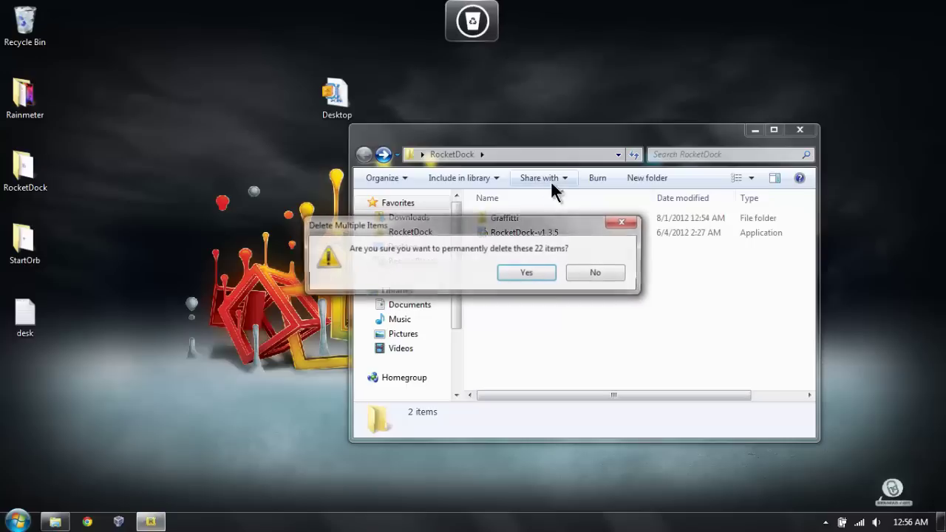
{"action": "left_click", "coordinate": [531, 275]}
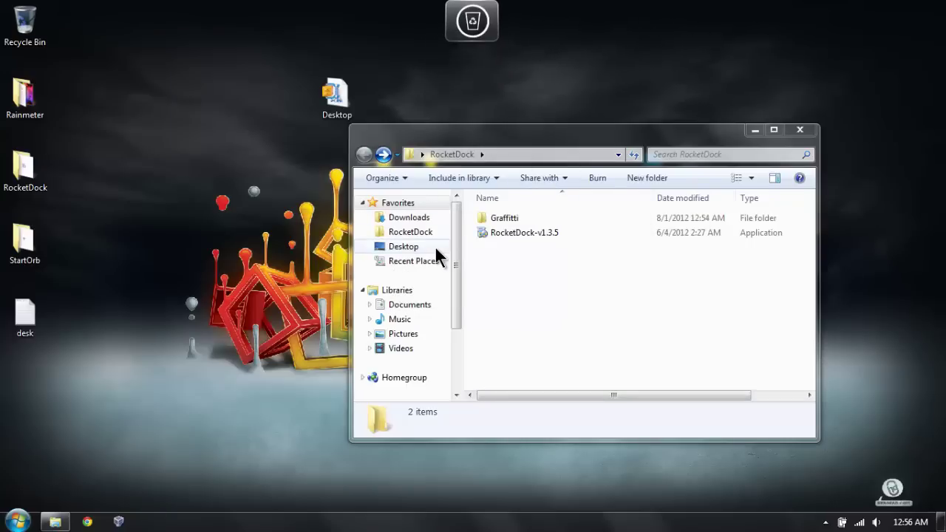
Step: Apply the Graffiti theme in Dock Settings' Style page, then drag the RocketDock folder window down-left
{"action": "right_click", "coordinate": [465, 32]}
{"action": "mouse_move", "coordinate": [583, 76]}
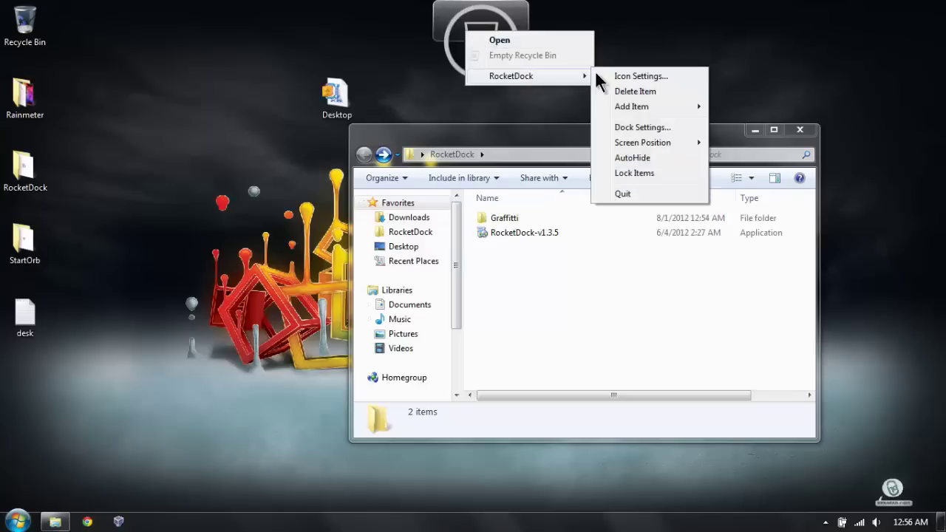
{"action": "left_click", "coordinate": [633, 128]}
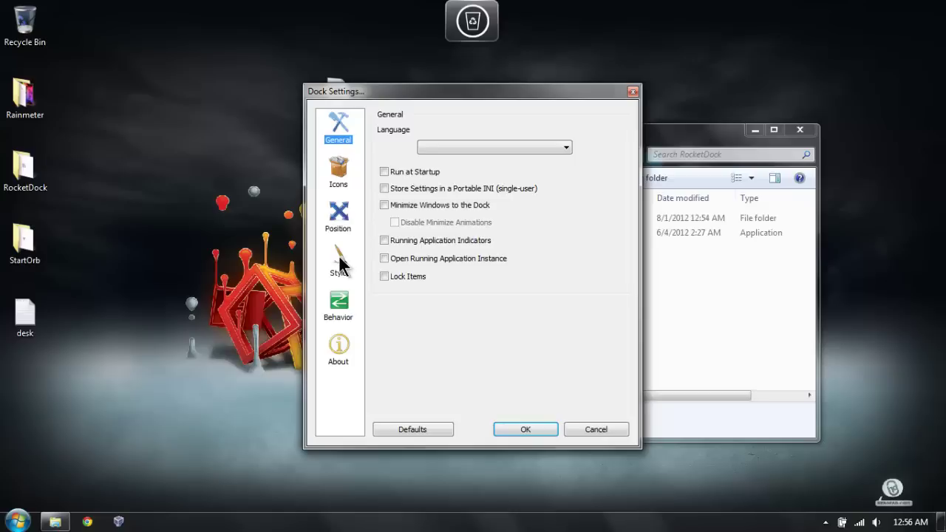
{"action": "left_click", "coordinate": [340, 262]}
{"action": "left_click", "coordinate": [468, 149]}
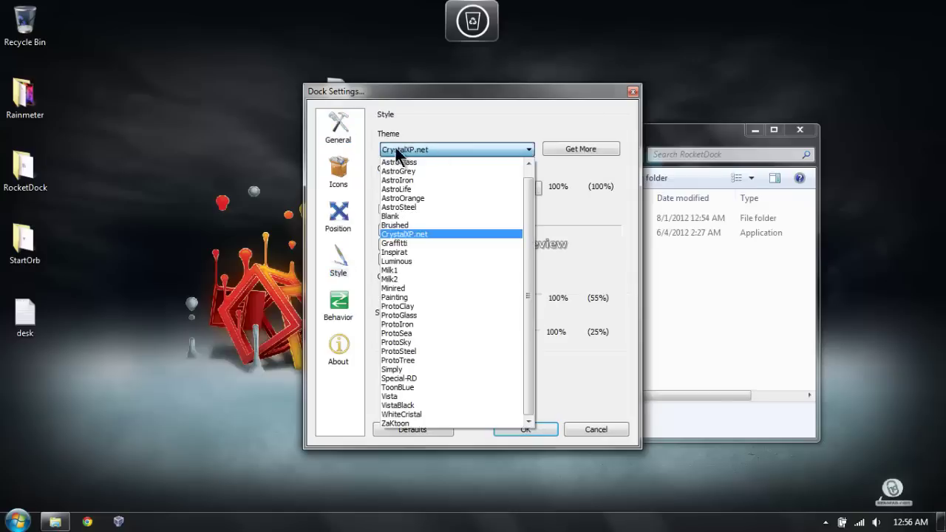
{"action": "left_click", "coordinate": [439, 242]}
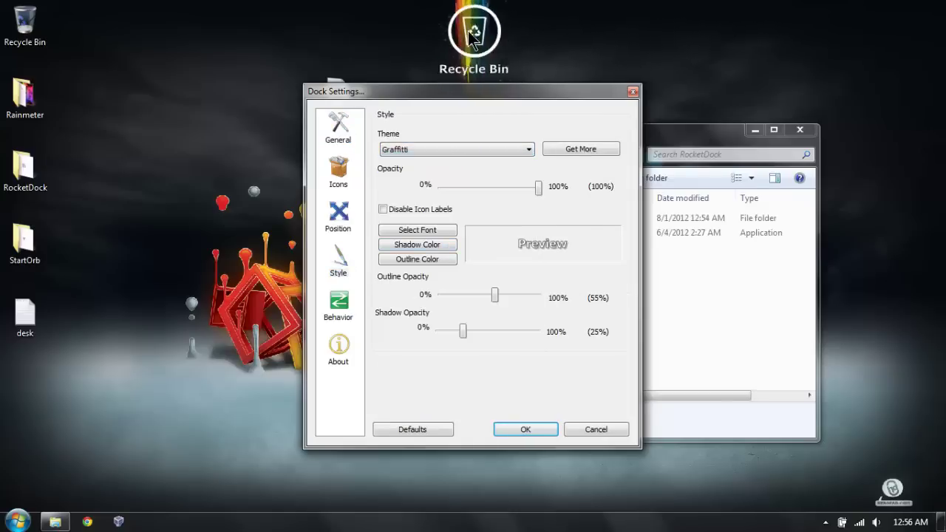
{"action": "left_click", "coordinate": [528, 432]}
{"action": "left_click_drag", "start_coordinate": [466, 129], "coordinate": [392, 314]}
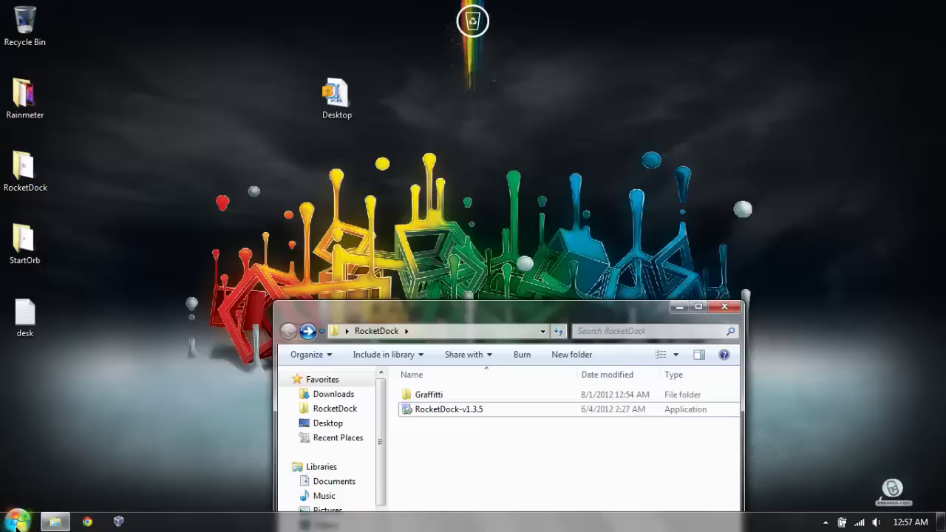
Step: Drag µTorrent, Camtasia Recorder 8 and iTunes from the Start menu onto the dock
{"action": "left_click", "coordinate": [18, 521]}
{"action": "left_click", "coordinate": [370, 189]}
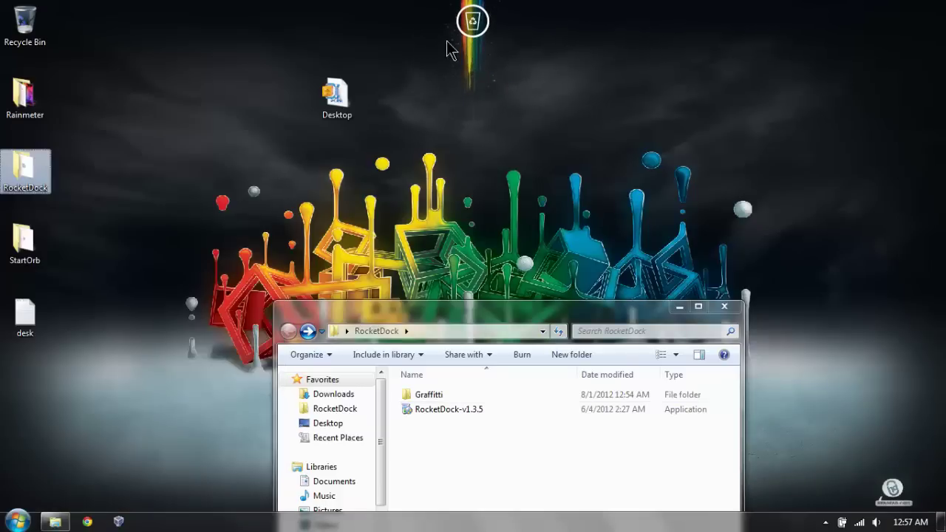
{"action": "left_click_drag", "start_coordinate": [467, 26], "coordinate": [427, 170]}
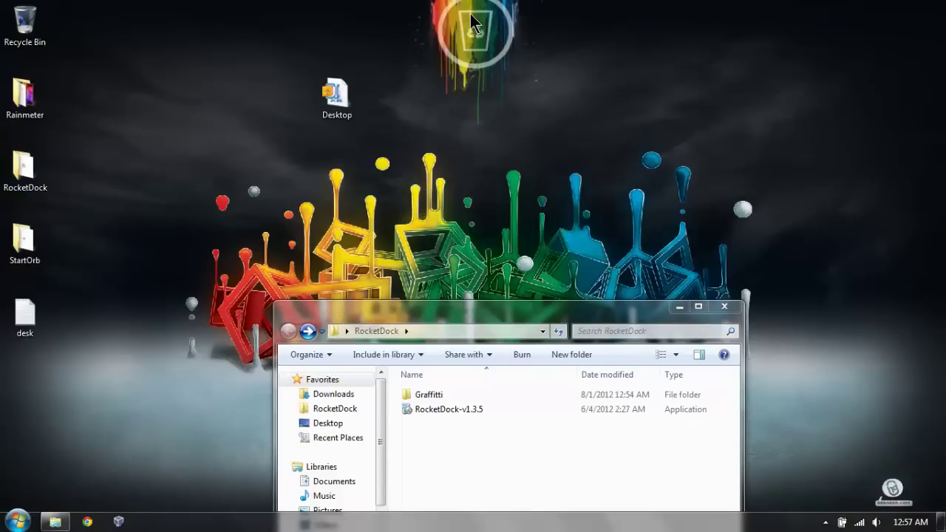
{"action": "left_click", "coordinate": [16, 521]}
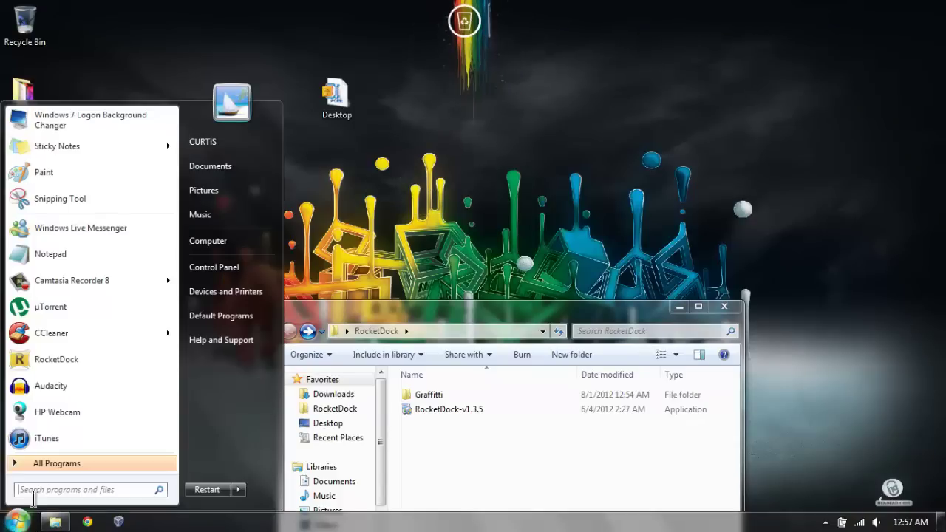
{"action": "left_click_drag", "start_coordinate": [89, 306], "coordinate": [447, 33]}
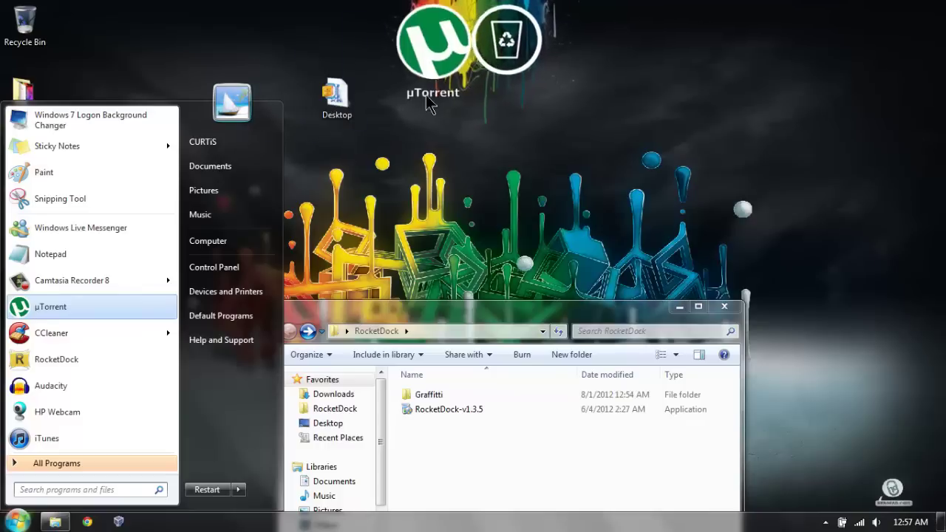
{"action": "left_click_drag", "start_coordinate": [92, 286], "coordinate": [461, 41]}
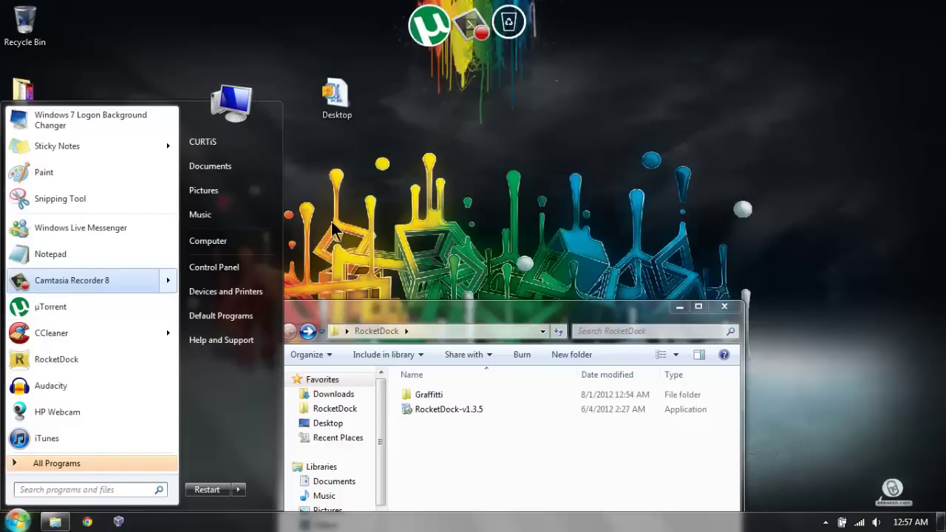
{"action": "left_click_drag", "start_coordinate": [66, 433], "coordinate": [426, 27]}
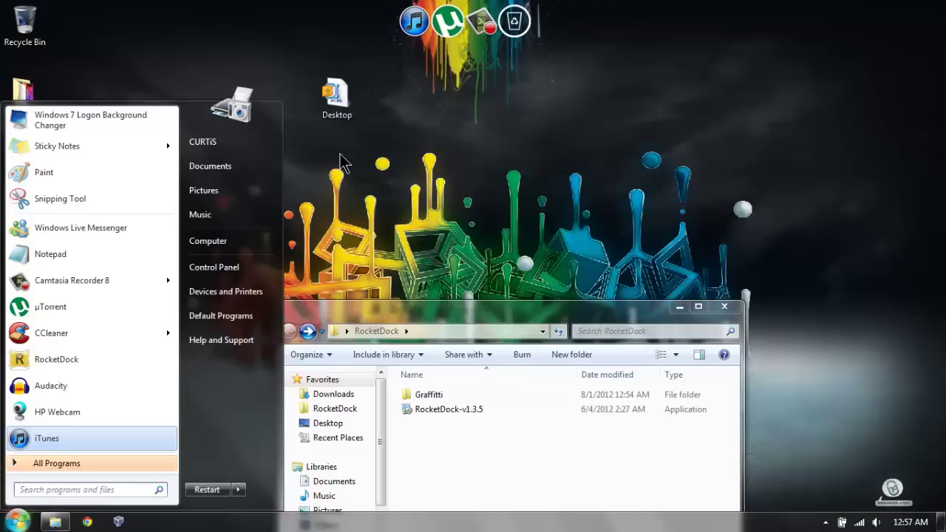
{"action": "left_click", "coordinate": [466, 159]}
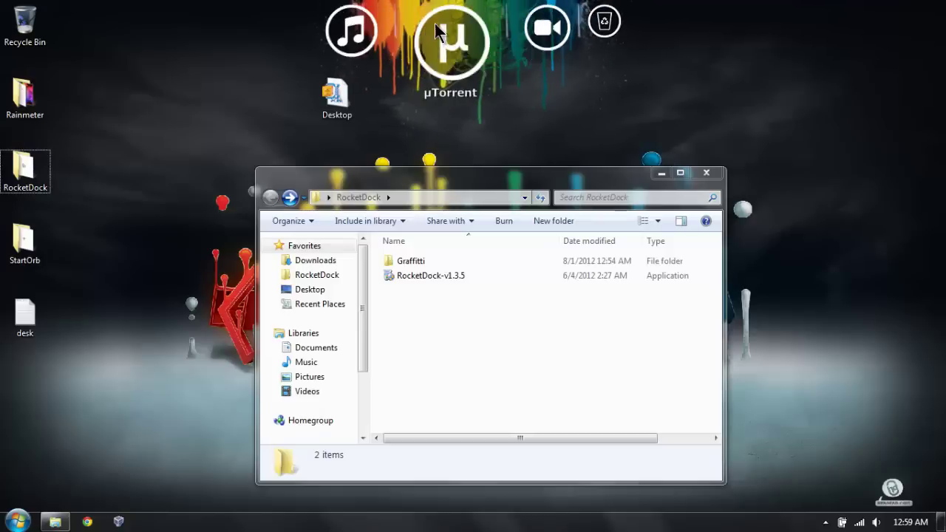
{"action": "right_click", "coordinate": [425, 24]}
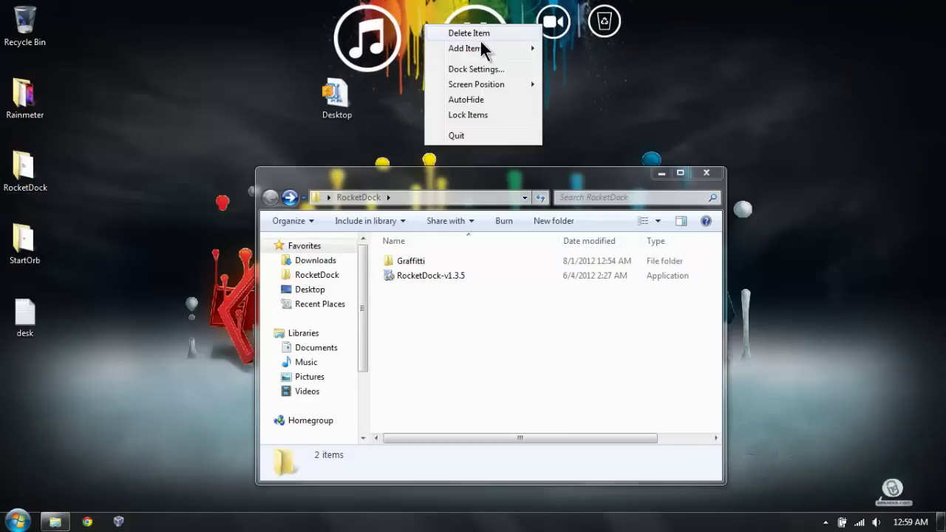
{"action": "mouse_move", "coordinate": [482, 43]}
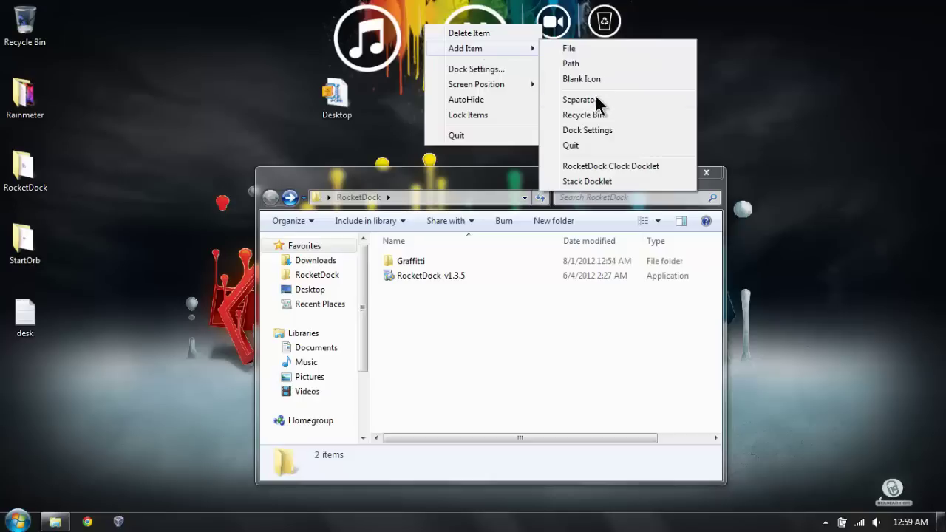
{"action": "left_click", "coordinate": [399, 127]}
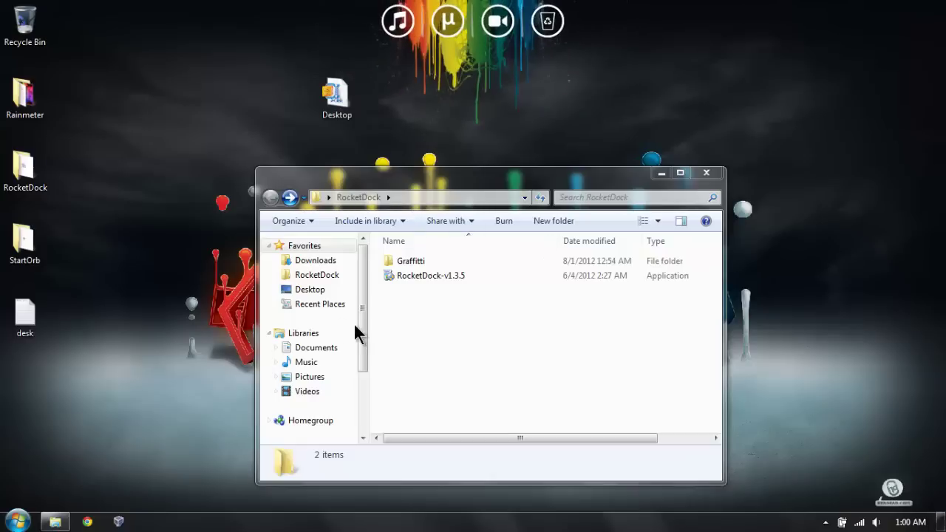
Step: Copy the Separator image from RocketDock's Skins > Blank folder
{"action": "left_click", "coordinate": [314, 278]}
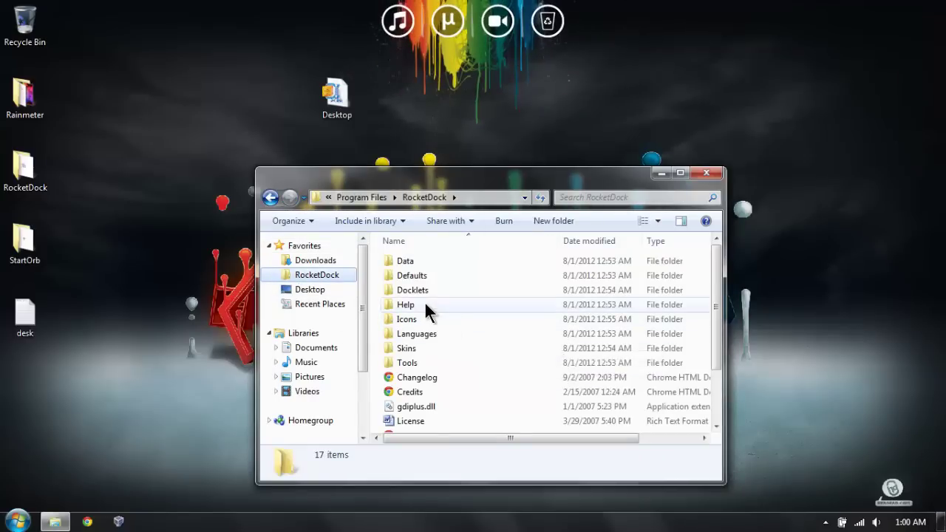
{"action": "double_click", "coordinate": [408, 346]}
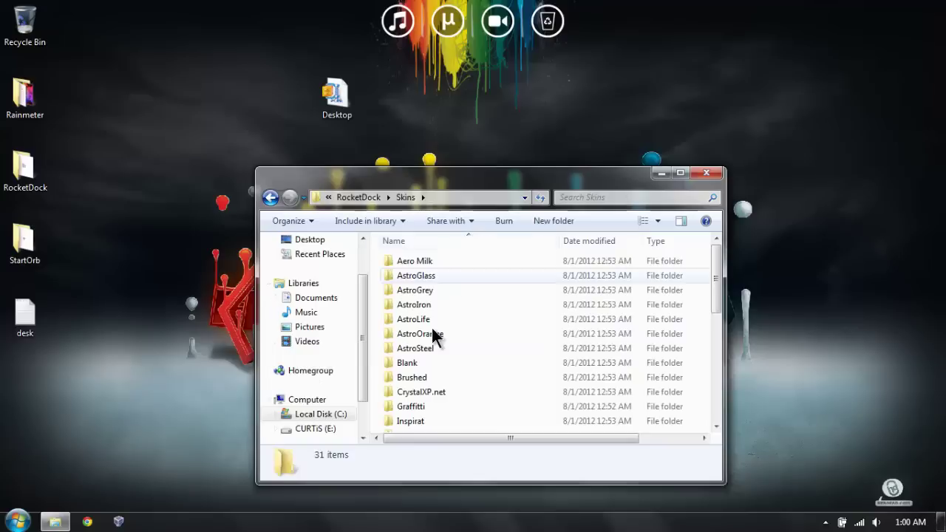
{"action": "scroll", "coordinate": [443, 354], "scroll_direction": "down", "scroll_amount": 1}
{"action": "double_click", "coordinate": [414, 325]}
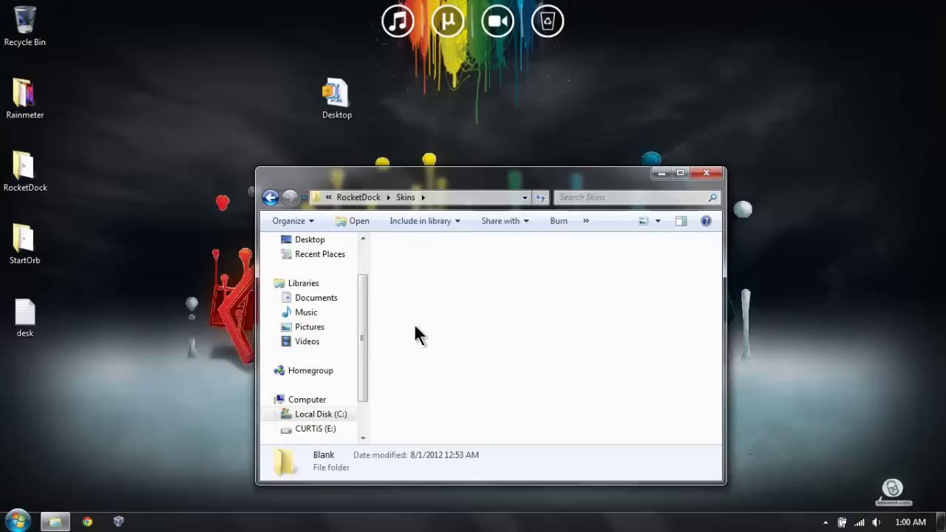
{"action": "right_click", "coordinate": [666, 303]}
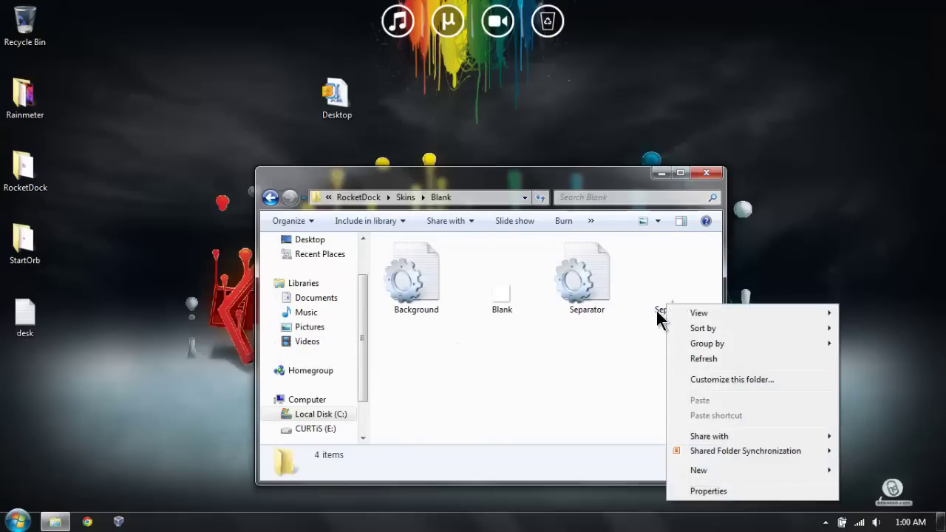
{"action": "left_click", "coordinate": [657, 306]}
{"action": "right_click", "coordinate": [667, 300]}
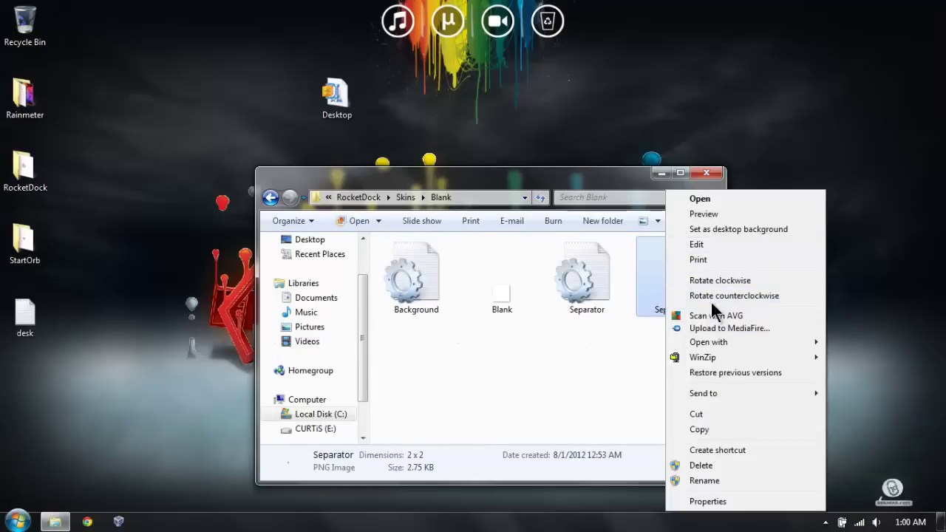
{"action": "left_click", "coordinate": [706, 430]}
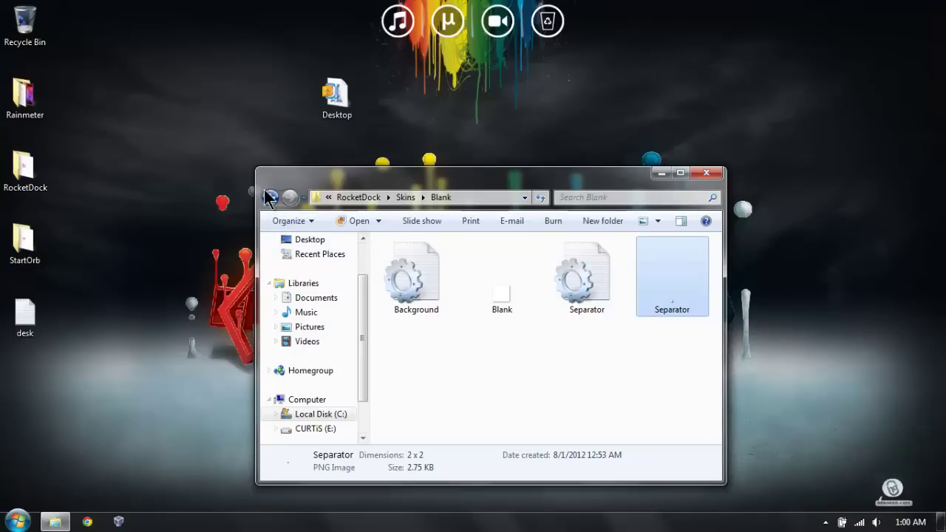
Step: Paste the Separator image into the Graffiti skin folder, replacing the existing one
{"action": "key", "text": "BackSpace"}
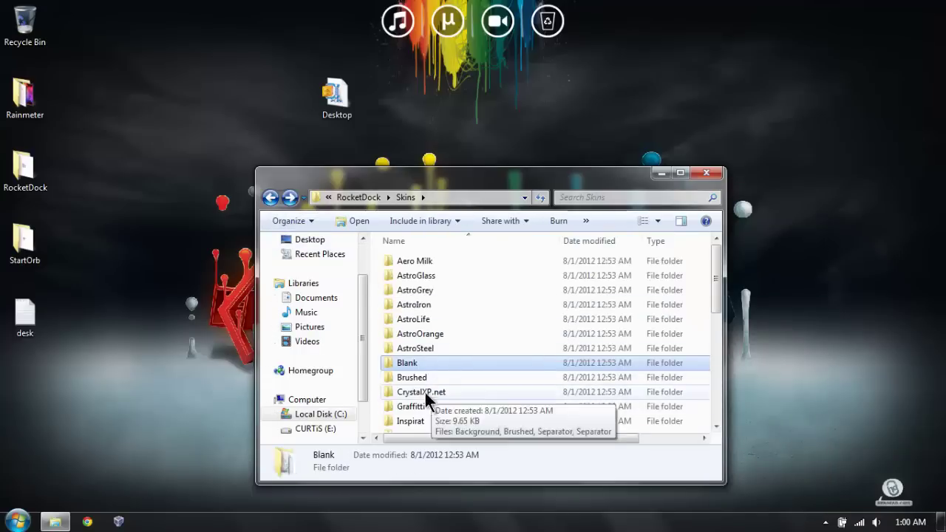
{"action": "double_click", "coordinate": [413, 407]}
{"action": "right_click", "coordinate": [512, 389]}
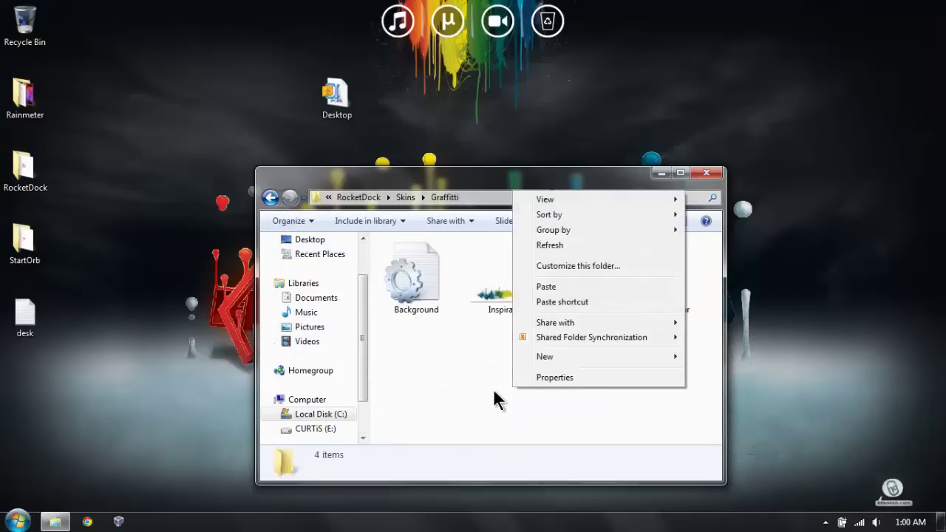
{"action": "left_click", "coordinate": [559, 287]}
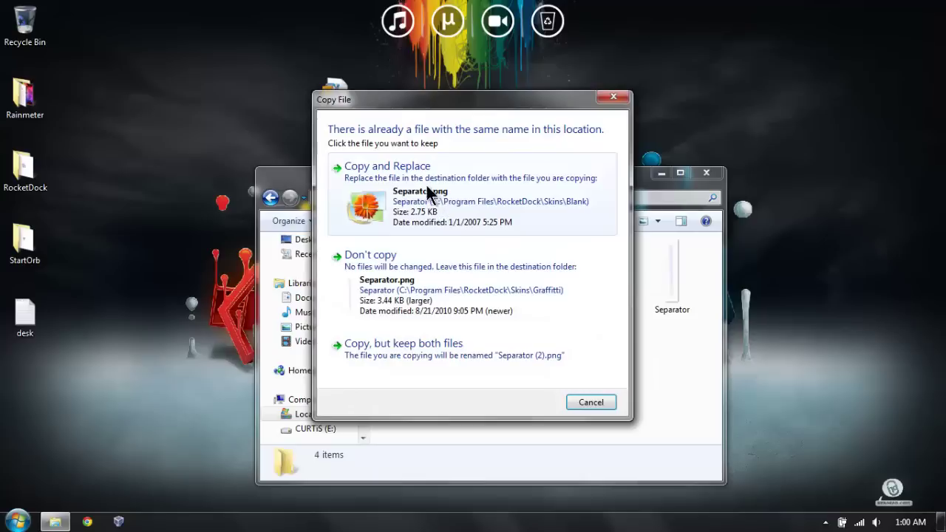
{"action": "left_click", "coordinate": [417, 198]}
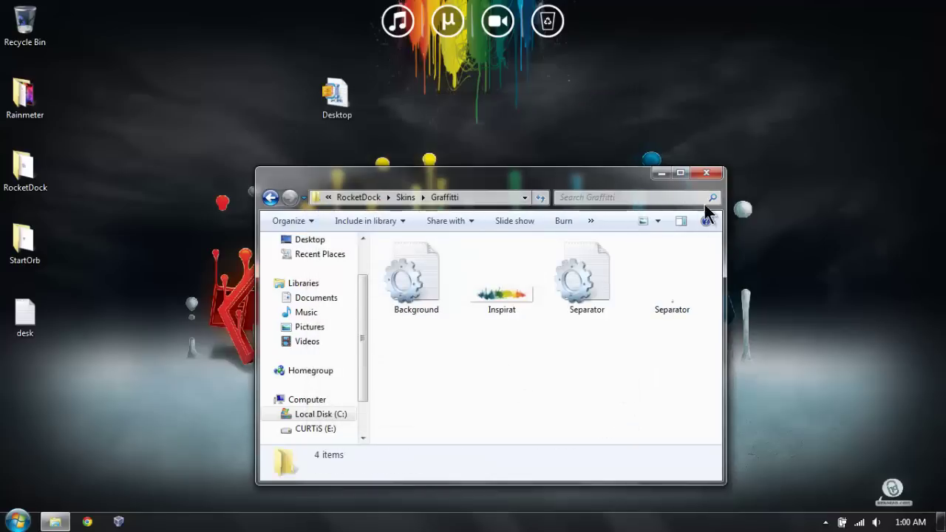
Step: Quit RocketDock and relaunch it from the Start menu
{"action": "key", "text": "super"}
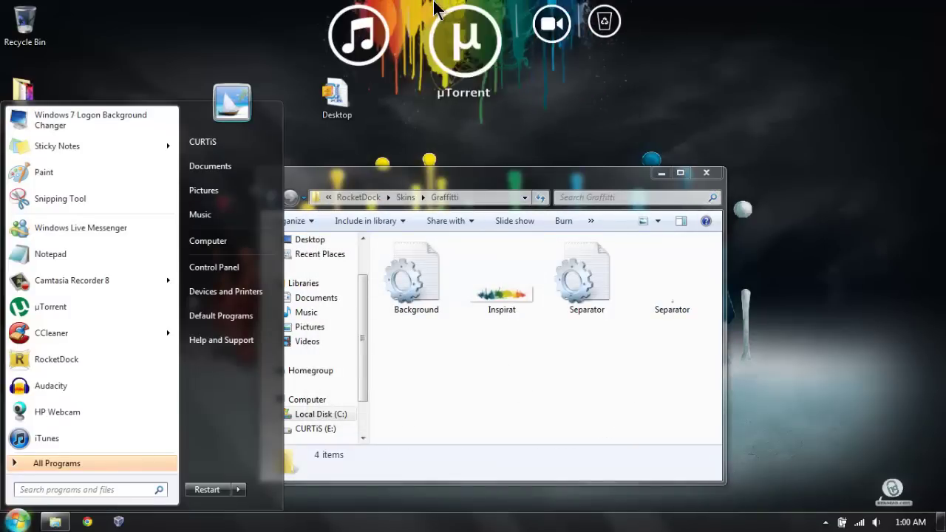
{"action": "right_click", "coordinate": [436, 9]}
{"action": "left_click", "coordinate": [468, 130]}
{"action": "left_click", "coordinate": [16, 521]}
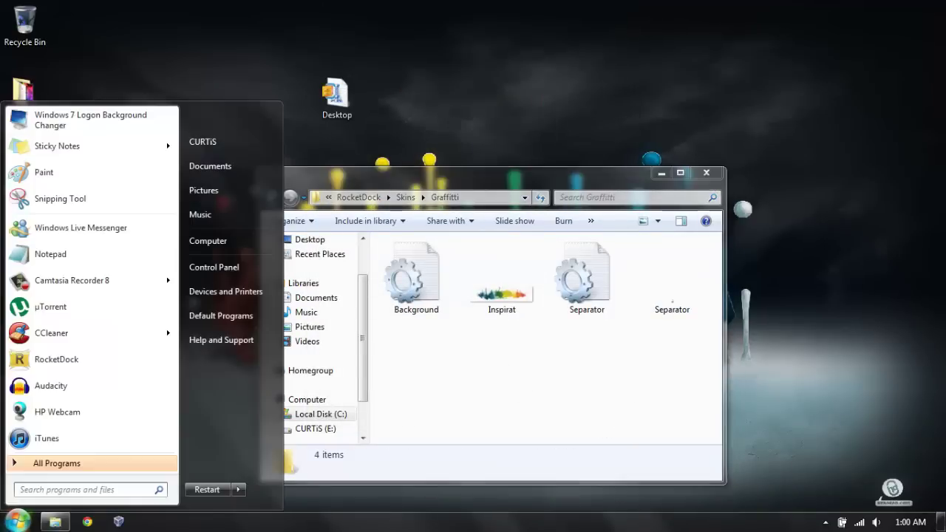
{"action": "left_click", "coordinate": [39, 362]}
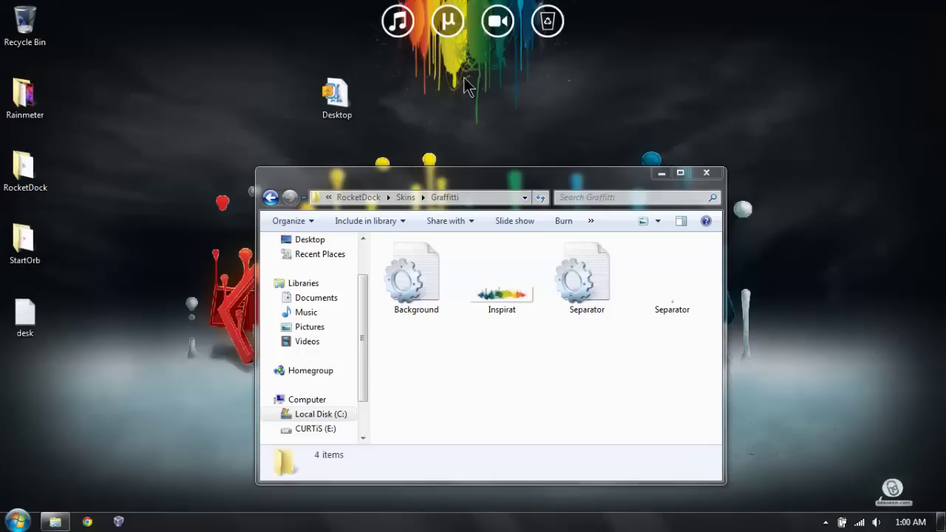
Step: Tick Disable Icon Labels on the Dock Settings Style page and save with OK
{"action": "right_click", "coordinate": [448, 35]}
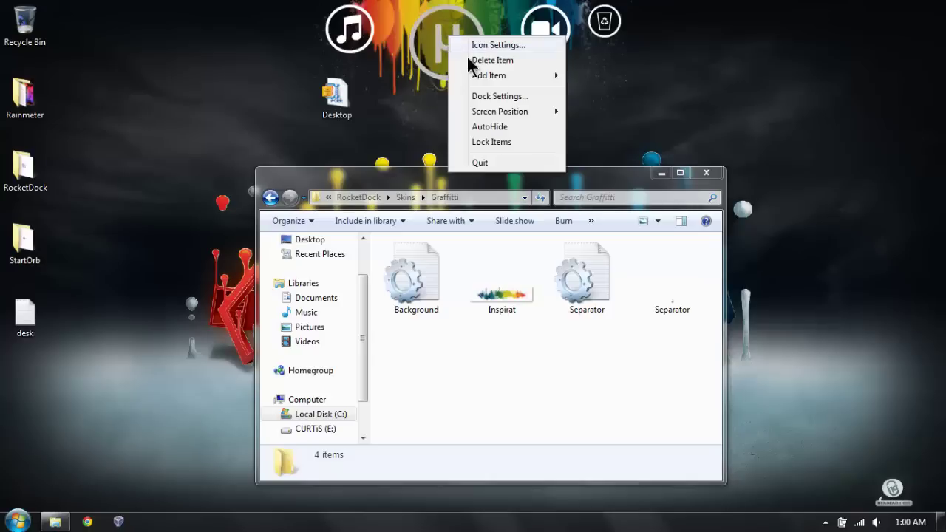
{"action": "left_click", "coordinate": [506, 97]}
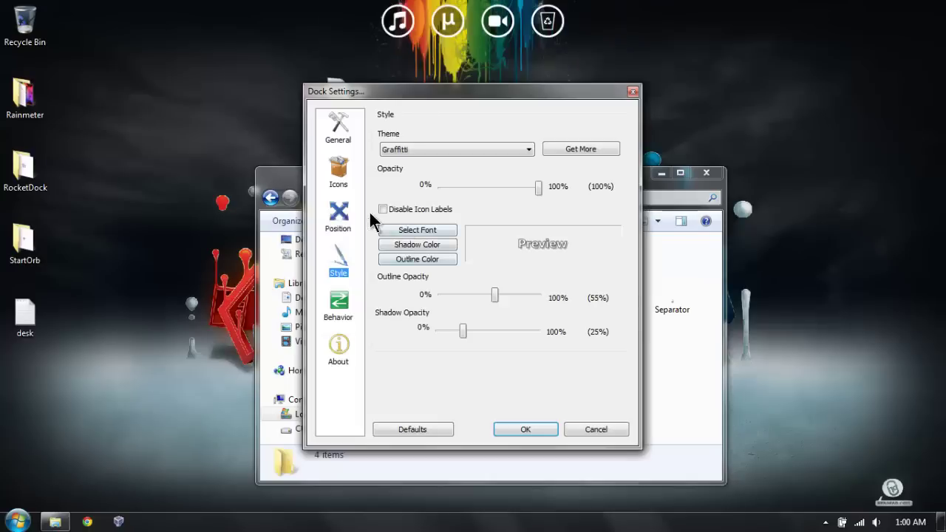
{"action": "left_click", "coordinate": [339, 171]}
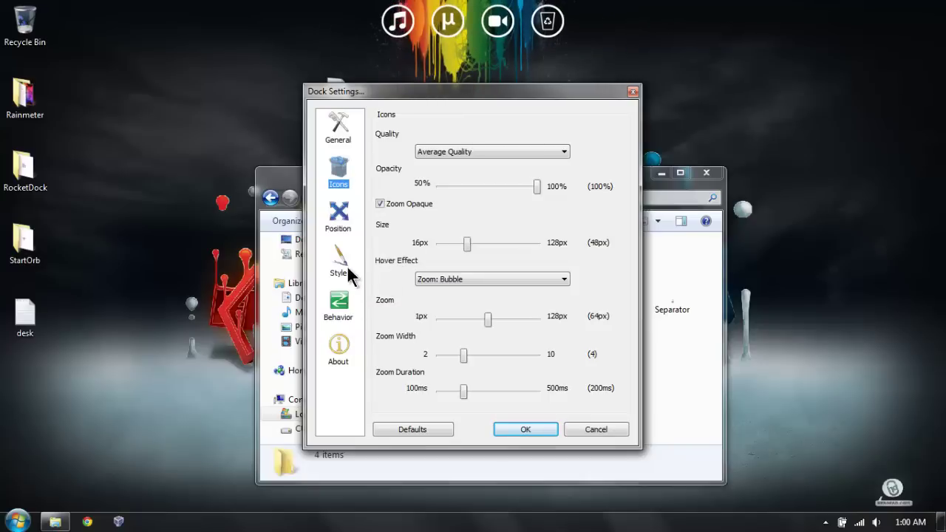
{"action": "left_click", "coordinate": [338, 265]}
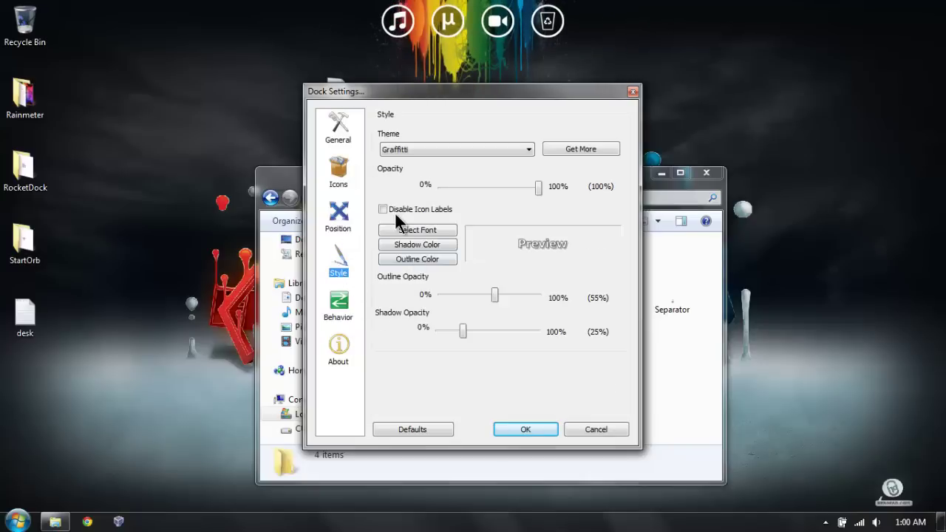
{"action": "left_click", "coordinate": [383, 210]}
{"action": "left_click", "coordinate": [525, 430]}
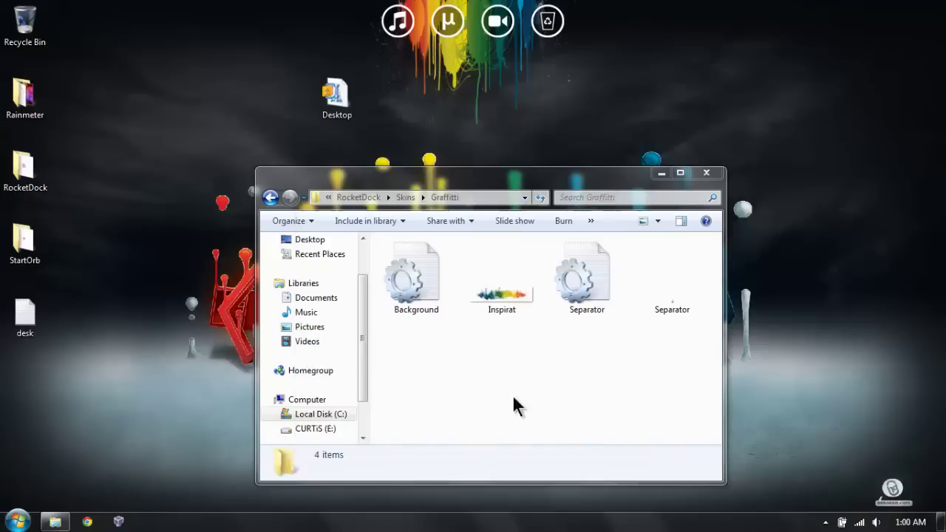
Step: Reopen Dock Settings on the Position page
{"action": "right_click", "coordinate": [442, 39]}
{"action": "left_click", "coordinate": [492, 98]}
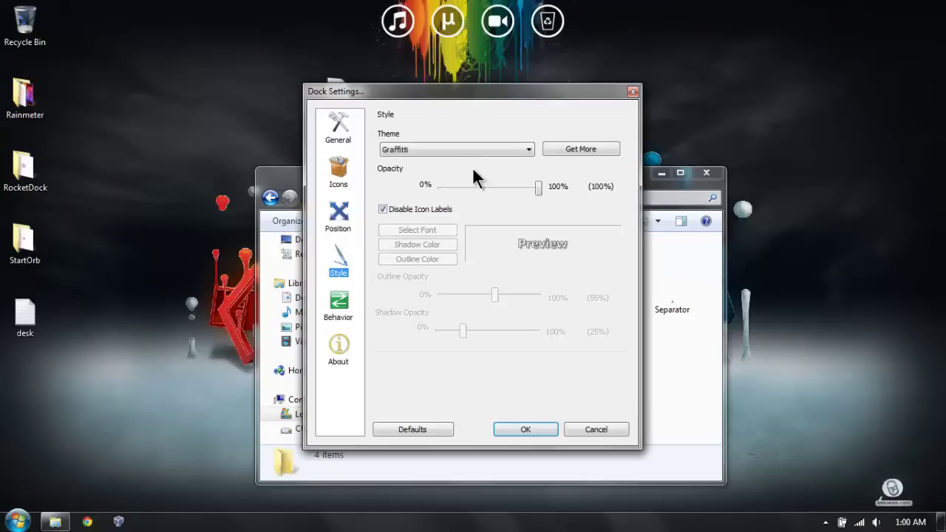
{"action": "left_click", "coordinate": [341, 216]}
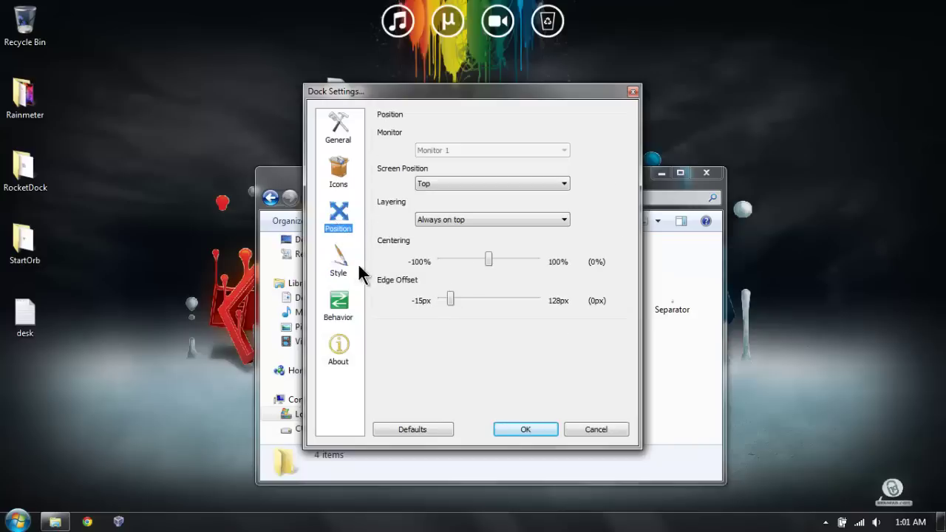
Step: On the Icons page, set icon Size to 85px and lower Zoom to about 25px
{"action": "left_click", "coordinate": [338, 181]}
{"action": "left_click_drag", "start_coordinate": [469, 241], "coordinate": [510, 244]}
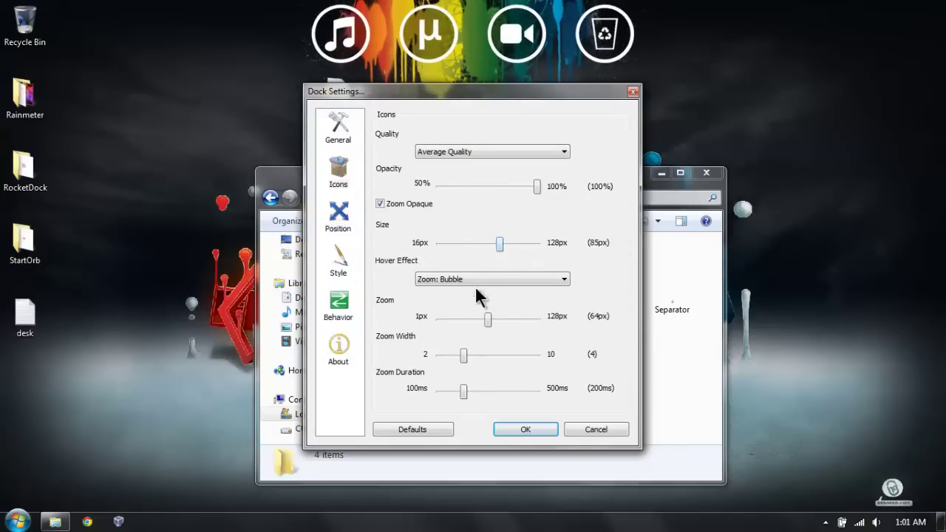
{"action": "left_click_drag", "start_coordinate": [465, 353], "coordinate": [538, 354]}
{"action": "left_click_drag", "start_coordinate": [492, 318], "coordinate": [576, 319]}
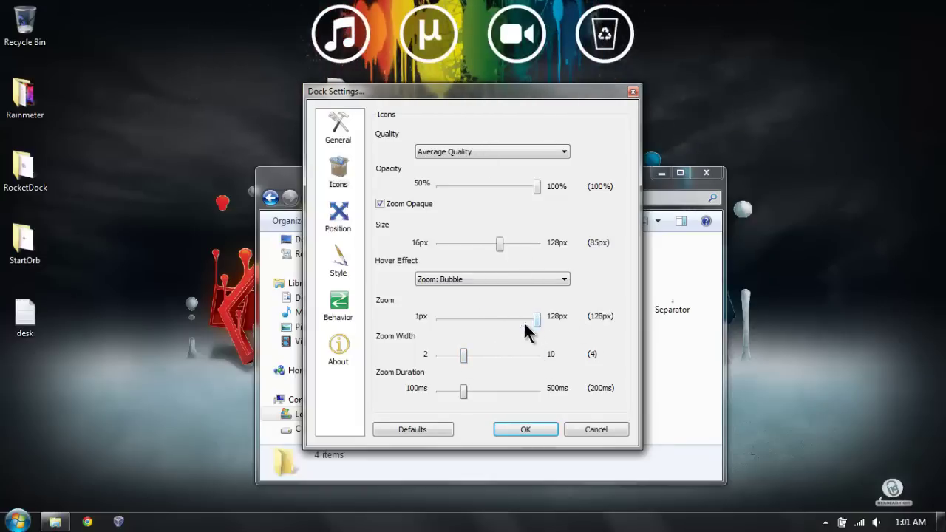
{"action": "left_click_drag", "start_coordinate": [536, 319], "coordinate": [385, 299]}
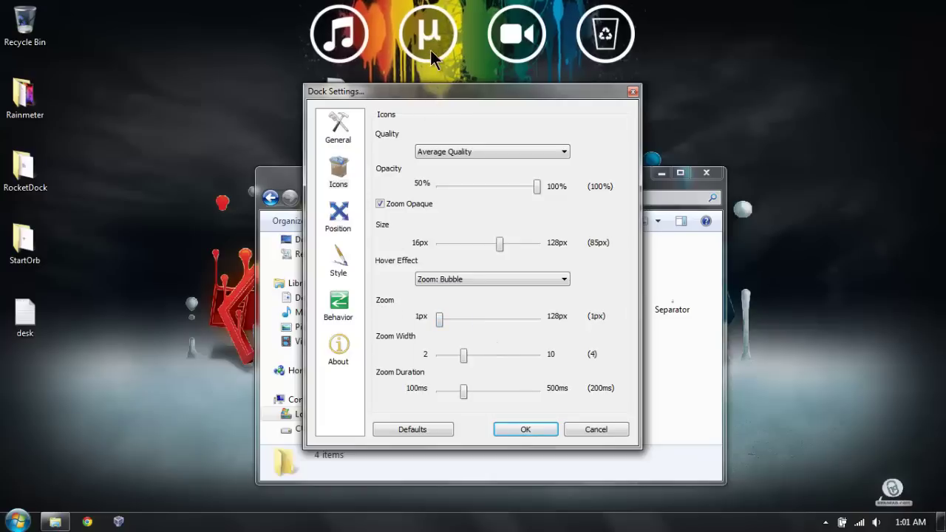
{"action": "left_click_drag", "start_coordinate": [465, 320], "coordinate": [459, 320]}
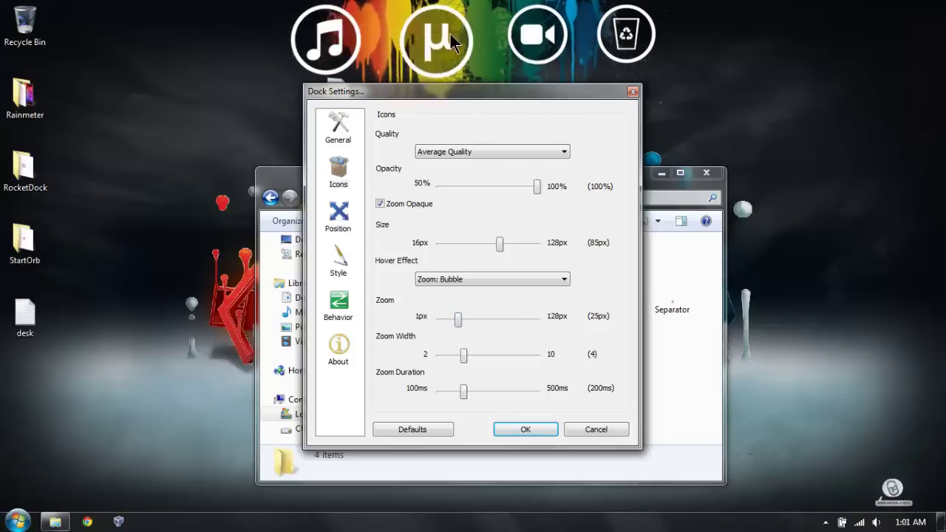
Step: Try the dock on the right and left screen edges, then return it to the top
{"action": "left_click", "coordinate": [342, 230]}
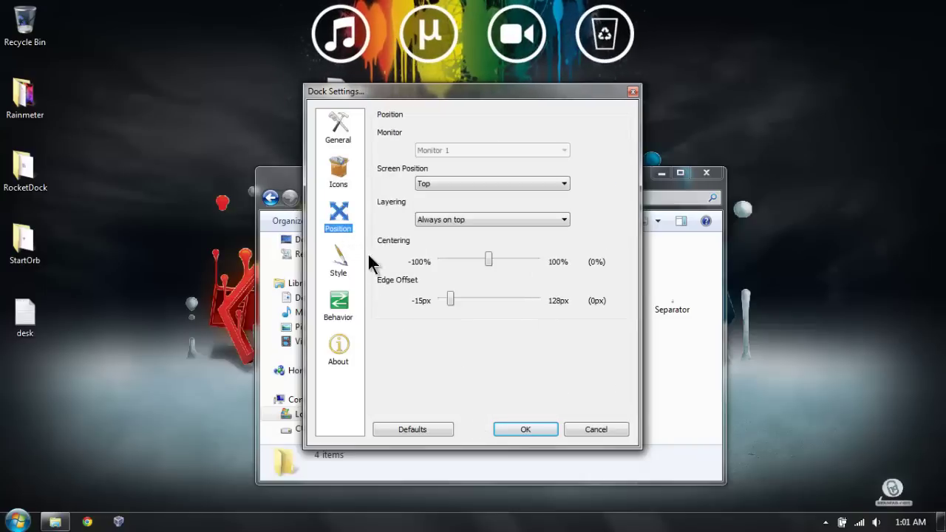
{"action": "mouse_move", "coordinate": [490, 262]}
{"action": "left_mouse_down"}
{"action": "mouse_move", "coordinate": [448, 269]}
{"action": "mouse_move", "coordinate": [535, 264]}
{"action": "mouse_move", "coordinate": [489, 268]}
{"action": "left_mouse_up"}
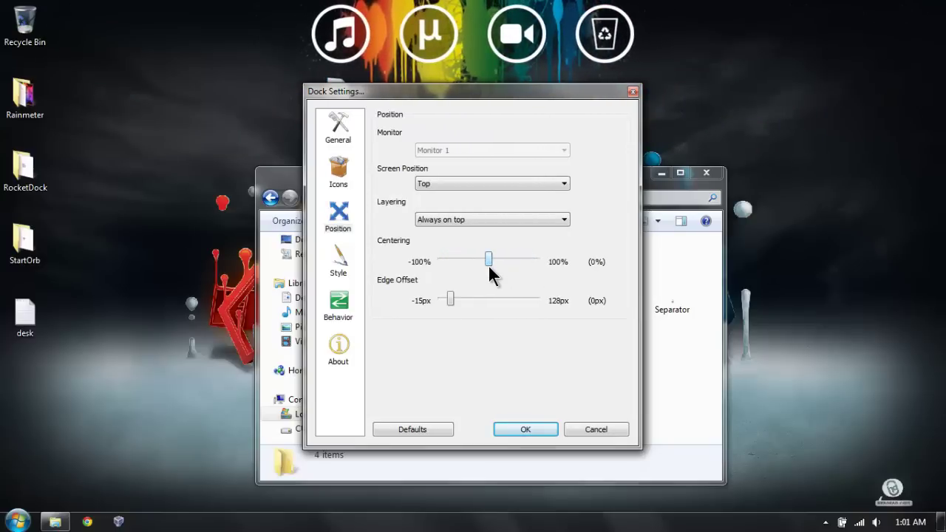
{"action": "left_click", "coordinate": [465, 183]}
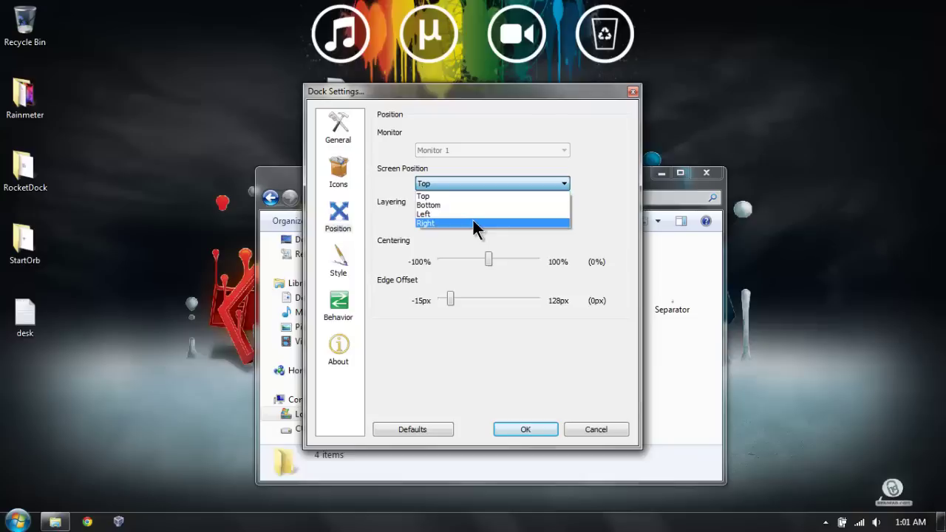
{"action": "left_click", "coordinate": [472, 222]}
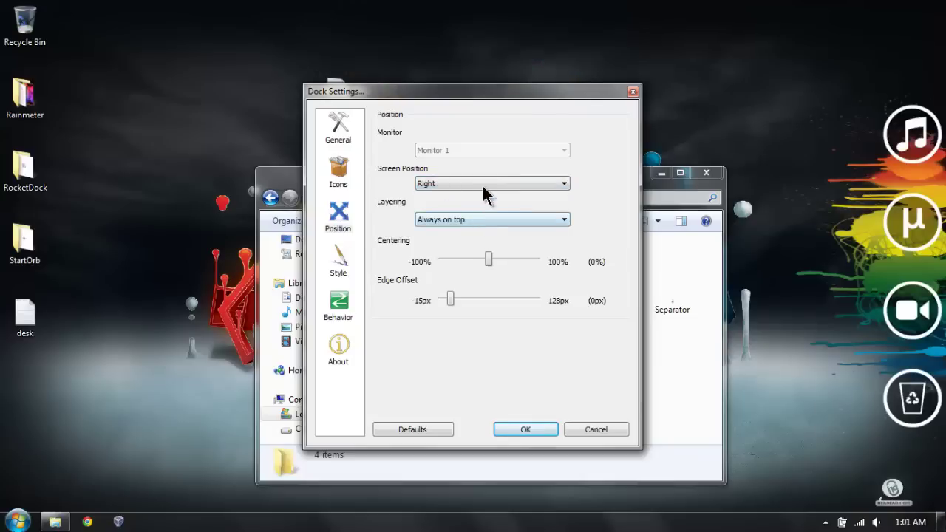
{"action": "left_click", "coordinate": [482, 187]}
{"action": "left_click", "coordinate": [475, 212]}
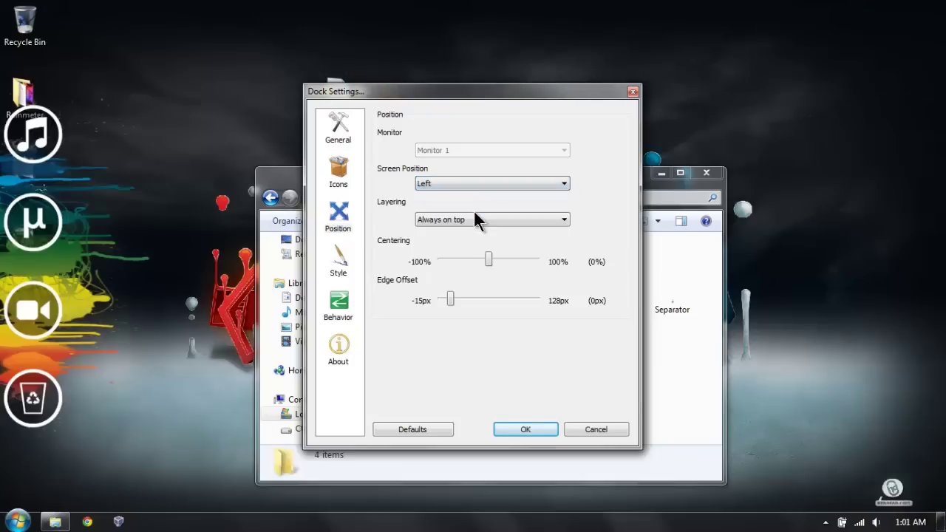
{"action": "left_click", "coordinate": [470, 184]}
{"action": "left_click", "coordinate": [464, 195]}
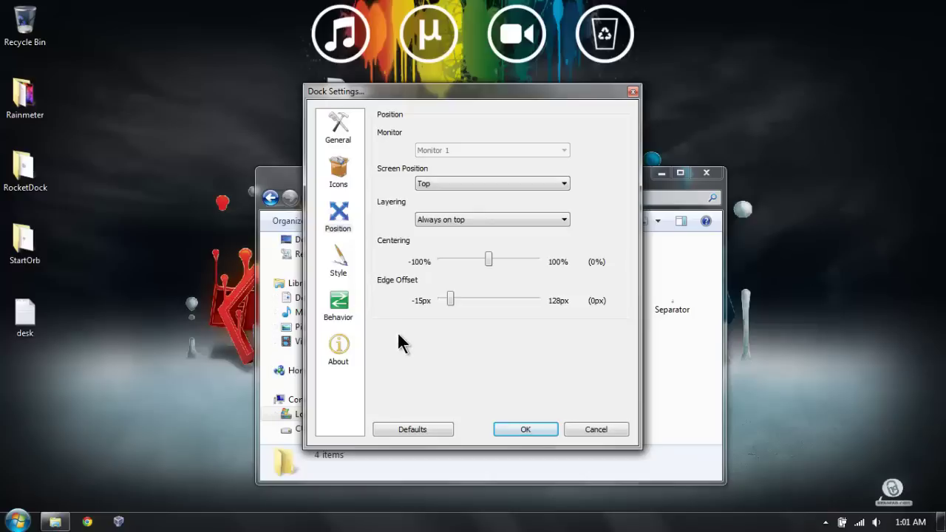
Step: Set dock Layering to Always on bottom and close Dock Settings with OK
{"action": "left_click", "coordinate": [476, 220]}
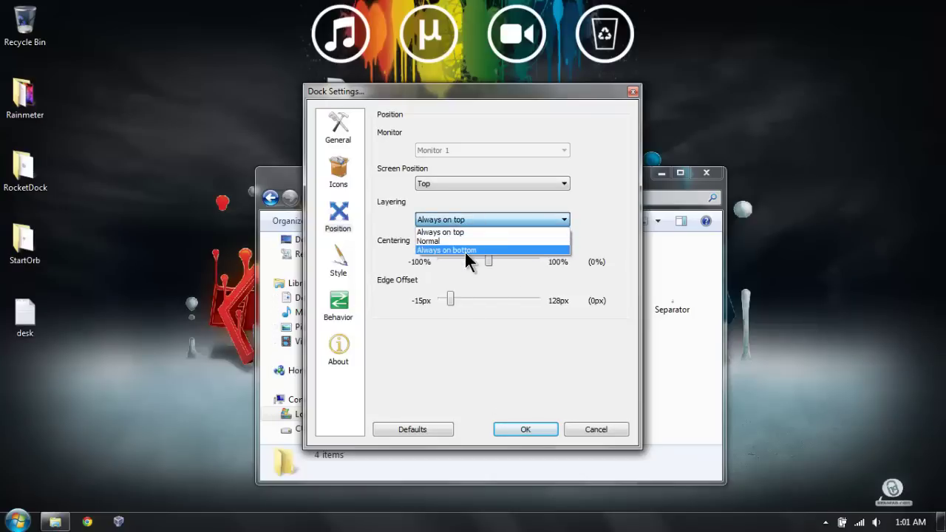
{"action": "left_click", "coordinate": [464, 250]}
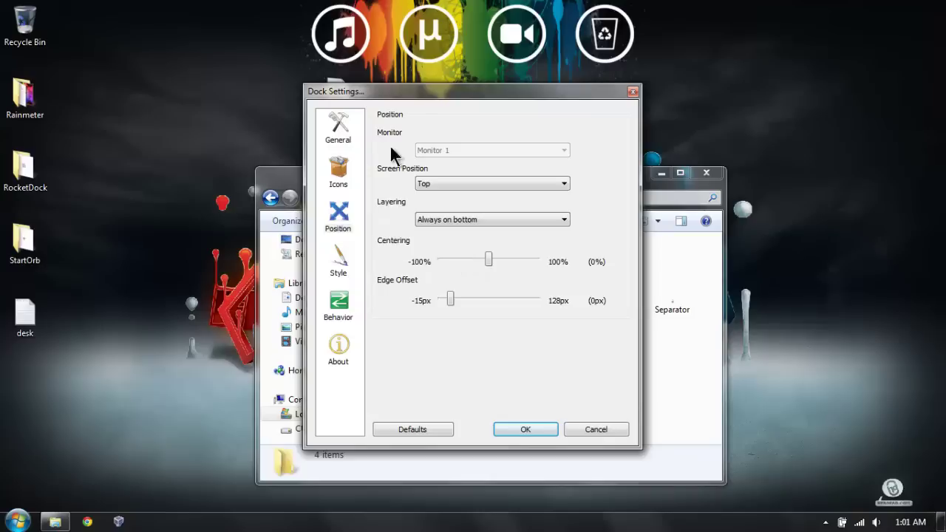
{"action": "left_click_drag", "start_coordinate": [413, 91], "coordinate": [415, 121]}
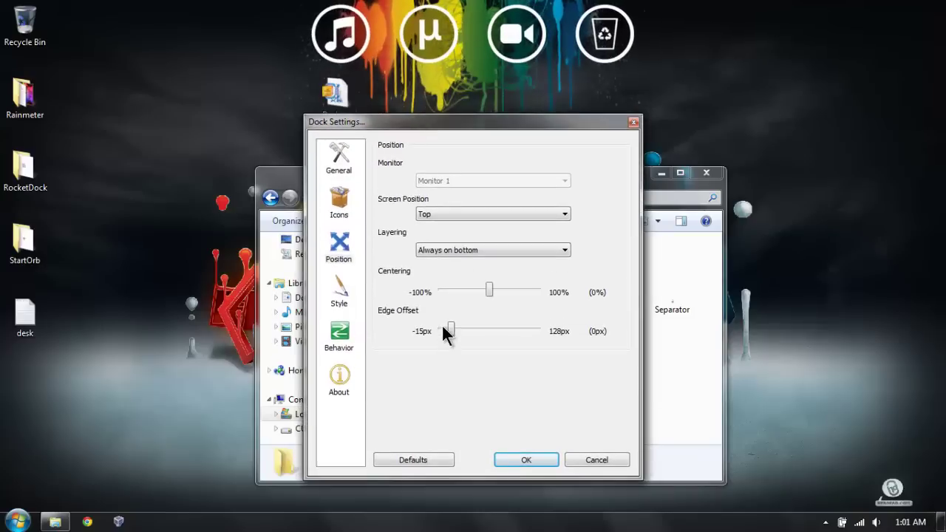
{"action": "left_click", "coordinate": [467, 249]}
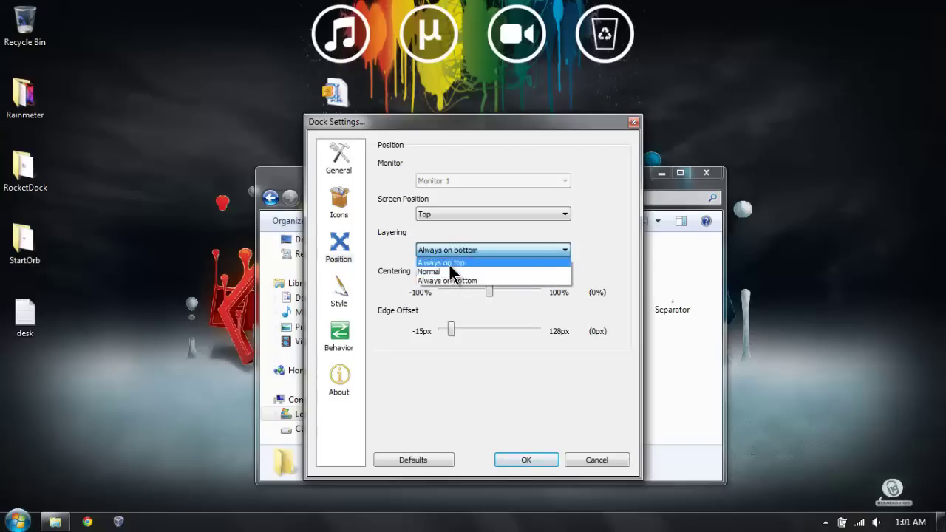
{"action": "left_click", "coordinate": [450, 265]}
{"action": "left_click_drag", "start_coordinate": [430, 127], "coordinate": [570, 205]}
{"action": "left_click_drag", "start_coordinate": [389, 184], "coordinate": [358, 181]}
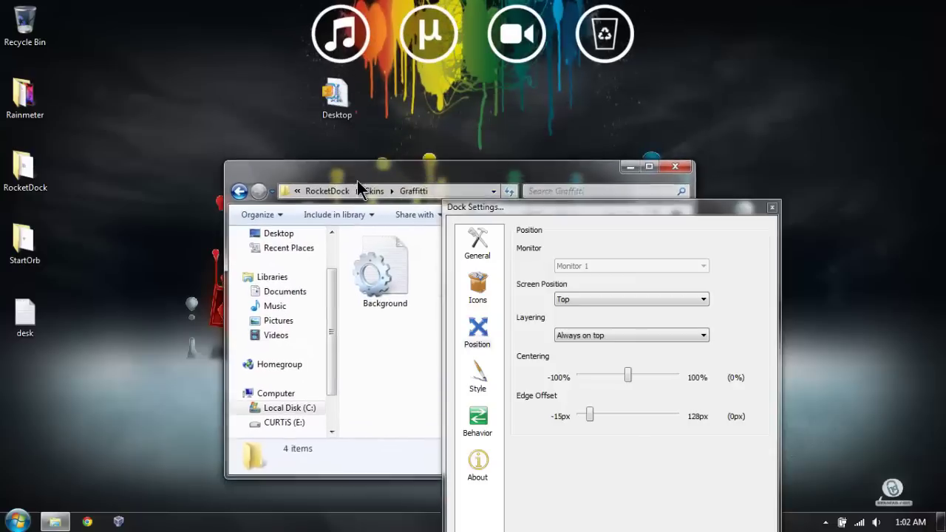
{"action": "left_click_drag", "start_coordinate": [560, 208], "coordinate": [421, 94]}
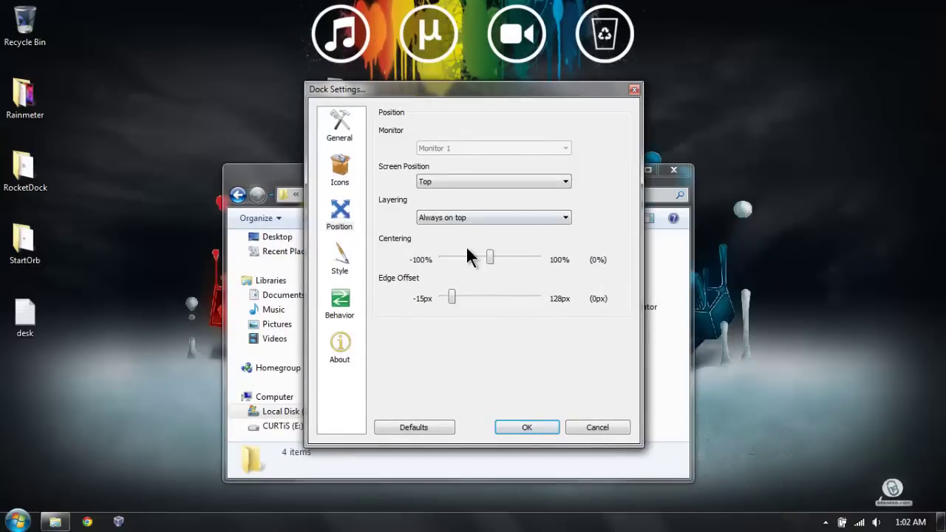
{"action": "left_click", "coordinate": [467, 217]}
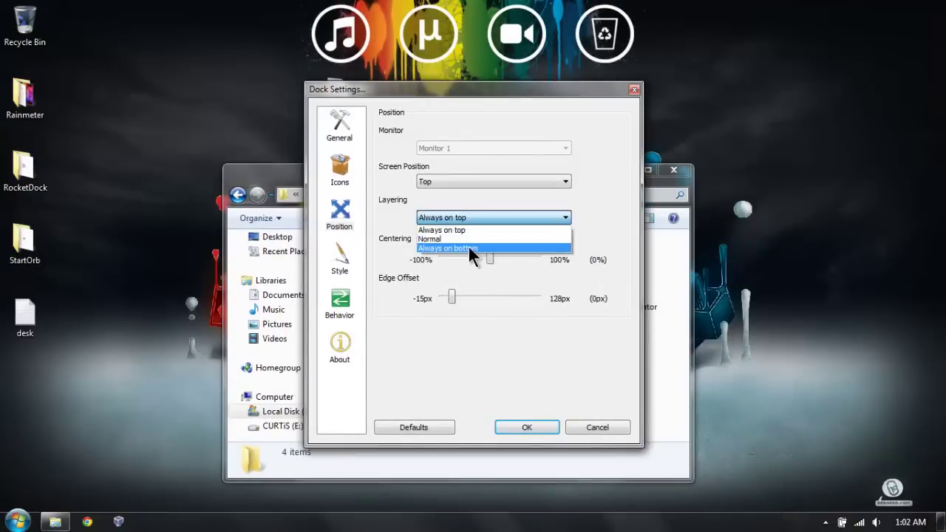
{"action": "left_click", "coordinate": [469, 247]}
{"action": "left_click", "coordinate": [523, 428]}
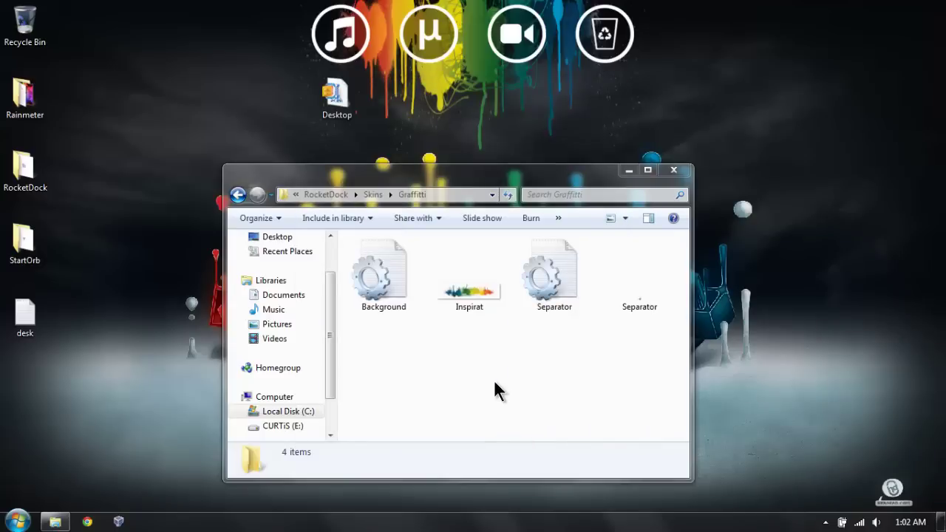
Step: Go back twice in Explorer and close the RocketDock folder window
{"action": "left_click", "coordinate": [238, 195]}
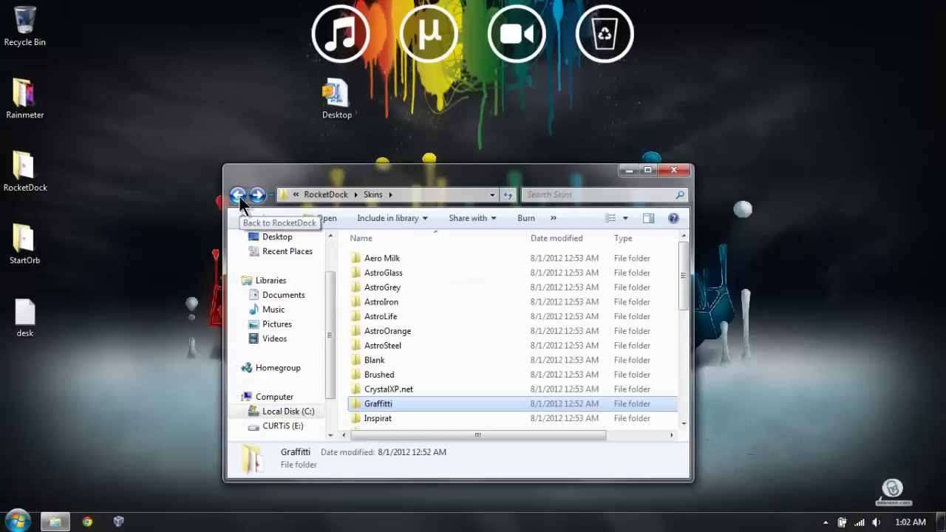
{"action": "left_click", "coordinate": [238, 195]}
{"action": "left_click", "coordinate": [669, 172]}
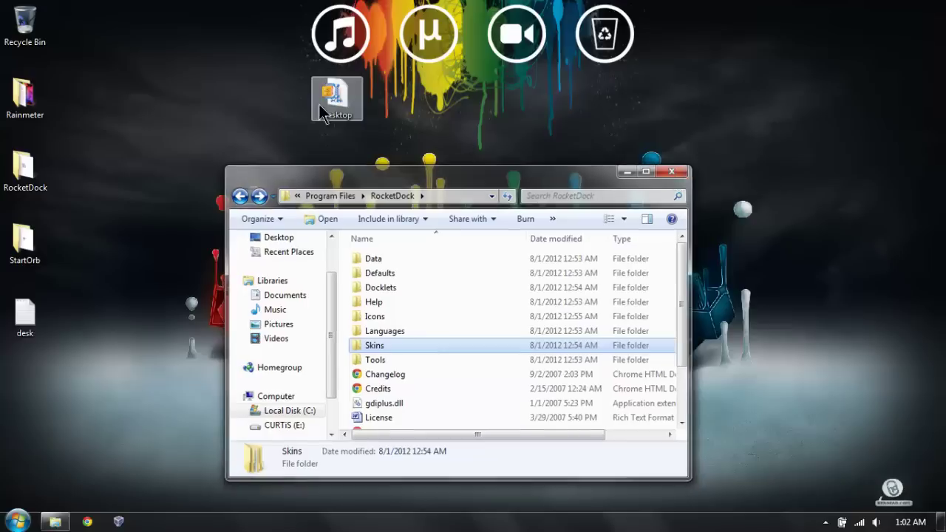
Step: Add a Stack Docklet to the dock and bring up its options menu
{"action": "right_click", "coordinate": [336, 29]}
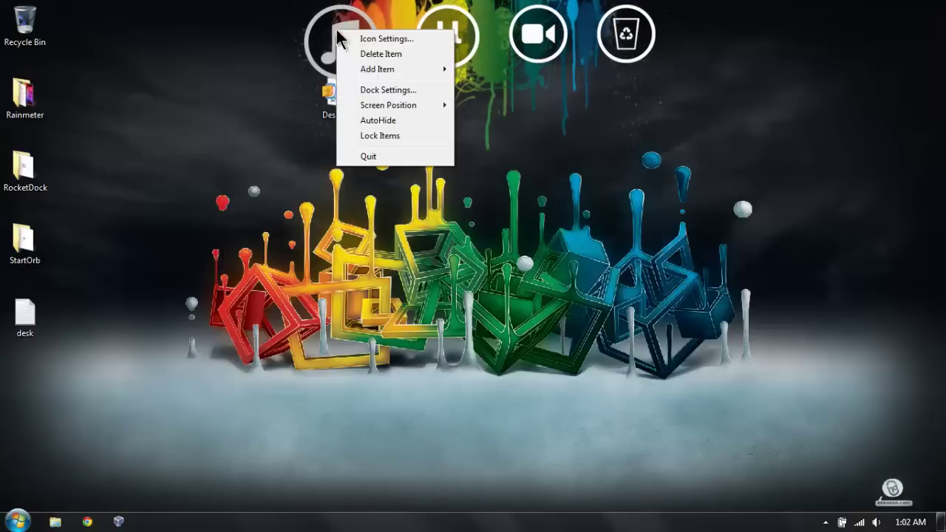
{"action": "mouse_move", "coordinate": [385, 74]}
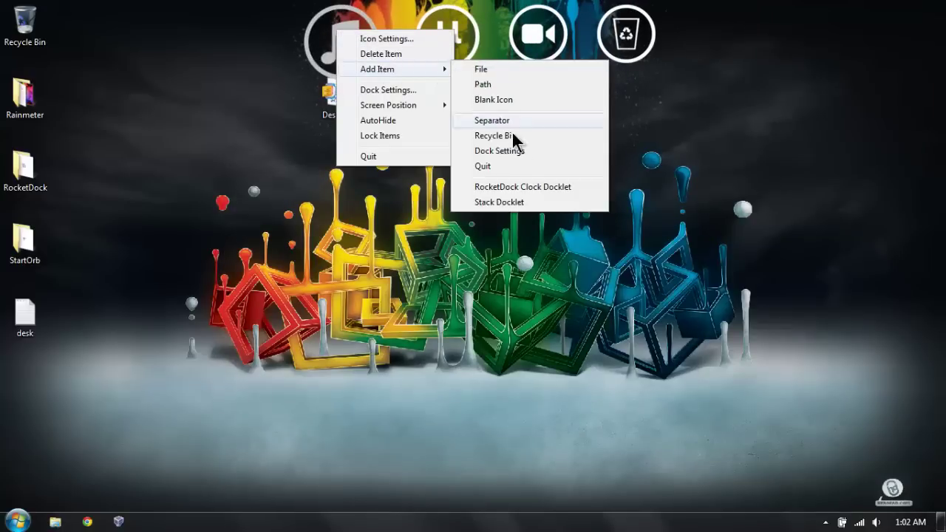
{"action": "left_click", "coordinate": [502, 200]}
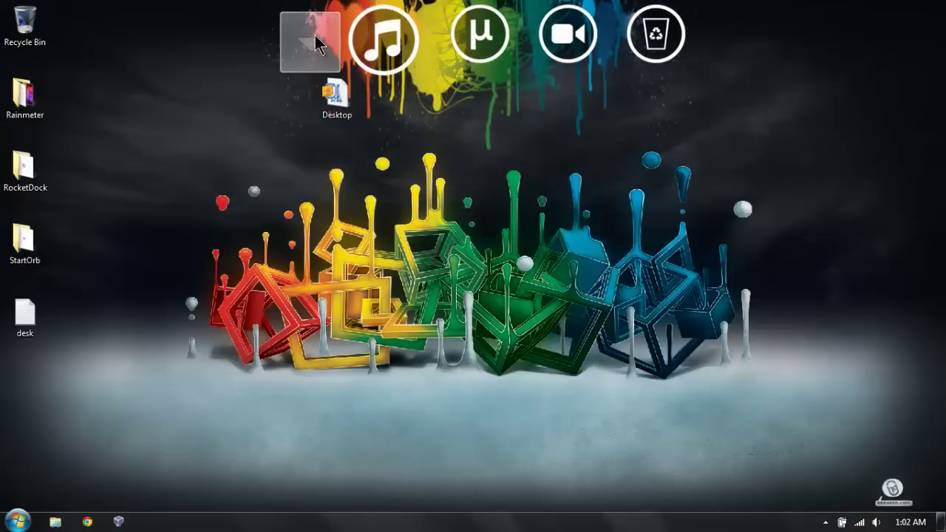
{"action": "right_click", "coordinate": [314, 37]}
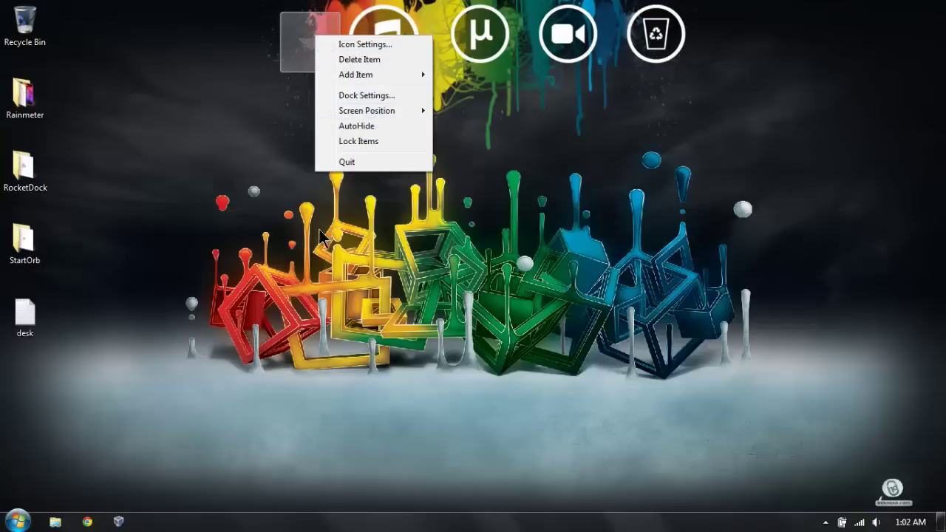
{"action": "left_click", "coordinate": [314, 41]}
{"action": "right_click", "coordinate": [320, 41]}
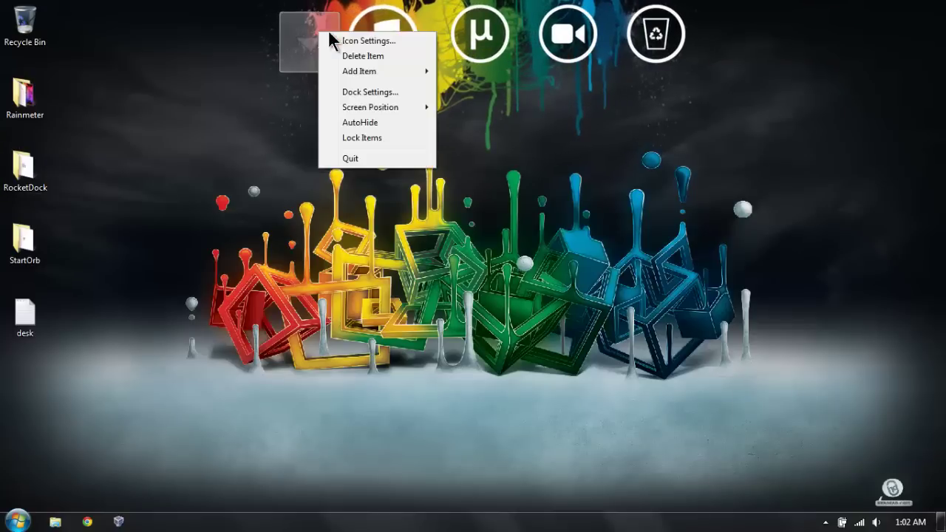
{"action": "left_click", "coordinate": [410, 395]}
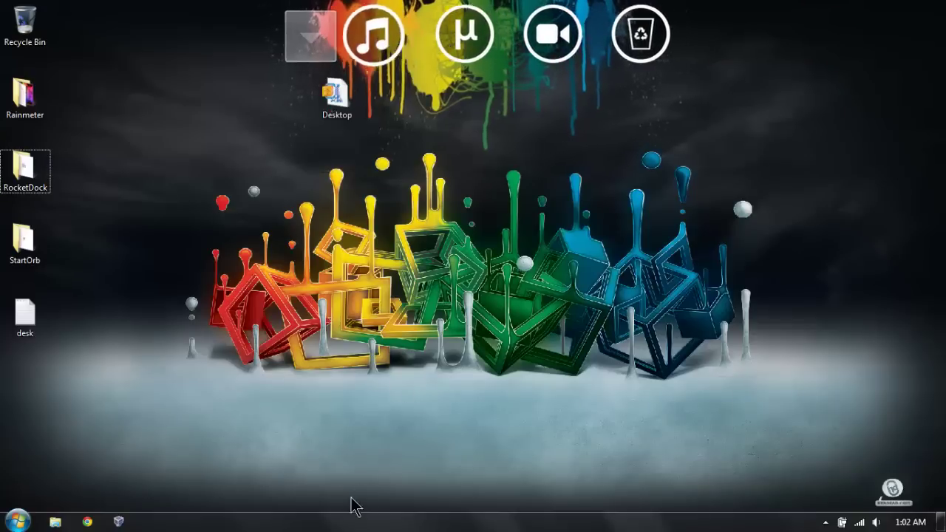
{"action": "right_click", "coordinate": [305, 34]}
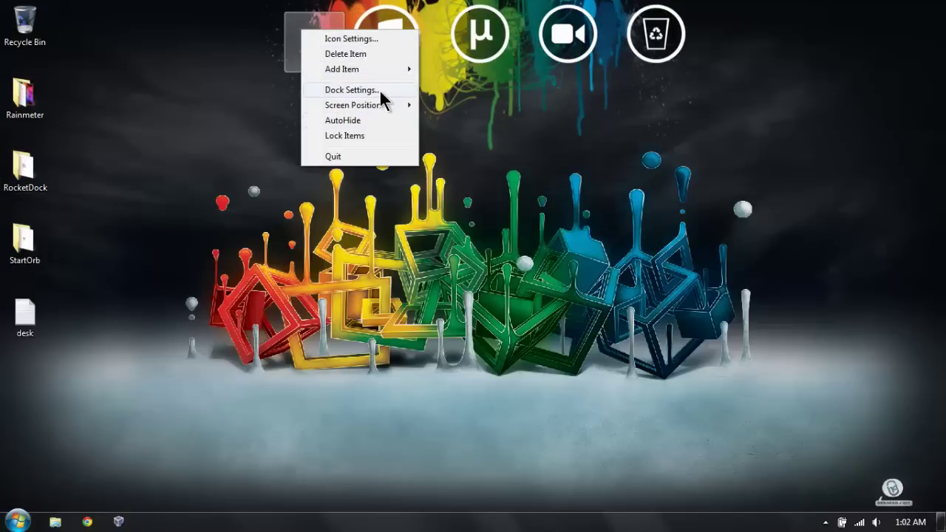
Step: Set the new stack's folder to RD in the user's profile, then browse for its icon
{"action": "left_click", "coordinate": [361, 39]}
{"action": "left_click", "coordinate": [417, 258]}
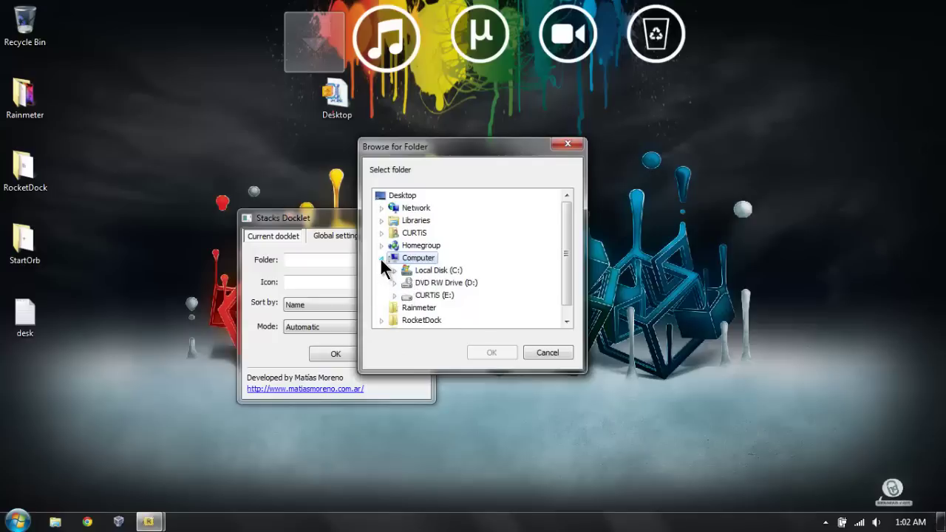
{"action": "left_click", "coordinate": [381, 258]}
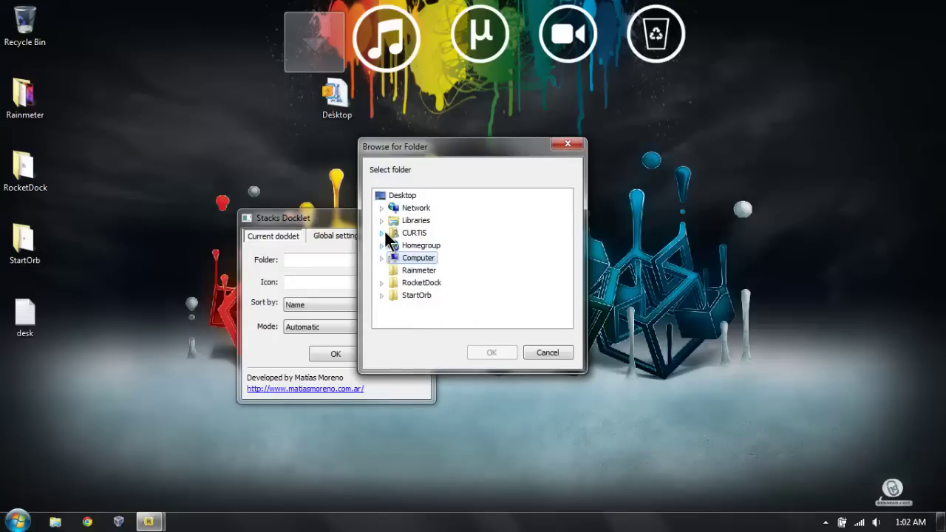
{"action": "left_click", "coordinate": [382, 232]}
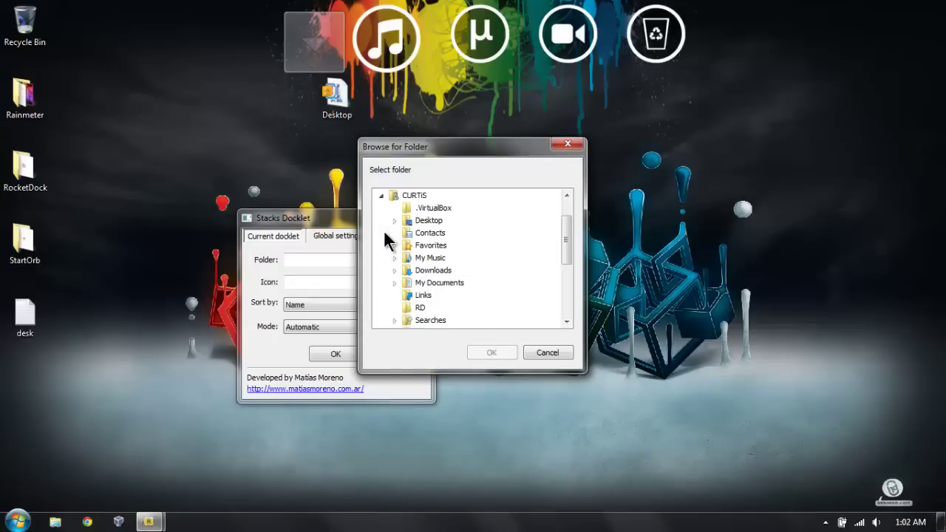
{"action": "left_click", "coordinate": [419, 307]}
{"action": "left_click", "coordinate": [492, 353]}
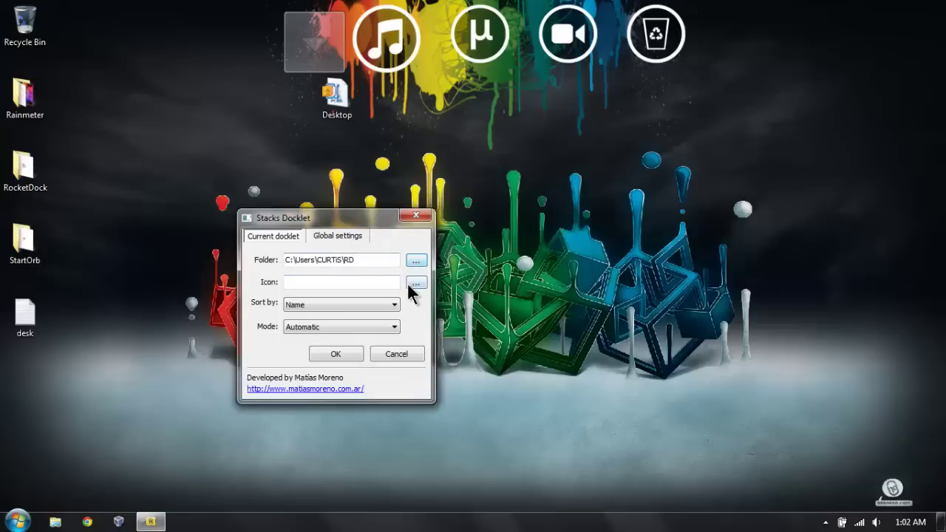
{"action": "left_click", "coordinate": [415, 283]}
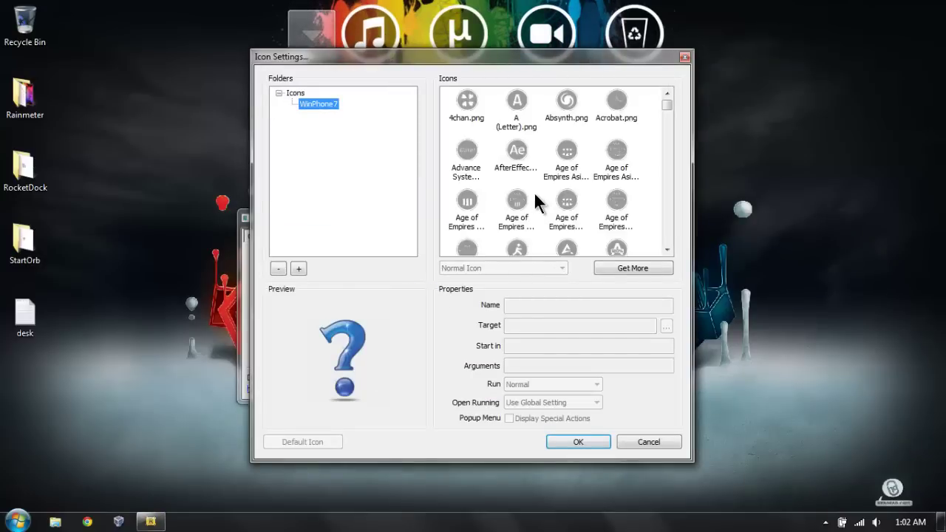
Step: Give the stack the WinPhone7 'Microsoft office.png' icon and save the Stacks Docklet settings
{"action": "left_click", "coordinate": [508, 171]}
{"action": "key", "text": "m"}
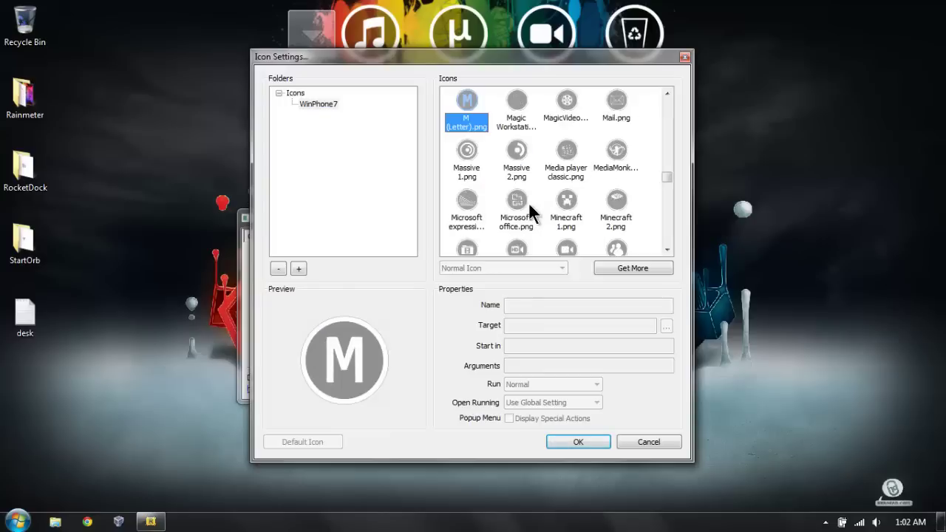
{"action": "left_click", "coordinate": [514, 203]}
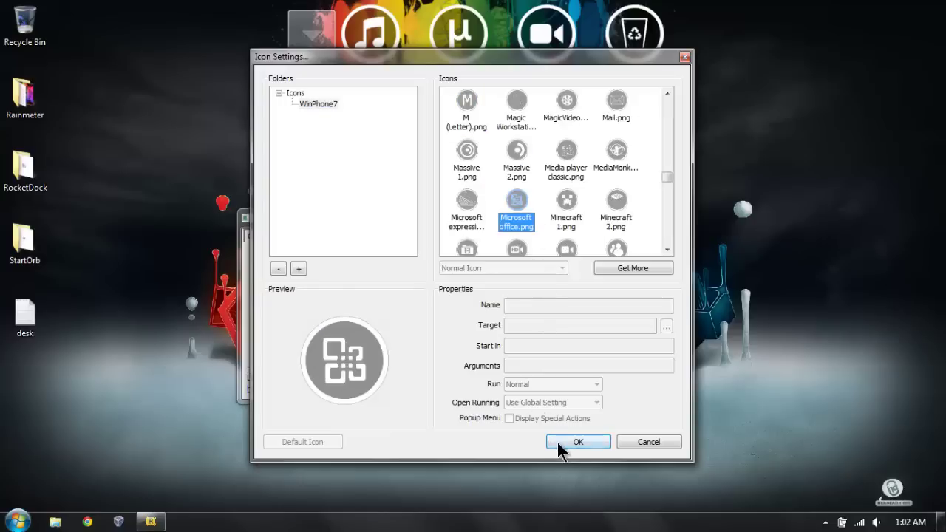
{"action": "left_click", "coordinate": [577, 442]}
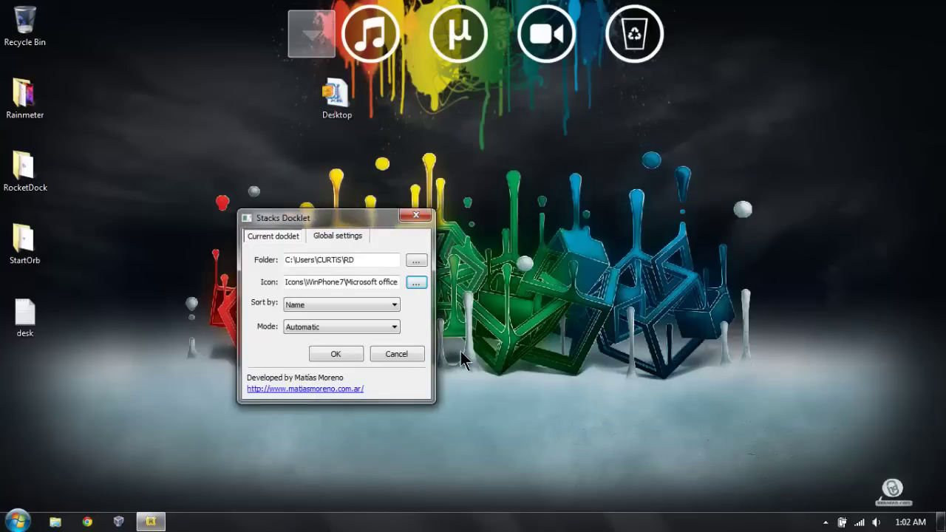
{"action": "left_click", "coordinate": [352, 354]}
Step: Check the Office stack's contents, then add a separator to the dock
{"action": "left_click", "coordinate": [310, 37]}
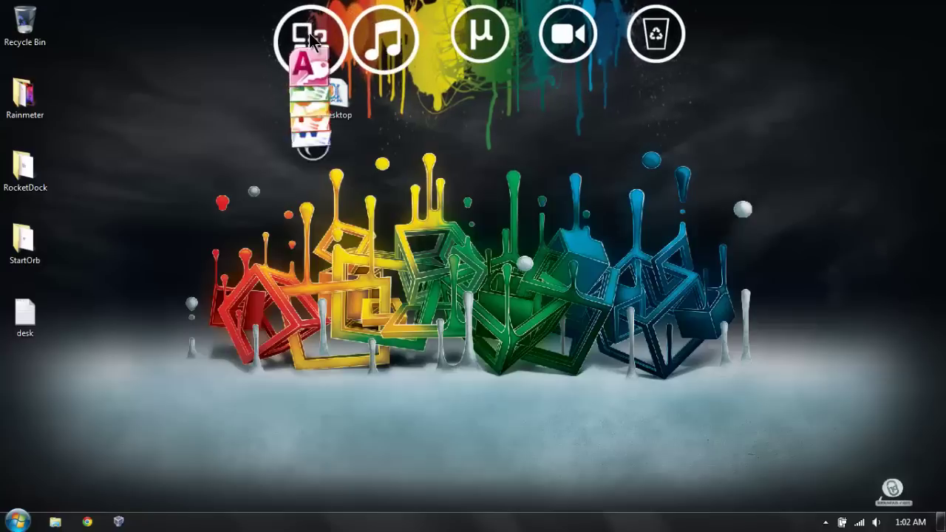
{"action": "left_click", "coordinate": [310, 37]}
{"action": "left_click", "coordinate": [311, 38]}
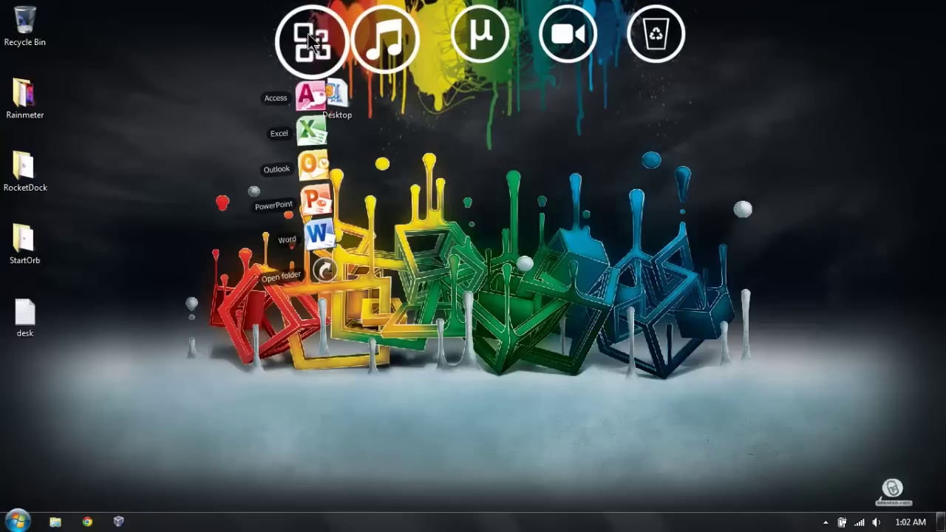
{"action": "left_click", "coordinate": [310, 41]}
{"action": "right_click", "coordinate": [337, 33]}
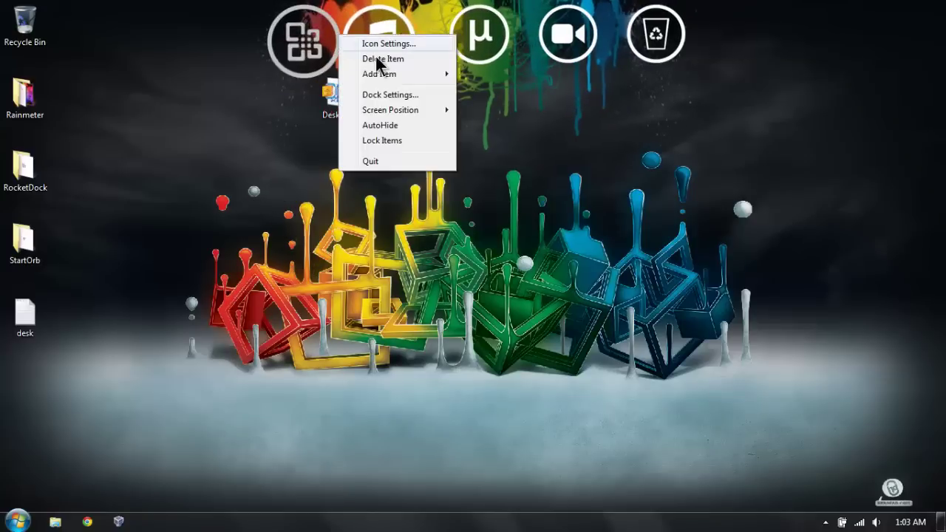
{"action": "mouse_move", "coordinate": [403, 74]}
{"action": "left_click", "coordinate": [512, 128]}
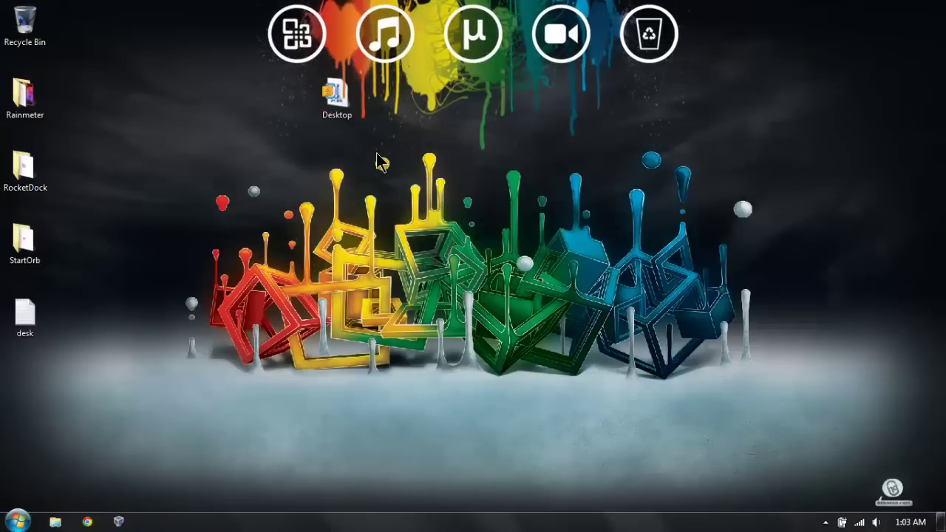
{"action": "right_click", "coordinate": [345, 37]}
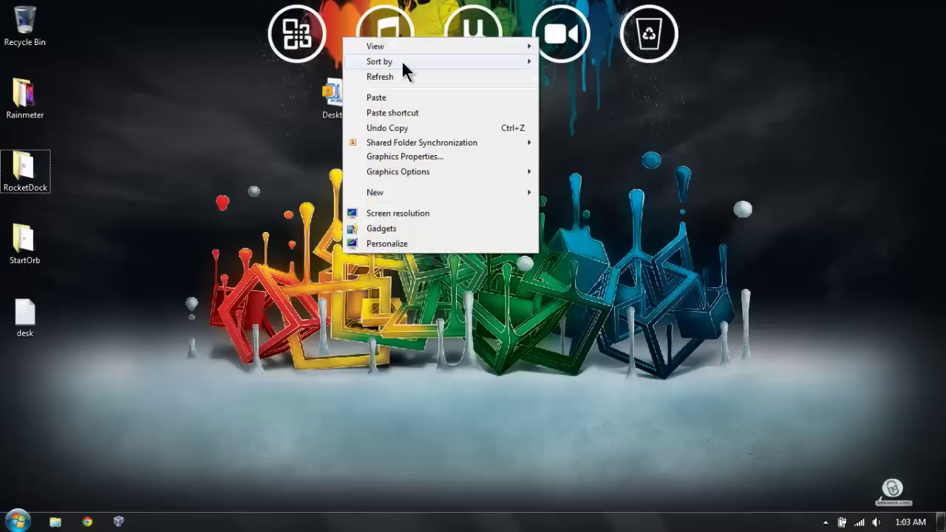
{"action": "left_click", "coordinate": [304, 114]}
Step: Add another Stack Docklet item to the dock
{"action": "right_click", "coordinate": [344, 15]}
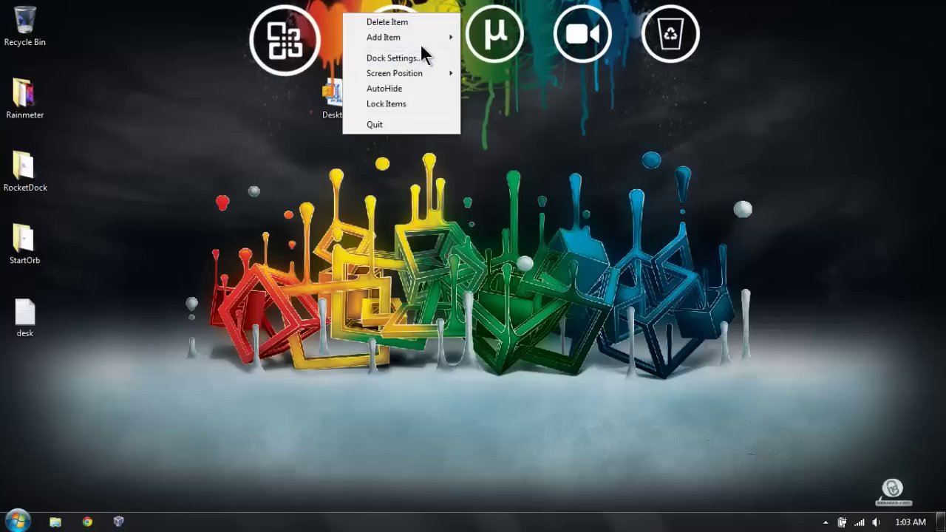
{"action": "mouse_move", "coordinate": [423, 40]}
{"action": "left_click", "coordinate": [543, 169]}
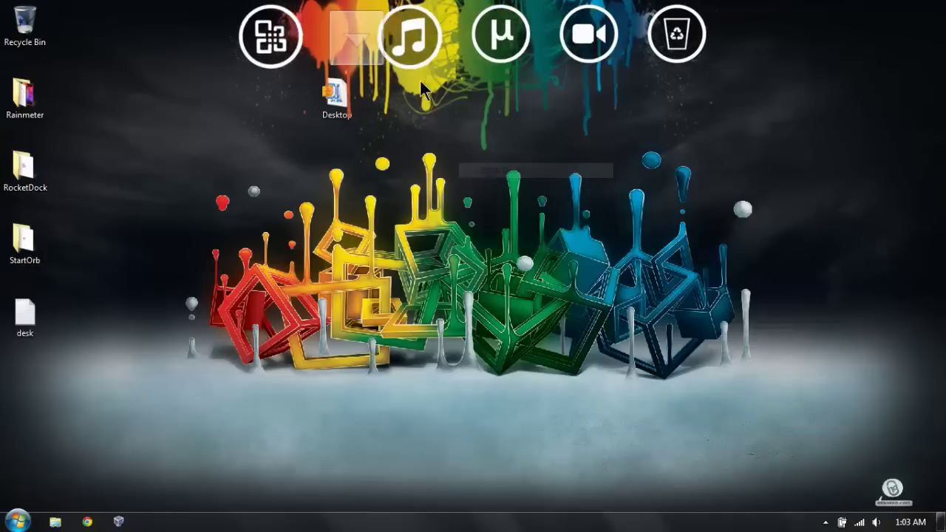
Step: Add a separator to the RocketDock dock
{"action": "right_click", "coordinate": [384, 37]}
{"action": "mouse_move", "coordinate": [464, 78]}
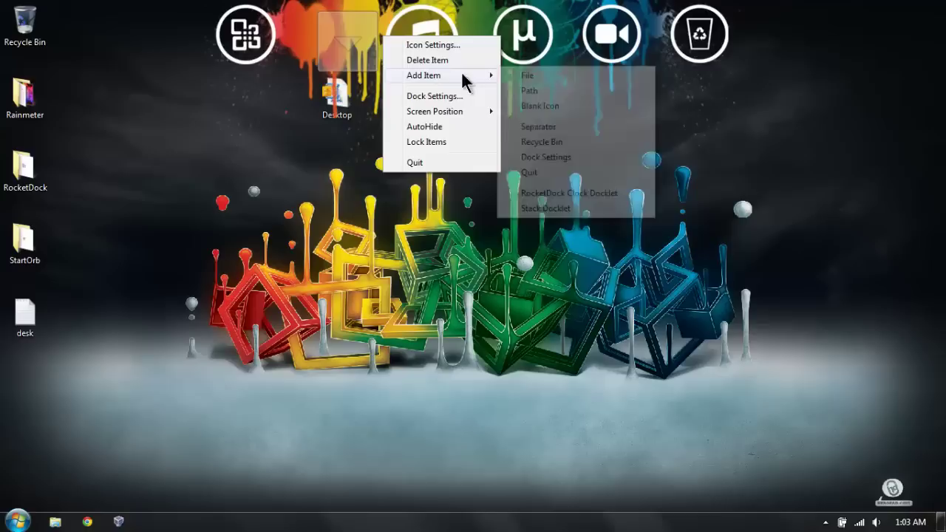
{"action": "left_click", "coordinate": [545, 132]}
Step: Point the new stack's folder to E:\Documents
{"action": "right_click", "coordinate": [330, 21]}
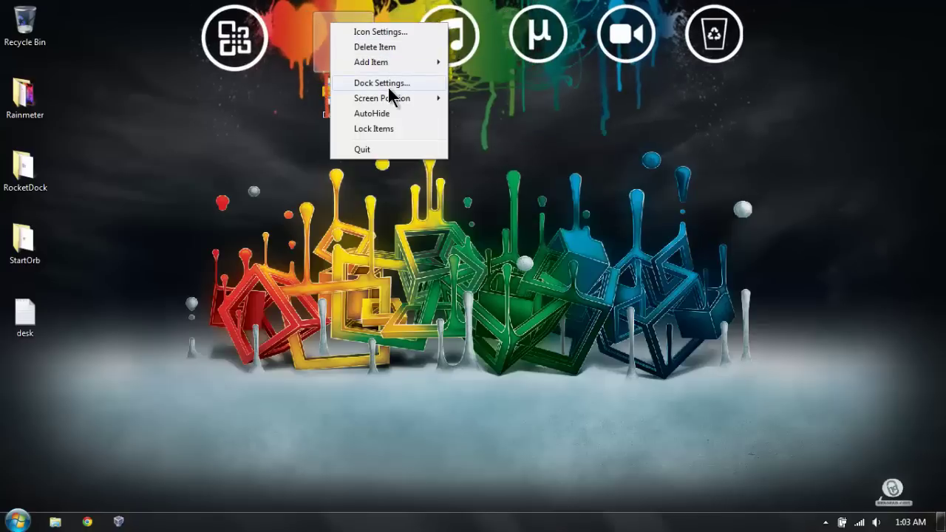
{"action": "left_click", "coordinate": [387, 33]}
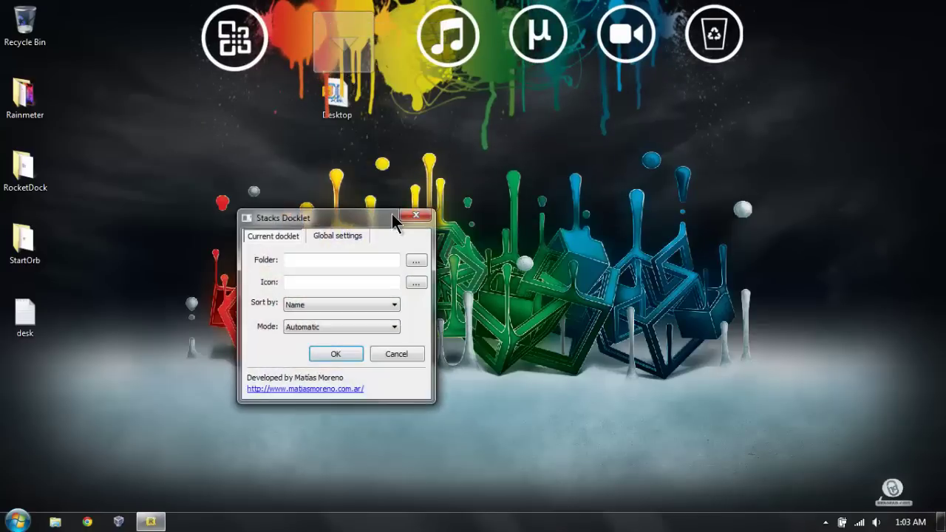
{"action": "left_click", "coordinate": [416, 260]}
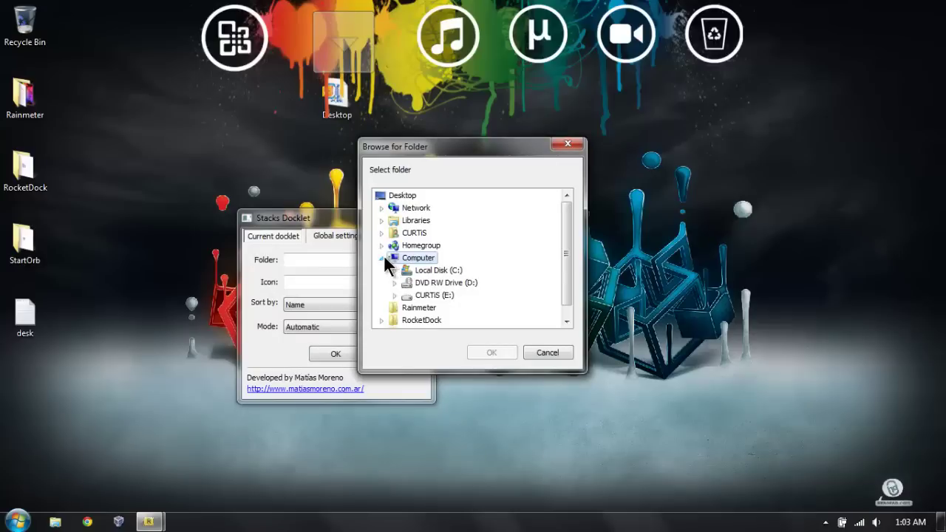
{"action": "left_click", "coordinate": [382, 256]}
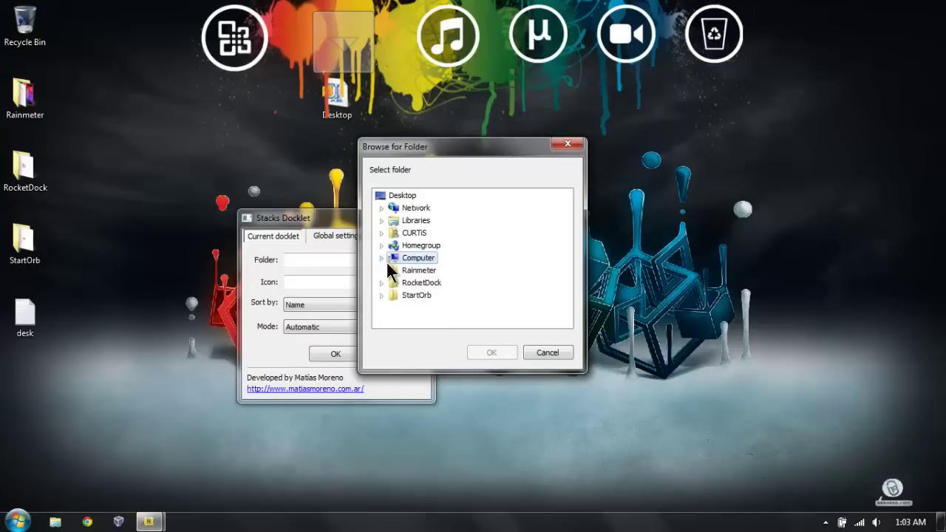
{"action": "left_click", "coordinate": [382, 257]}
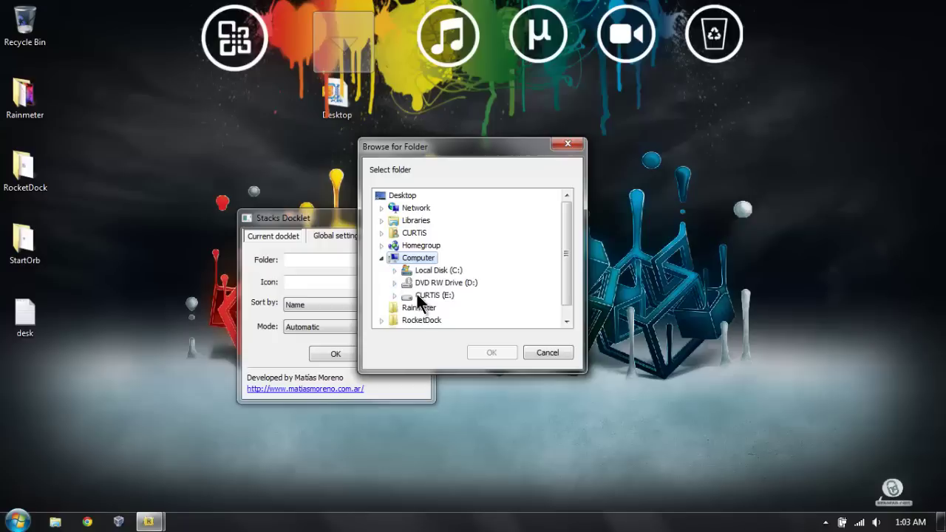
{"action": "left_click", "coordinate": [393, 295]}
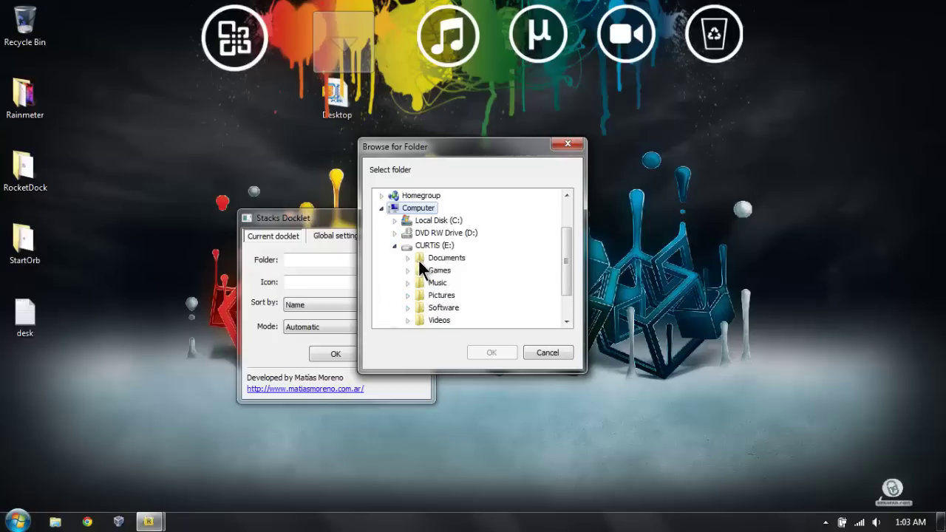
{"action": "left_click", "coordinate": [417, 259]}
{"action": "left_click", "coordinate": [488, 350]}
Step: Give the stack the WinPhone7 Documents.png icon and save its settings
{"action": "left_click", "coordinate": [414, 282]}
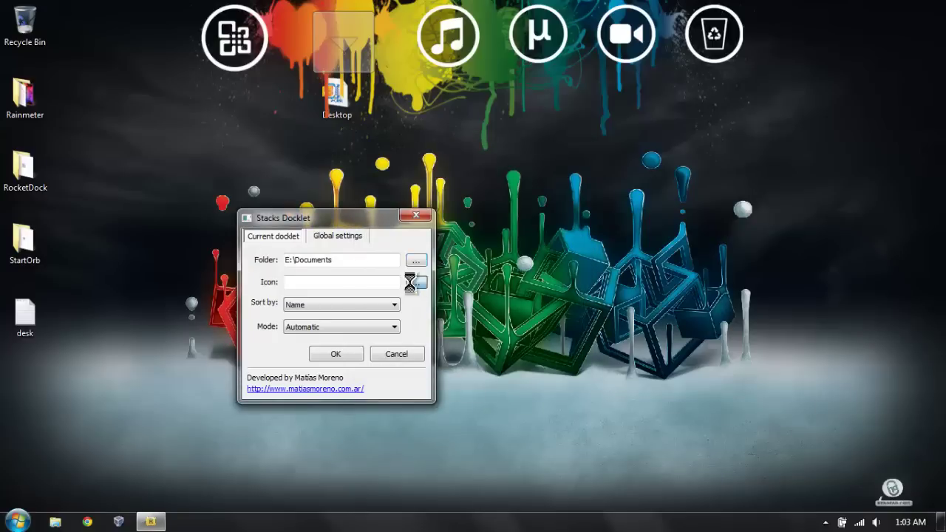
{"action": "left_click", "coordinate": [280, 91]}
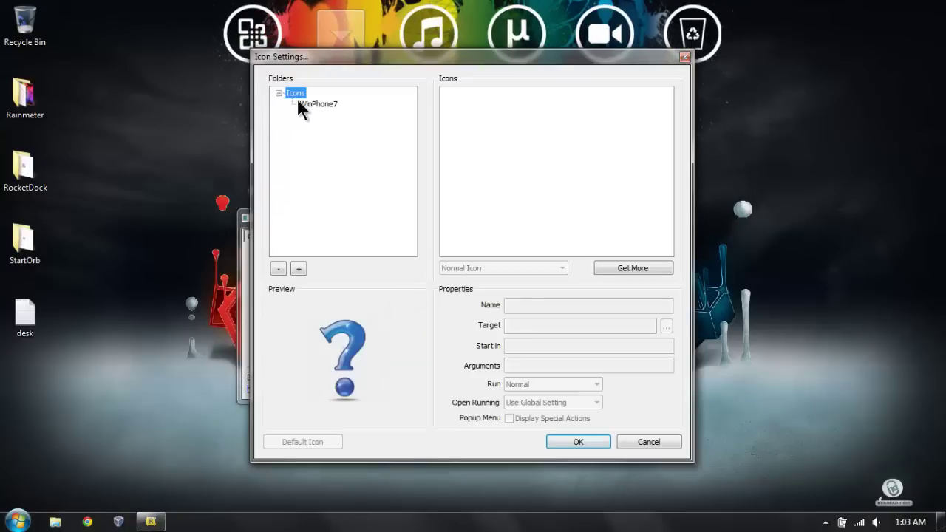
{"action": "left_click", "coordinate": [316, 104]}
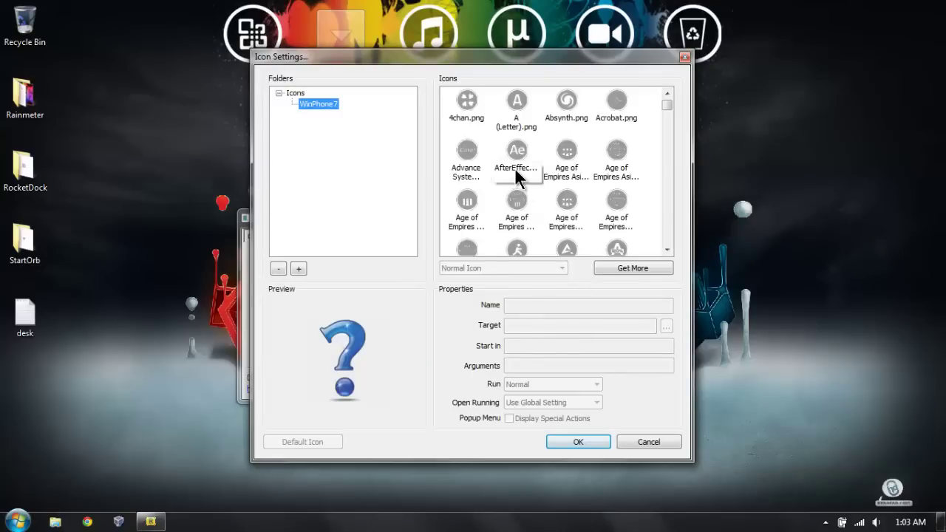
{"action": "left_click", "coordinate": [515, 168]}
{"action": "key", "text": "d"}
{"action": "left_click", "coordinate": [572, 199]}
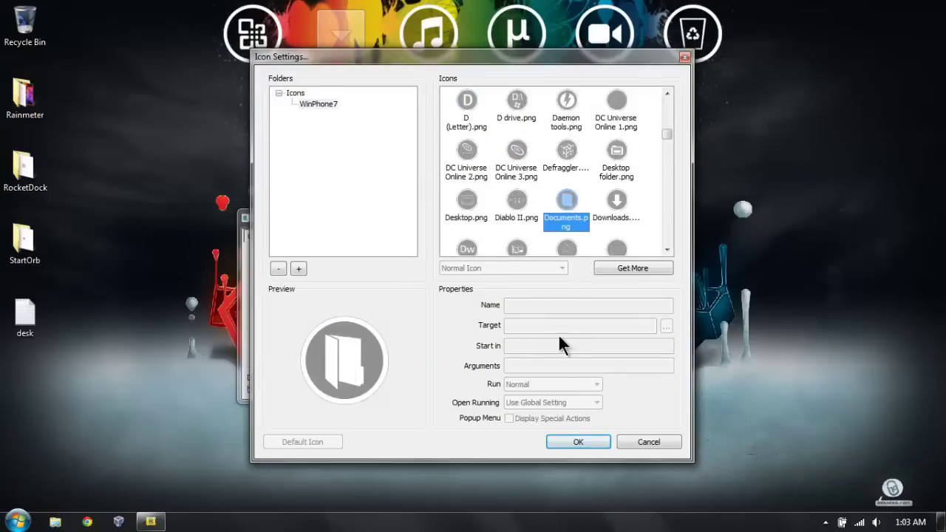
{"action": "left_click", "coordinate": [566, 439]}
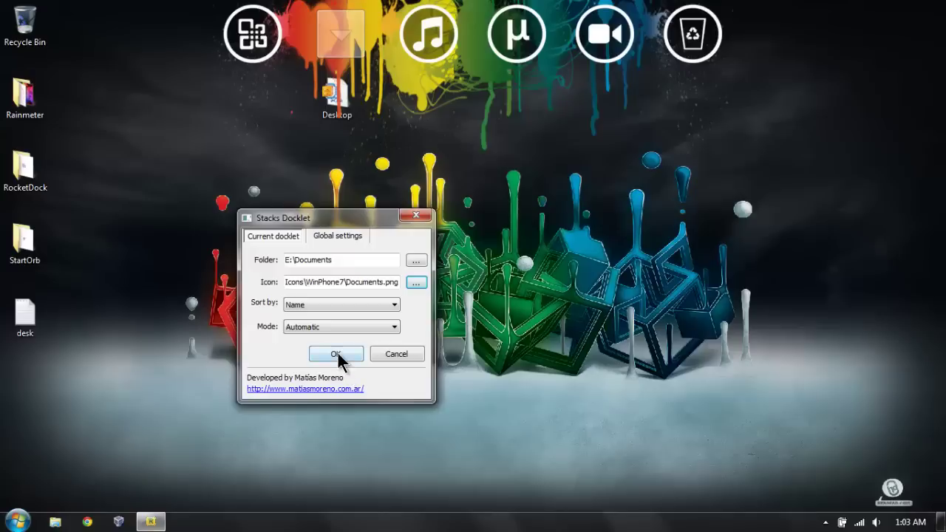
{"action": "left_click", "coordinate": [336, 355]}
Step: Set the Documents stack's display mode to Grid
{"action": "right_click", "coordinate": [334, 43]}
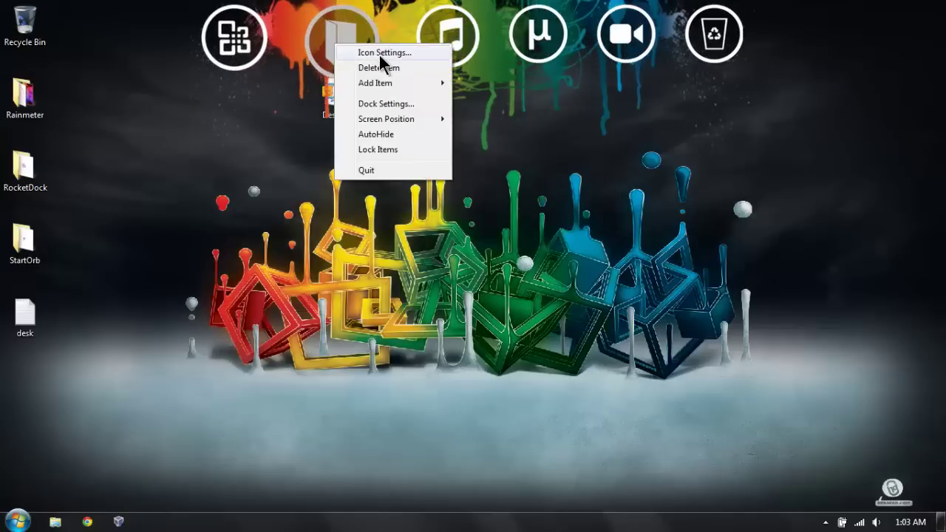
{"action": "left_click", "coordinate": [379, 56]}
{"action": "left_click", "coordinate": [358, 327]}
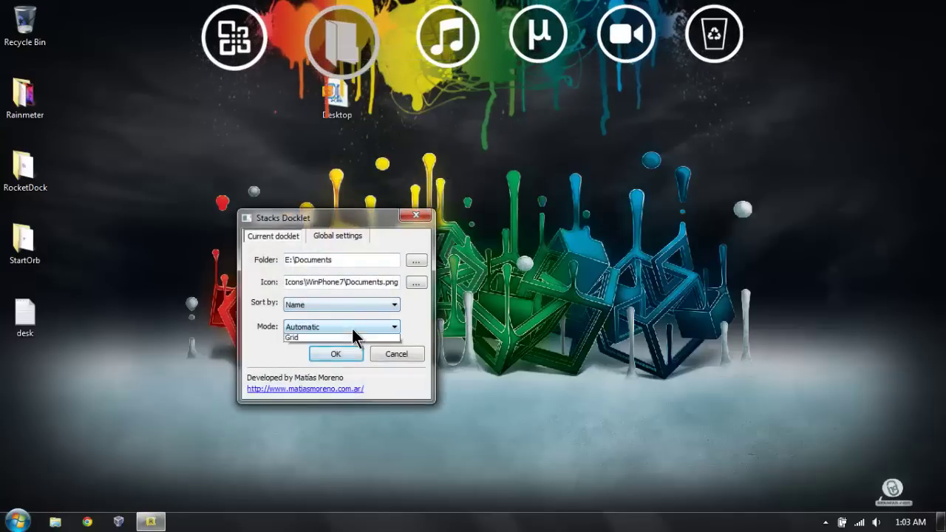
{"action": "left_click", "coordinate": [328, 355]}
{"action": "left_click", "coordinate": [340, 353]}
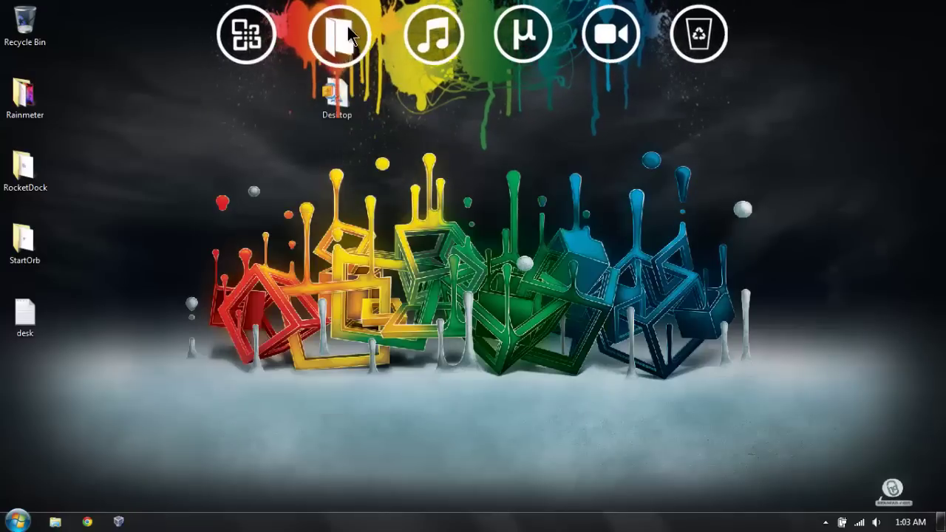
Step: Test the grid stack and move the Desktop shortcut beside the Recycle Bin
{"action": "left_click", "coordinate": [348, 37]}
{"action": "left_click", "coordinate": [330, 153]}
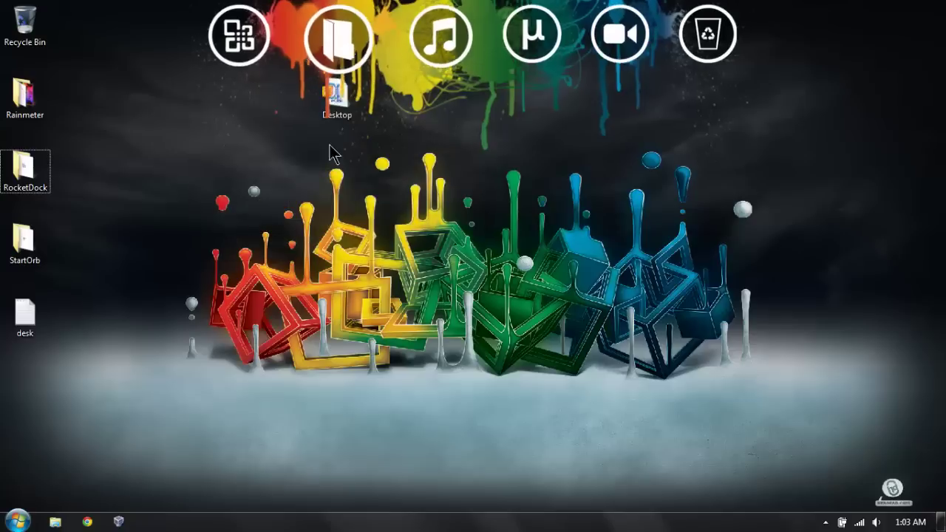
{"action": "left_click_drag", "start_coordinate": [331, 154], "coordinate": [77, 40]}
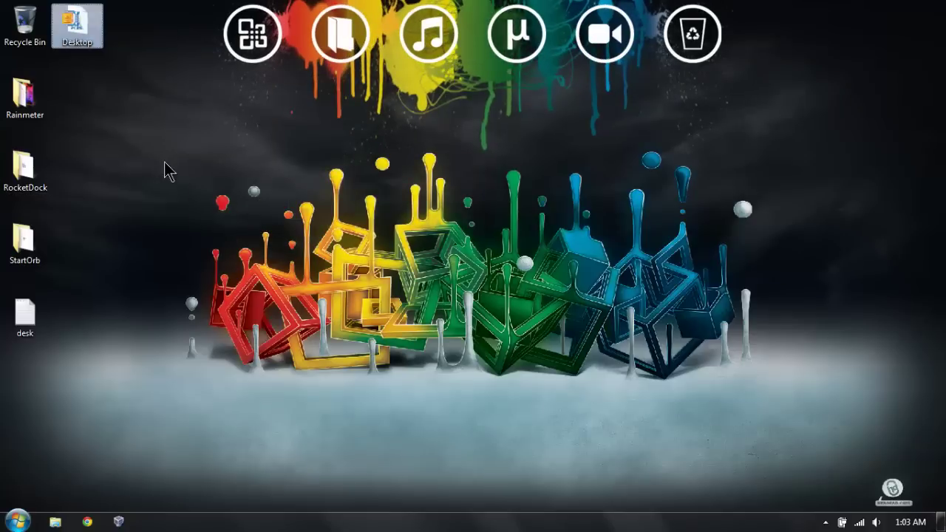
{"action": "left_click", "coordinate": [339, 11]}
{"action": "left_click", "coordinate": [293, 131]}
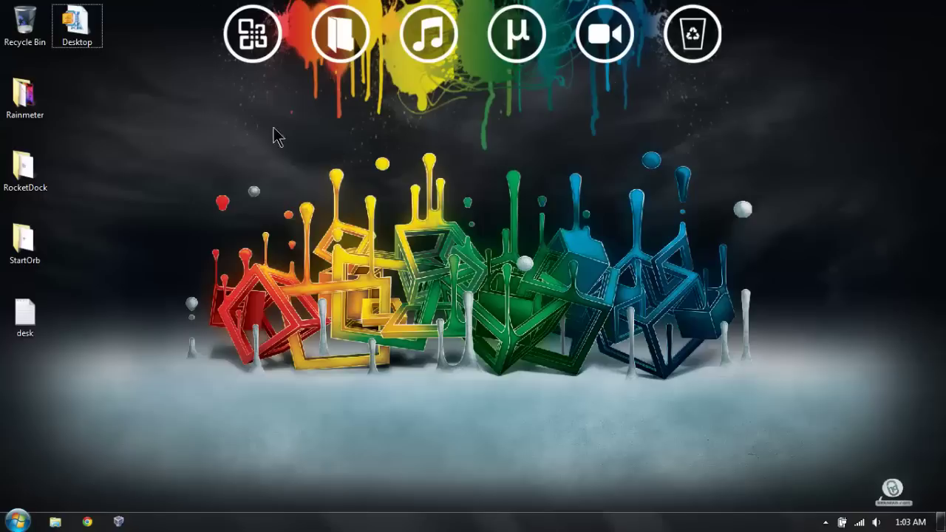
{"action": "right_click", "coordinate": [430, 32]}
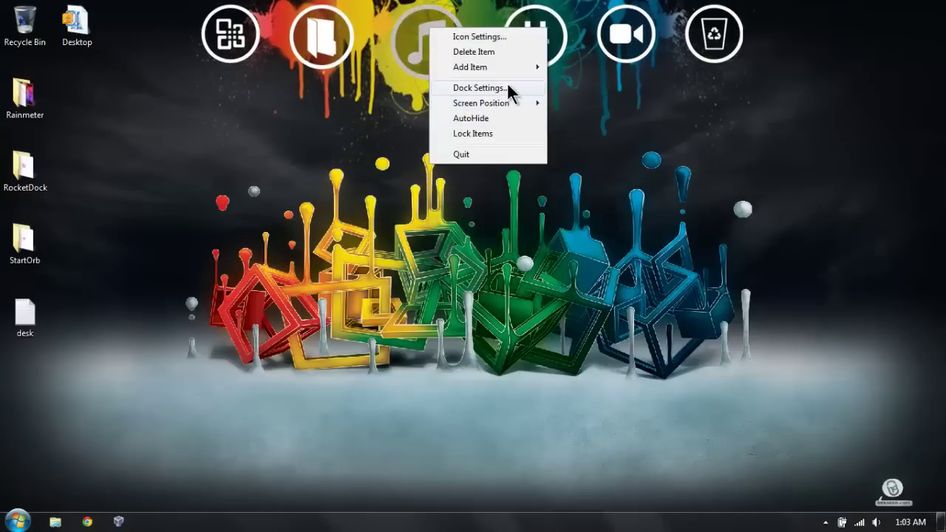
Step: Set the dock's edge offset to 16px and its icon size to 93px
{"action": "left_click", "coordinate": [497, 88]}
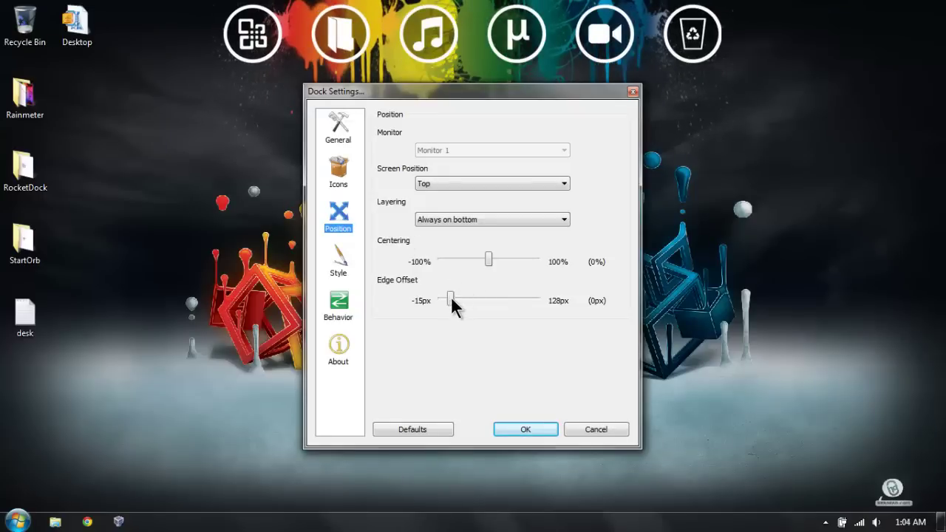
{"action": "mouse_move", "coordinate": [452, 300]}
{"action": "left_mouse_down"}
{"action": "mouse_move", "coordinate": [536, 306]}
{"action": "mouse_move", "coordinate": [463, 305]}
{"action": "left_mouse_up"}
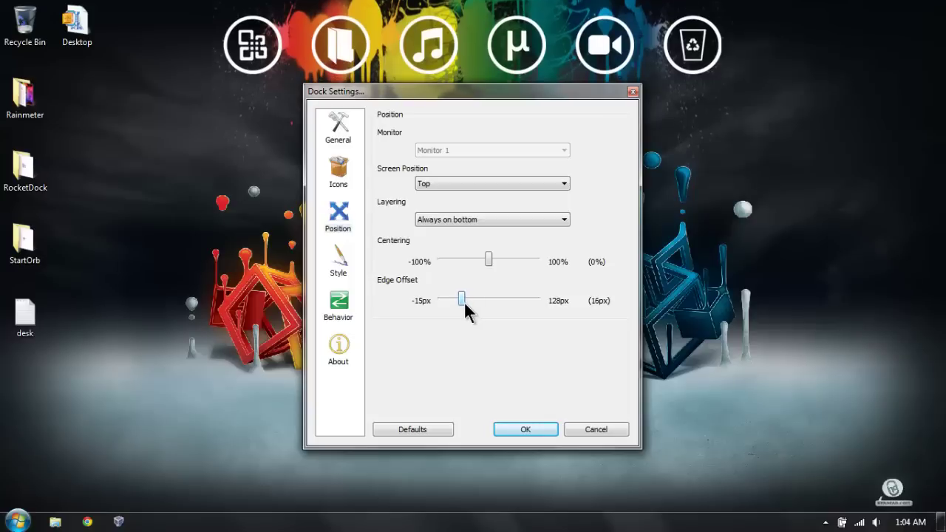
{"action": "left_click", "coordinate": [338, 174]}
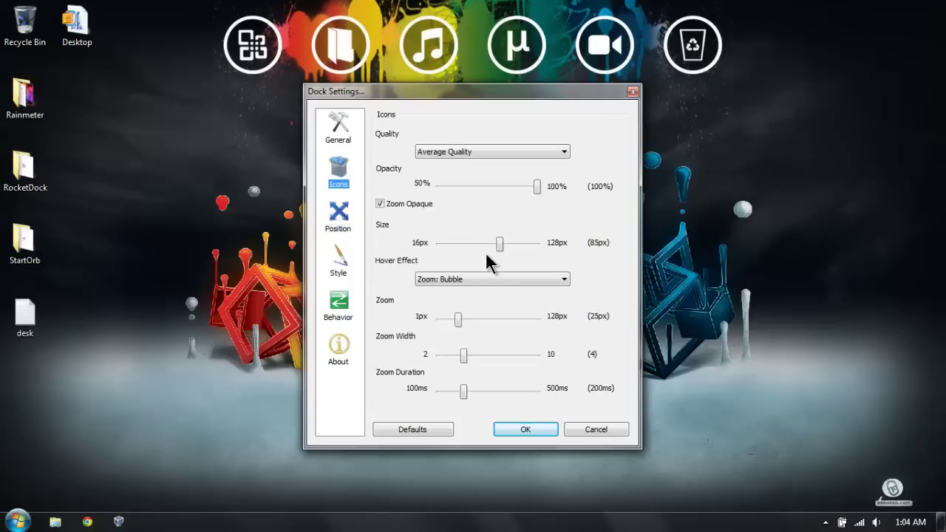
{"action": "left_click_drag", "start_coordinate": [496, 246], "coordinate": [507, 249]}
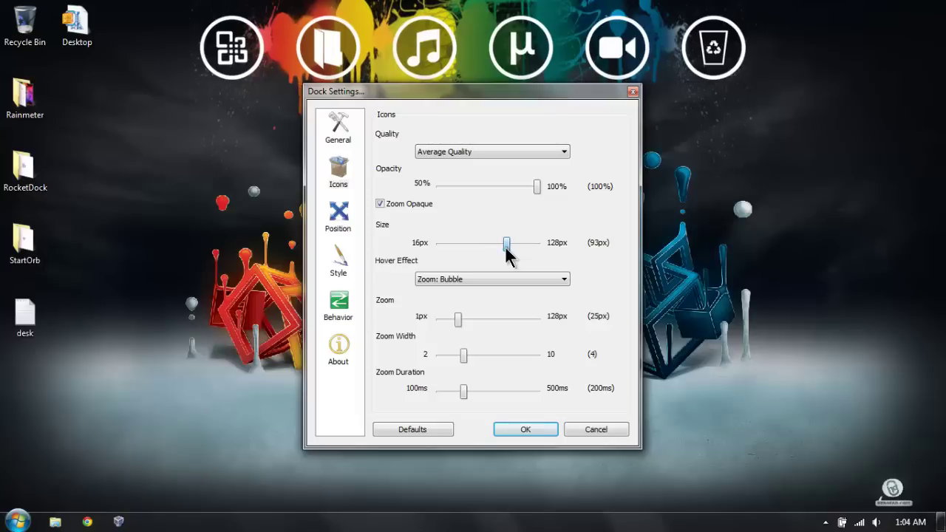
{"action": "left_click", "coordinate": [510, 429]}
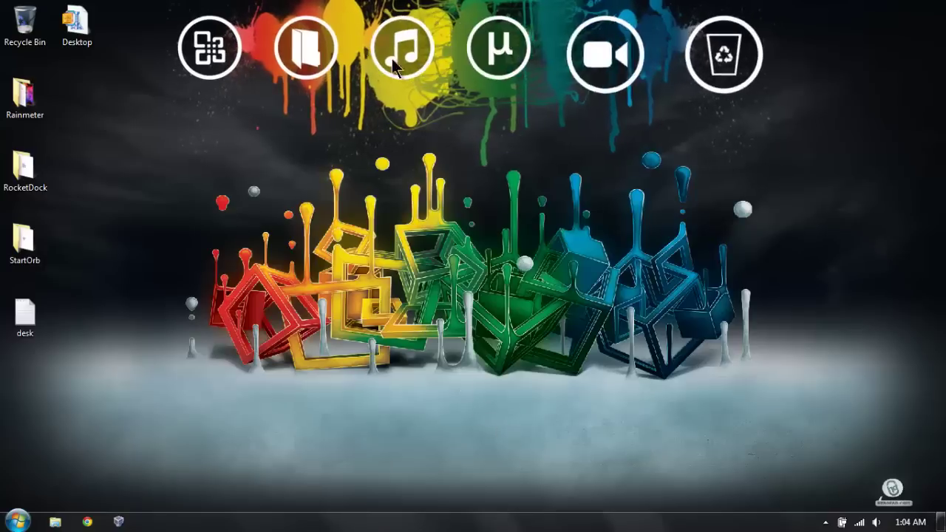
{"action": "left_click", "coordinate": [317, 73]}
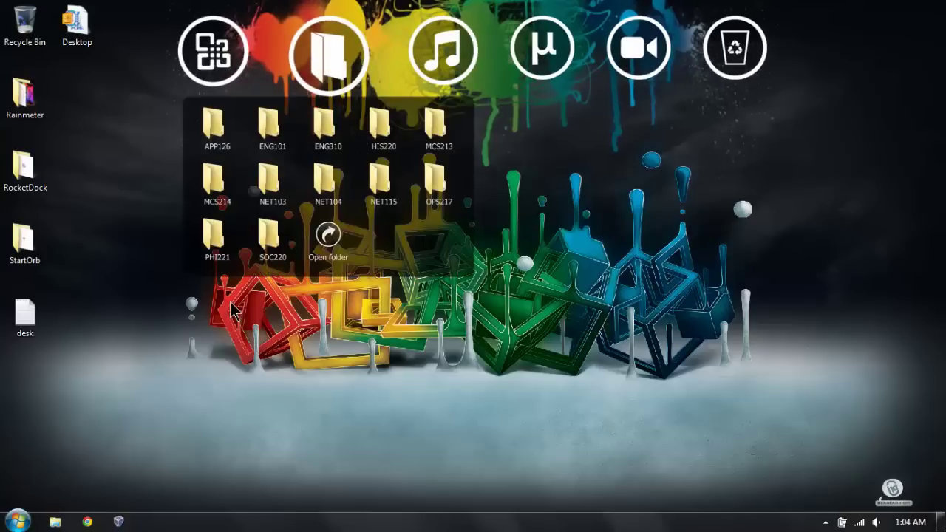
{"action": "left_click", "coordinate": [231, 52]}
{"action": "left_click", "coordinate": [342, 477]}
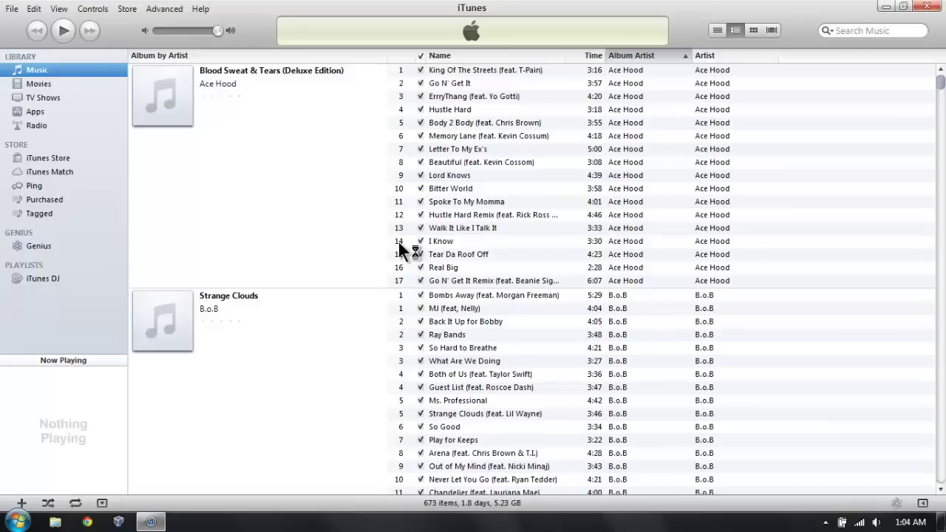
{"action": "left_click", "coordinate": [924, 7]}
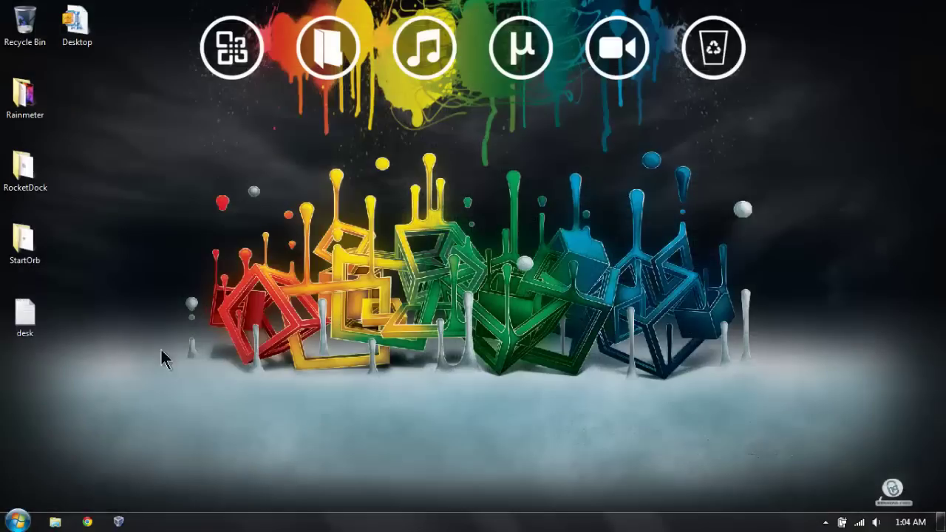
Step: Install Rainmeter-2.2 into the default C:\Program Files\Rainmeter folder and close the installer
{"action": "double_click", "coordinate": [15, 102]}
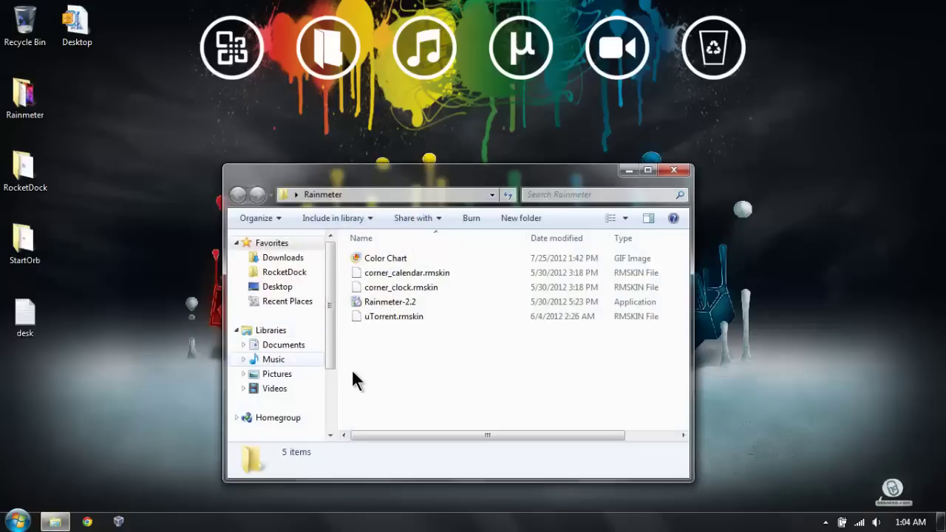
{"action": "double_click", "coordinate": [378, 297]}
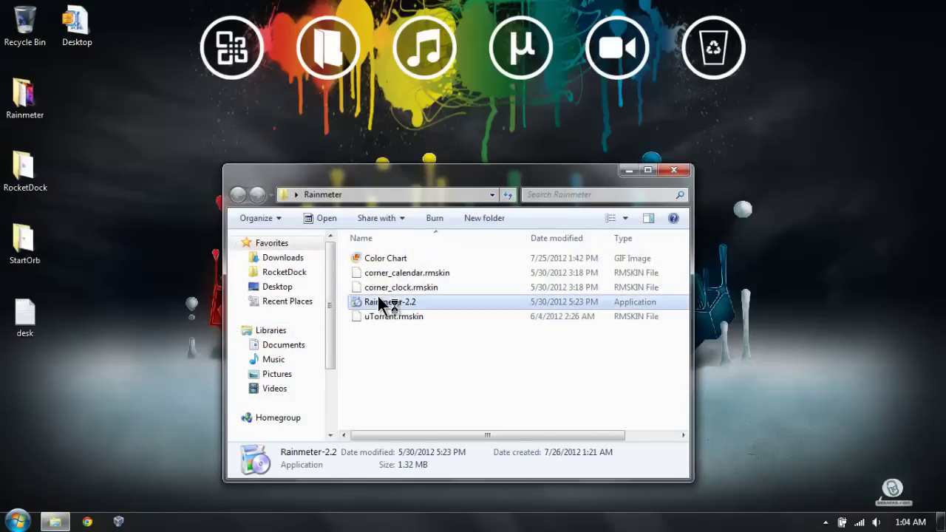
{"action": "left_click", "coordinate": [477, 293]}
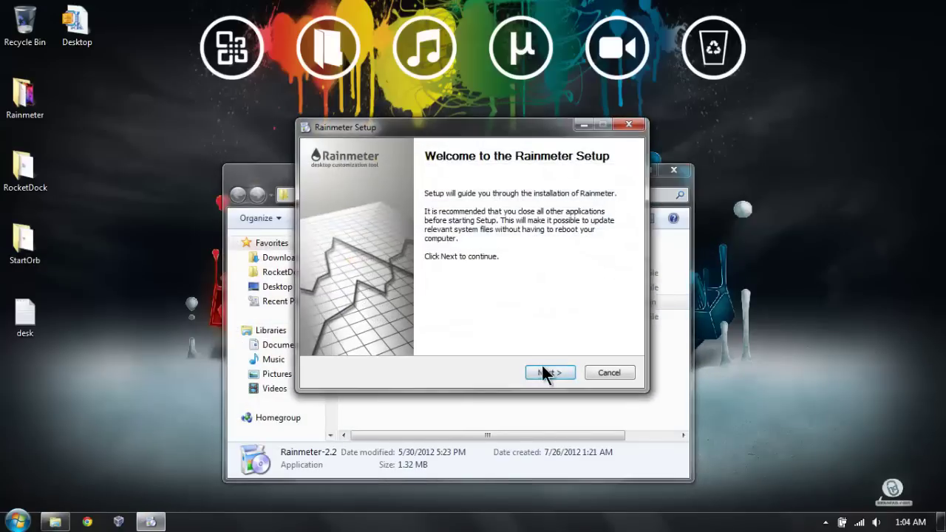
{"action": "left_click", "coordinate": [542, 372]}
{"action": "left_click", "coordinate": [537, 371]}
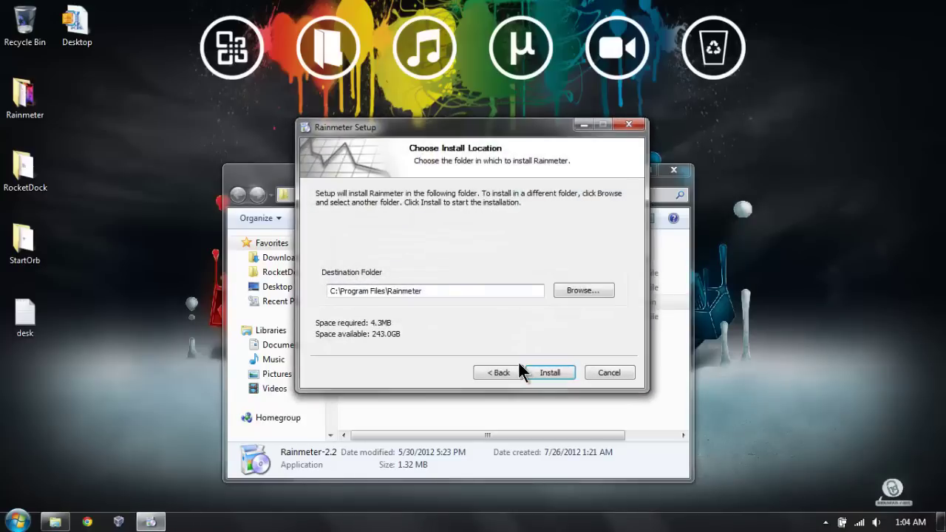
{"action": "left_click", "coordinate": [539, 366]}
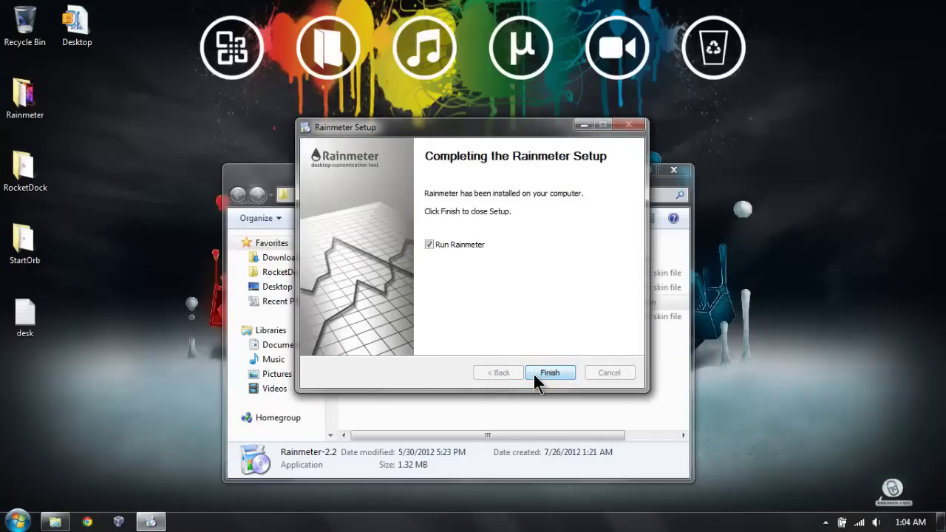
{"action": "left_click", "coordinate": [533, 372]}
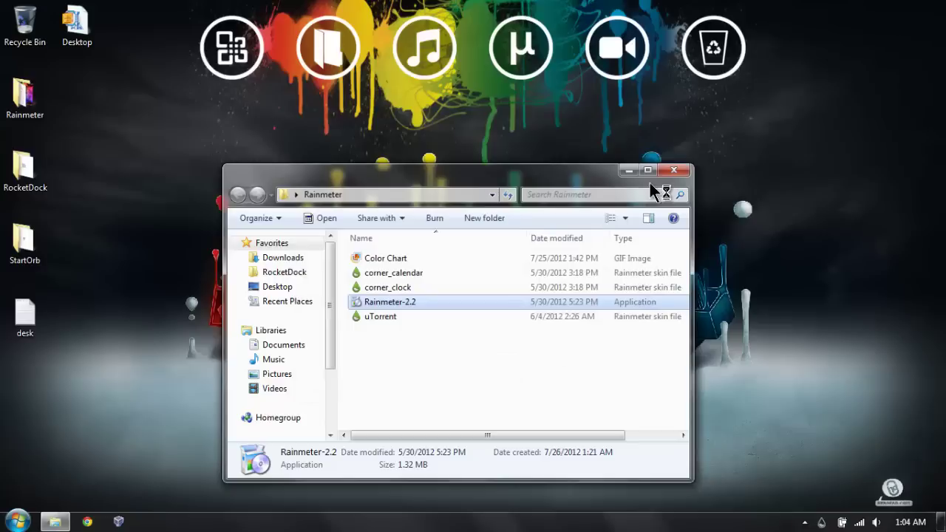
{"action": "left_click", "coordinate": [628, 173]}
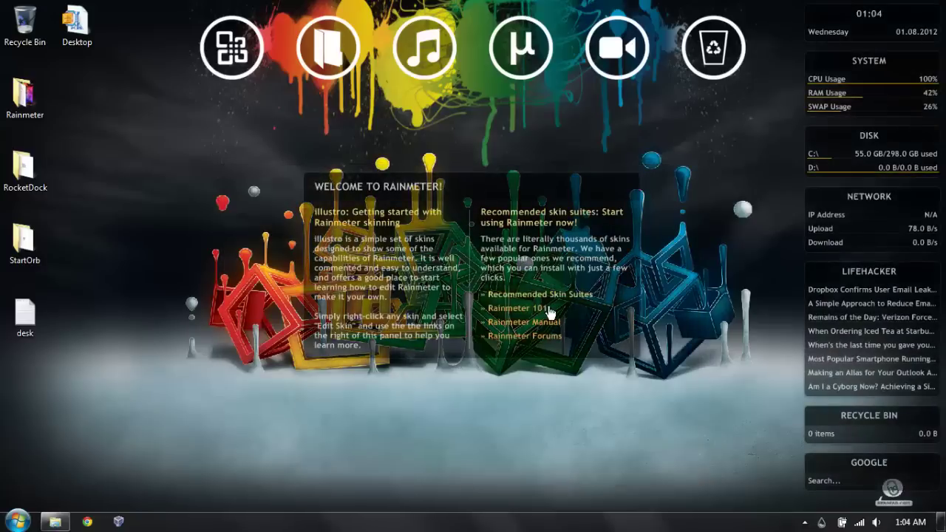
Step: Unload the illustro Welcome, Clock, System and Disk skins
{"action": "right_click", "coordinate": [476, 249]}
{"action": "left_click", "coordinate": [526, 403]}
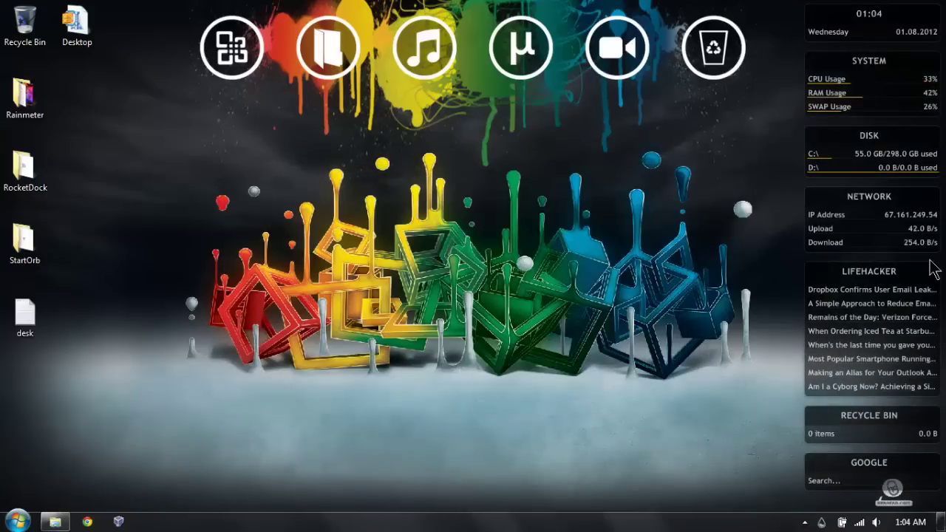
{"action": "right_click", "coordinate": [842, 32]}
{"action": "left_click", "coordinate": [869, 181]}
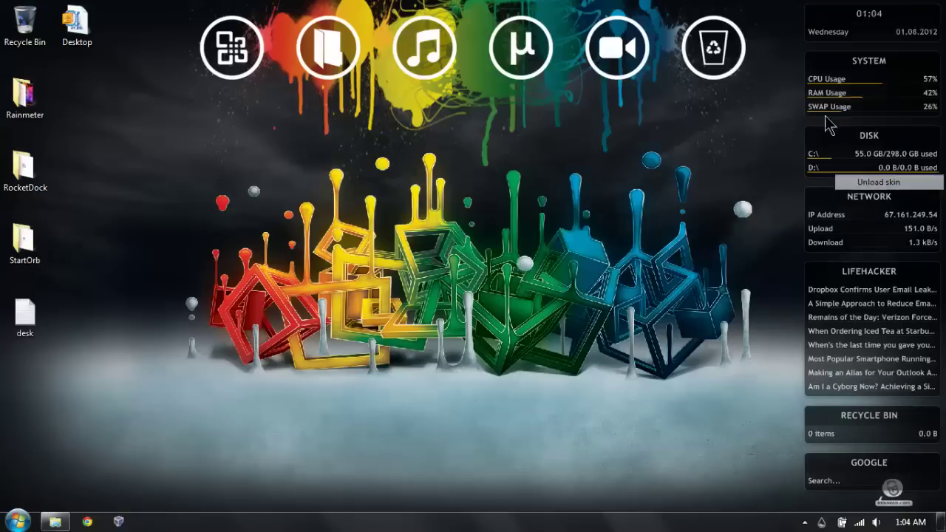
{"action": "right_click", "coordinate": [815, 88]}
{"action": "left_click", "coordinate": [869, 246]}
{"action": "right_click", "coordinate": [837, 138]}
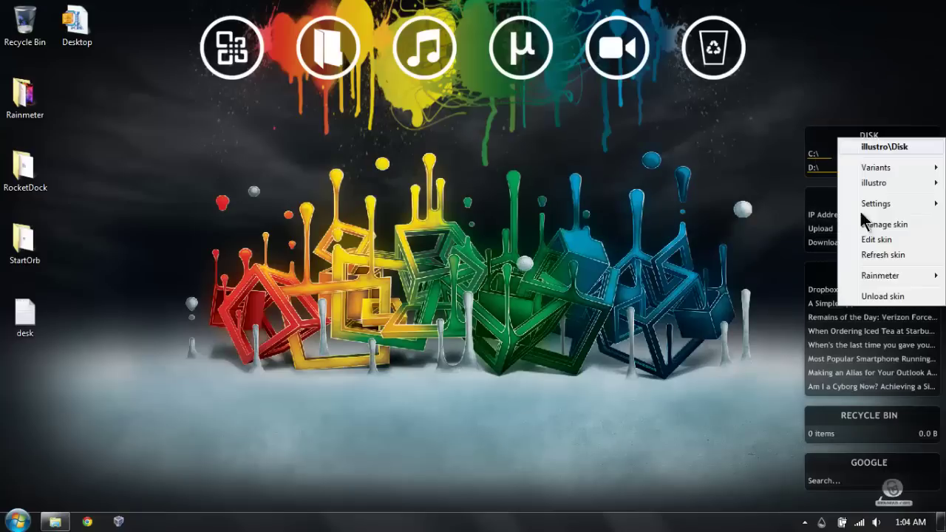
{"action": "left_click", "coordinate": [861, 296]}
Step: Unload the illustro Network, Lifehacker feeds, Recycle Bin and Google search skins
{"action": "right_click", "coordinate": [871, 207]}
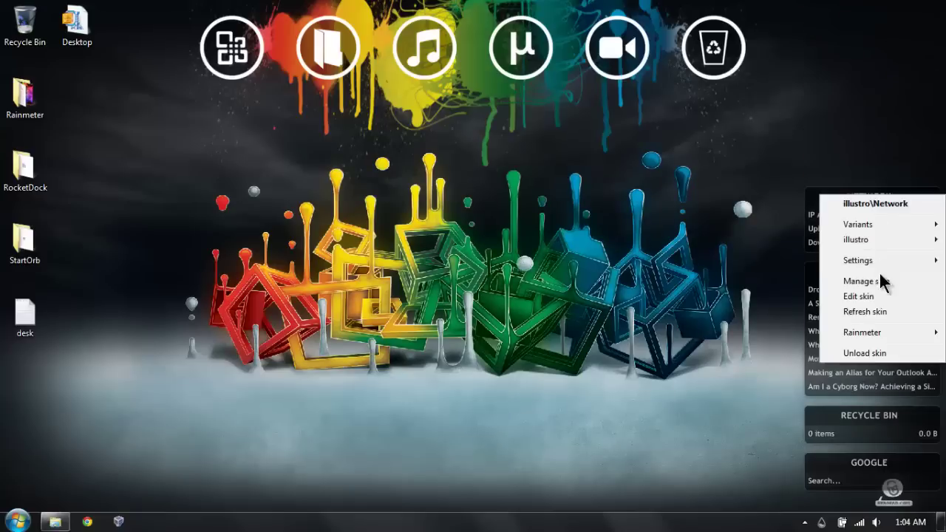
{"action": "left_click", "coordinate": [880, 352]}
{"action": "right_click", "coordinate": [876, 333]}
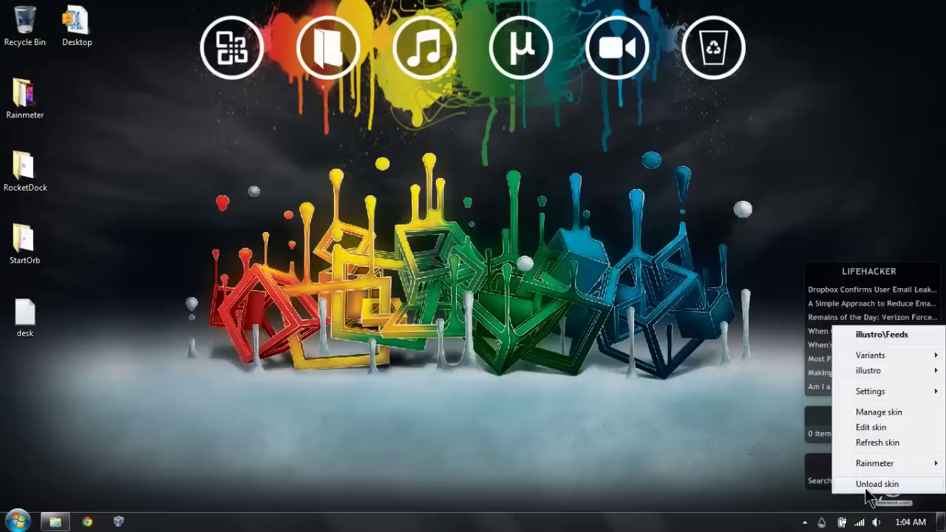
{"action": "left_click", "coordinate": [855, 481]}
{"action": "right_click", "coordinate": [859, 432]}
{"action": "left_click", "coordinate": [864, 416]}
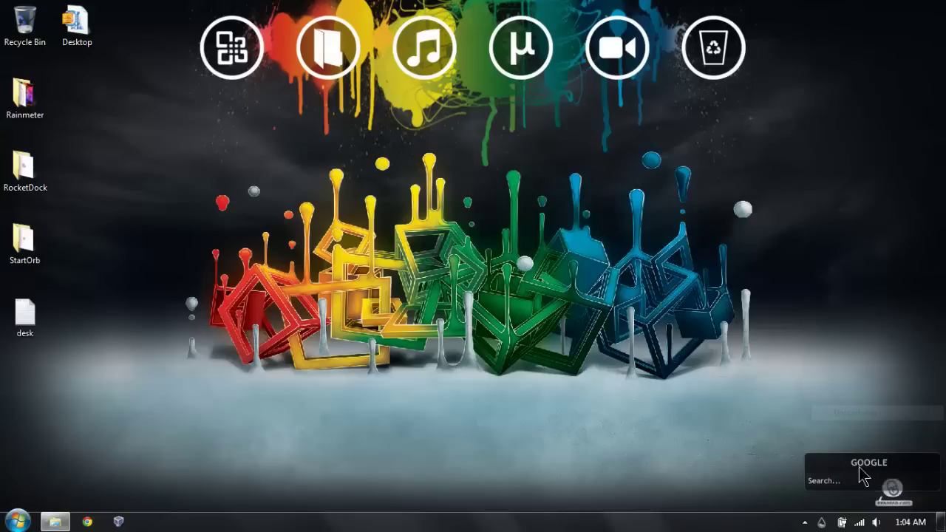
{"action": "right_click", "coordinate": [858, 475]}
{"action": "left_click", "coordinate": [856, 460]}
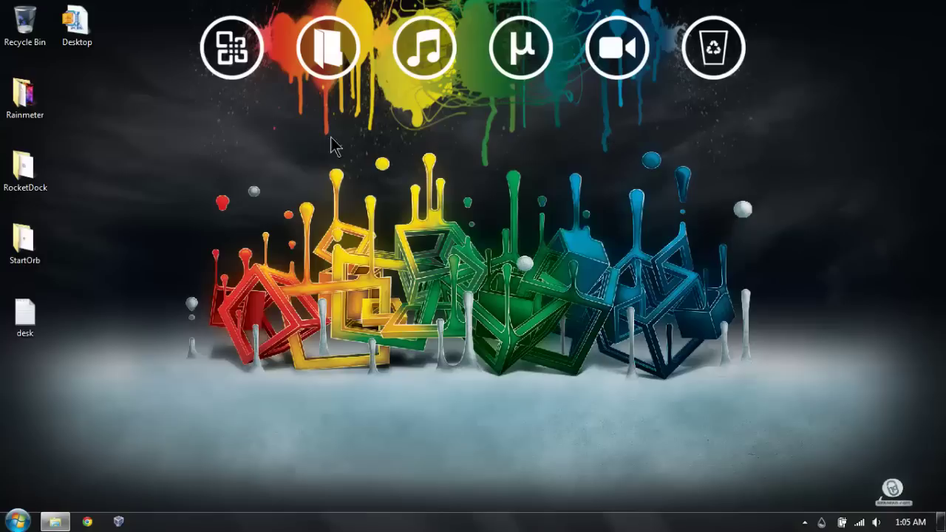
Step: Install the Corner Calendar skin and move it to the bottom-left corner
{"action": "double_click", "coordinate": [24, 94]}
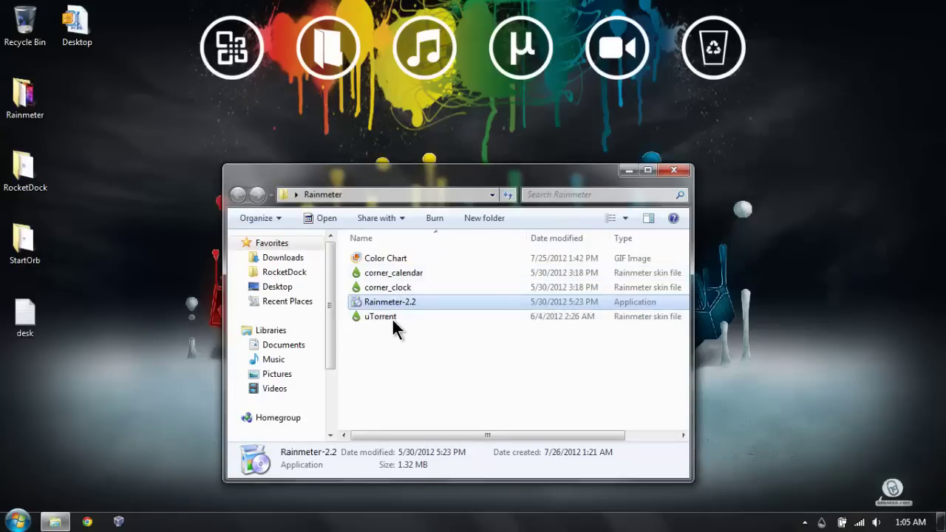
{"action": "double_click", "coordinate": [393, 273]}
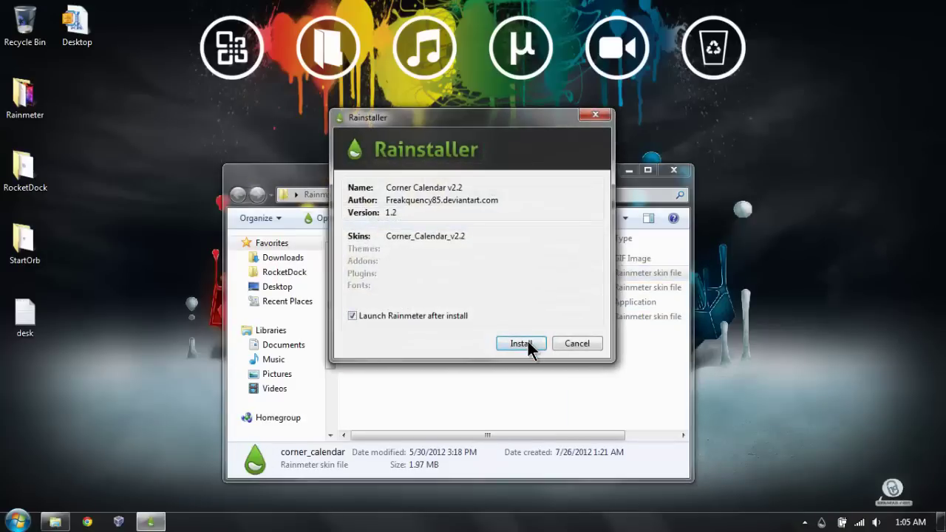
{"action": "left_click", "coordinate": [526, 341]}
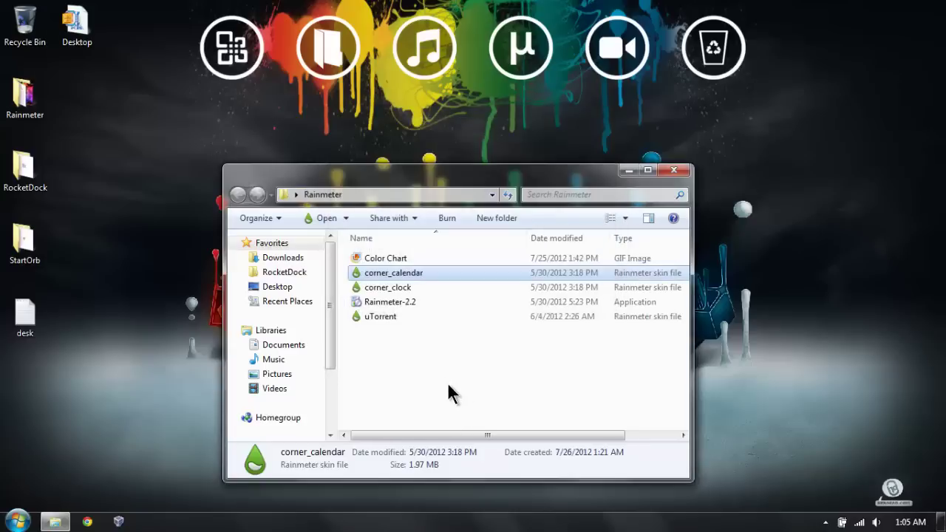
{"action": "left_click_drag", "start_coordinate": [94, 61], "coordinate": [88, 414]}
{"action": "left_click", "coordinate": [371, 289]}
Step: Install the C-clock skin and place it bottom-left over the calendar
{"action": "double_click", "coordinate": [371, 289]}
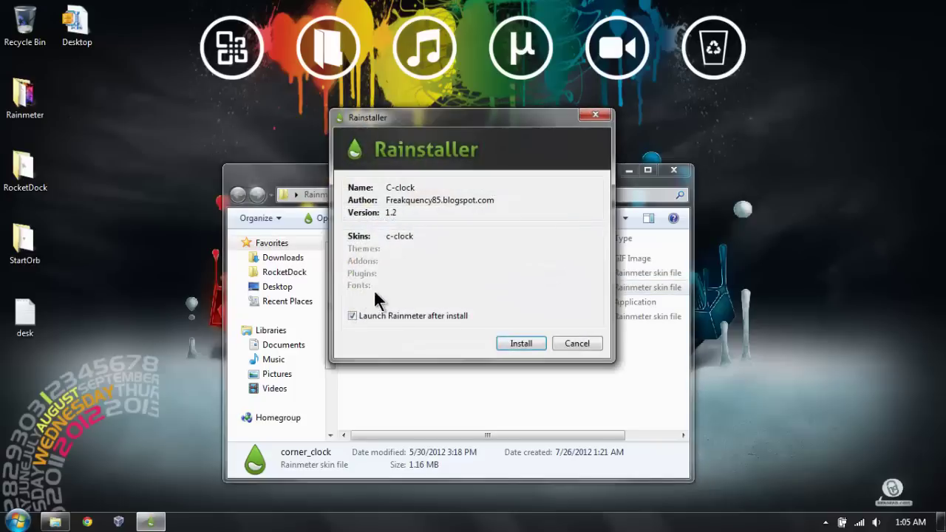
{"action": "left_click", "coordinate": [517, 344]}
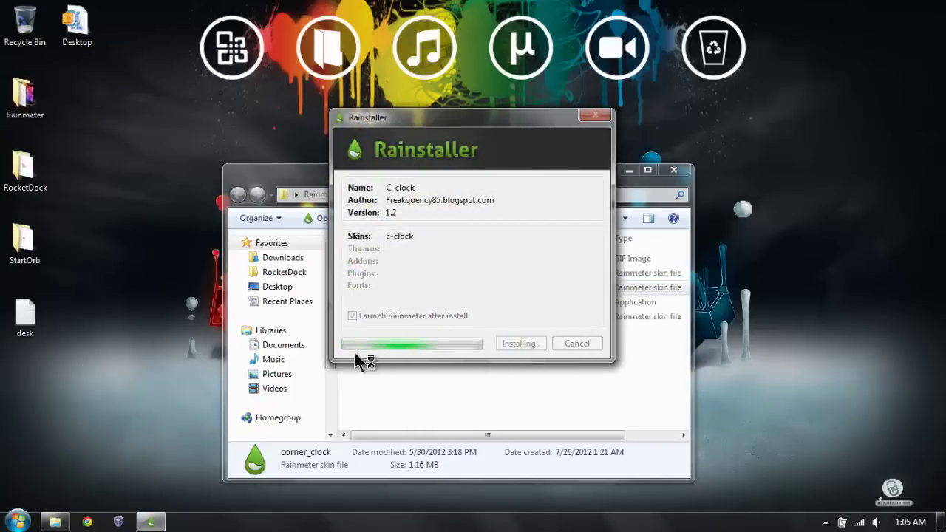
{"action": "left_click", "coordinate": [78, 70]}
{"action": "left_click_drag", "start_coordinate": [87, 72], "coordinate": [162, 421]}
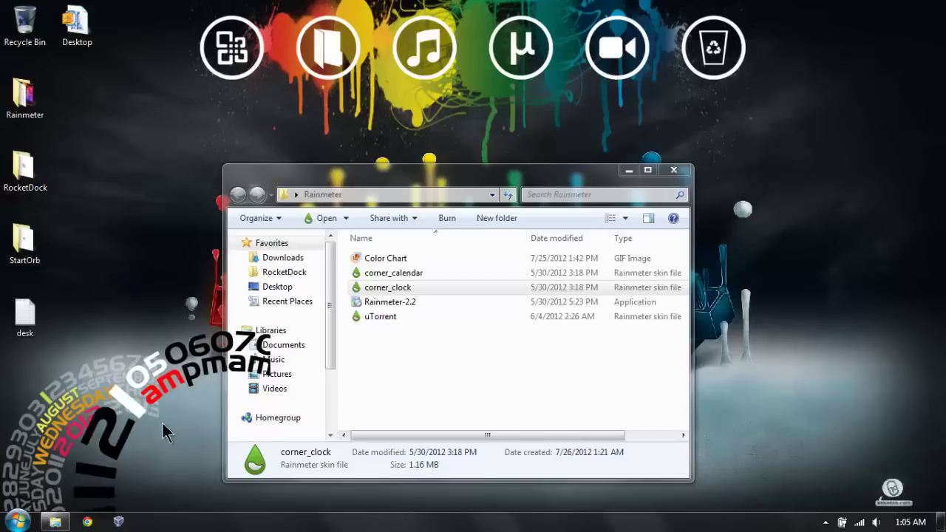
Step: Install the LuaTorrent3.1 skin and move the µTorrent bar to the lower right
{"action": "double_click", "coordinate": [380, 317]}
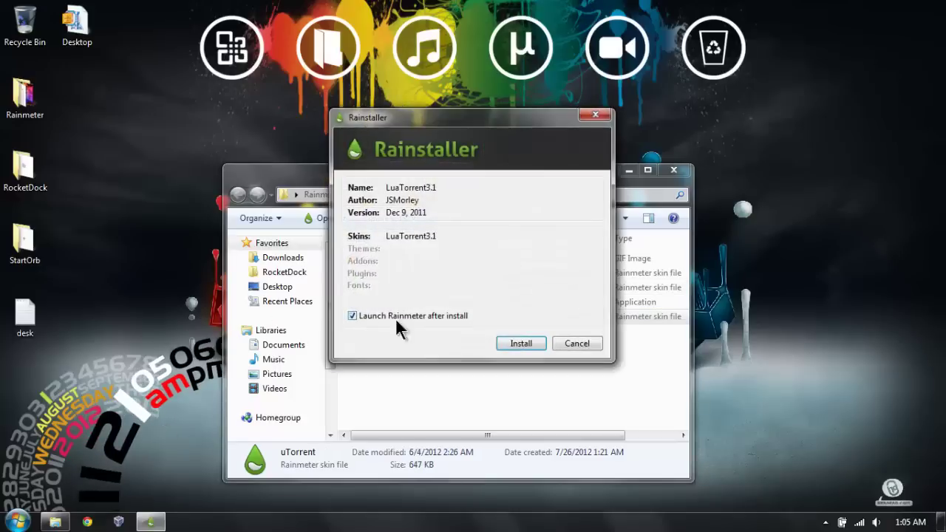
{"action": "left_click", "coordinate": [521, 343]}
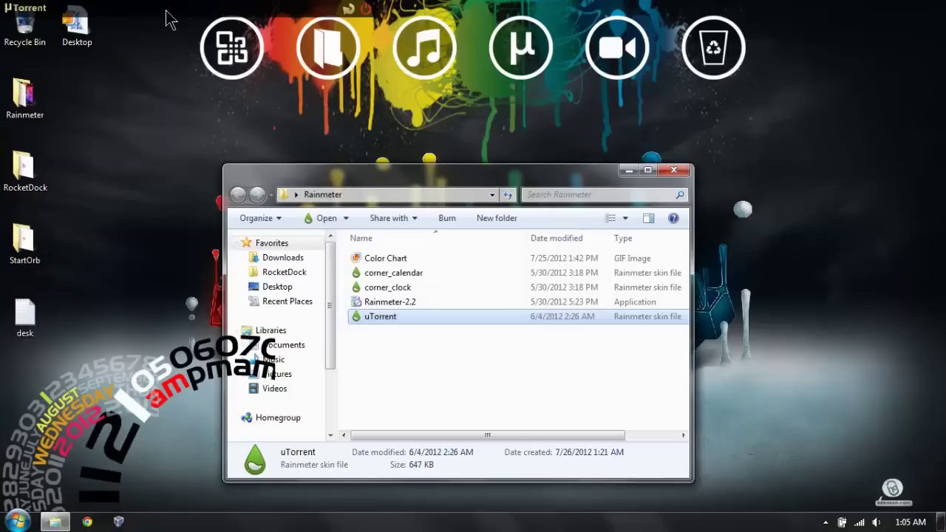
{"action": "left_click_drag", "start_coordinate": [167, 11], "coordinate": [744, 437]}
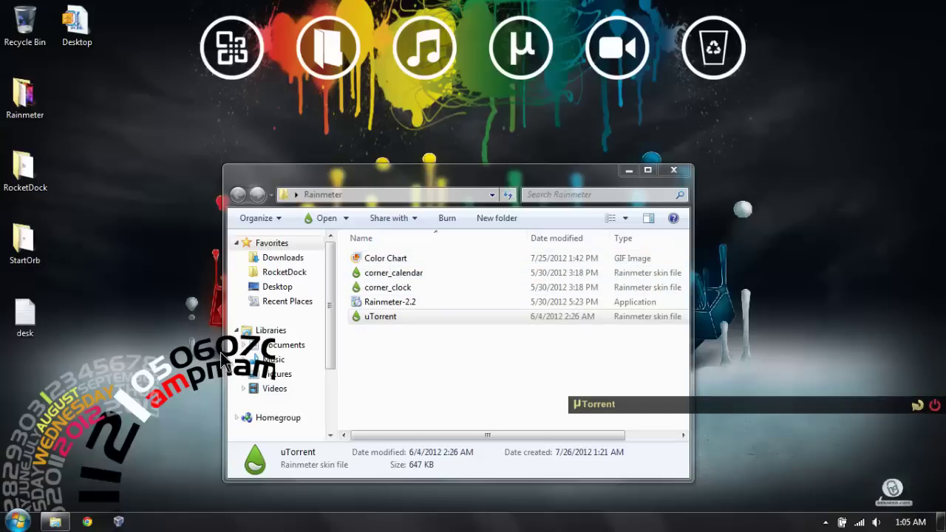
{"action": "left_click", "coordinate": [405, 272]}
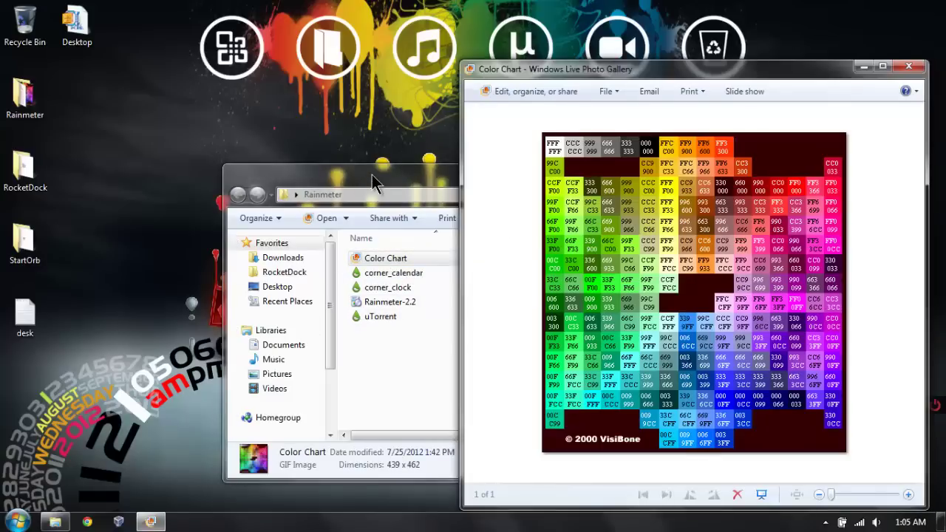
Step: Minimize the Rainmeter folder window and the Color Chart viewer
{"action": "left_click", "coordinate": [371, 174]}
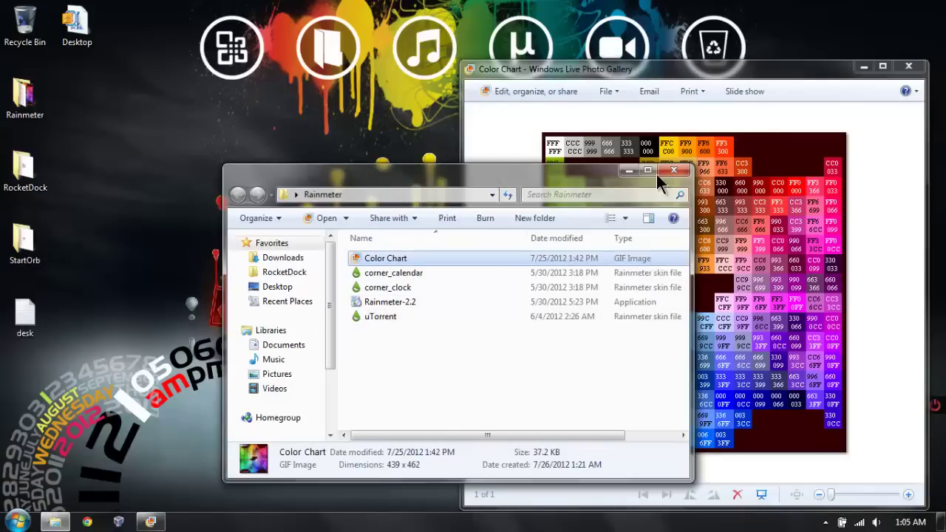
{"action": "left_click", "coordinate": [659, 174]}
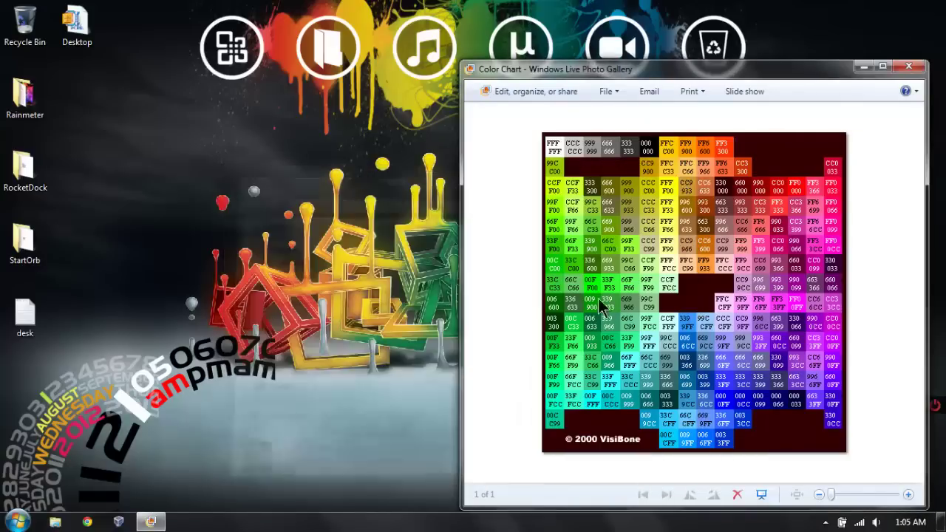
{"action": "left_click", "coordinate": [864, 67]}
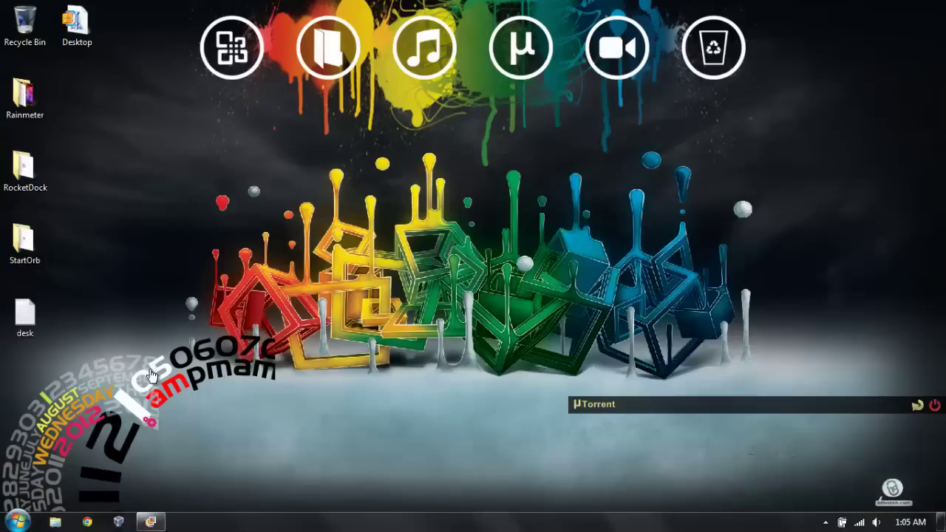
Step: Set the corner calendar's Divider value to 1, trying 1.7 first
{"action": "left_click", "coordinate": [130, 404]}
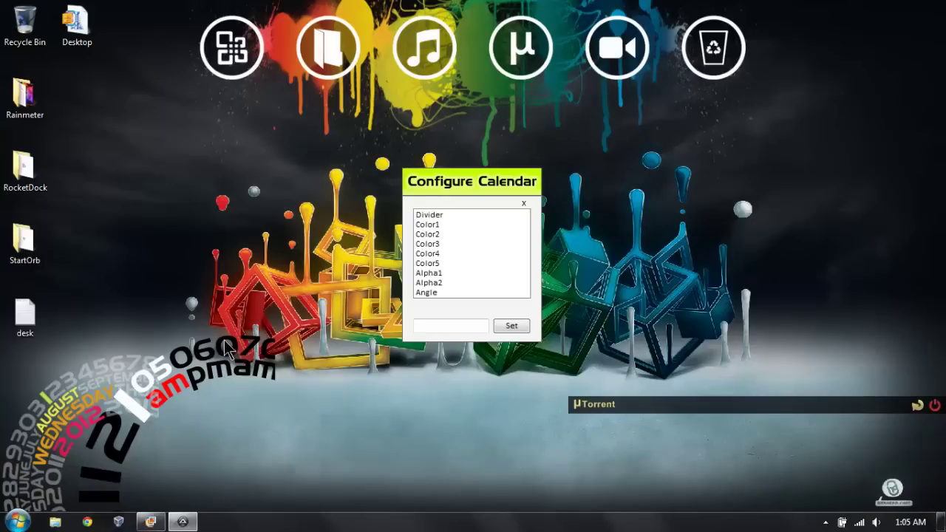
{"action": "left_click", "coordinate": [432, 215]}
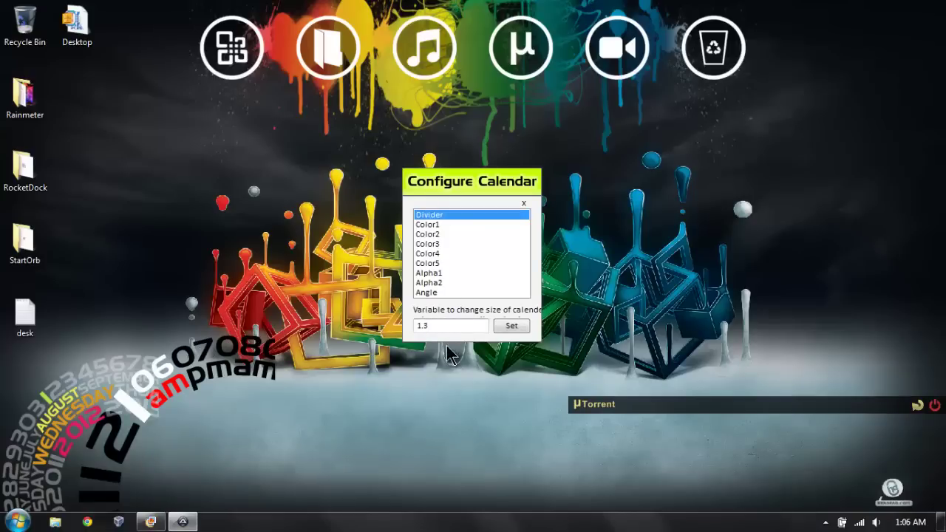
{"action": "left_click", "coordinate": [506, 326]}
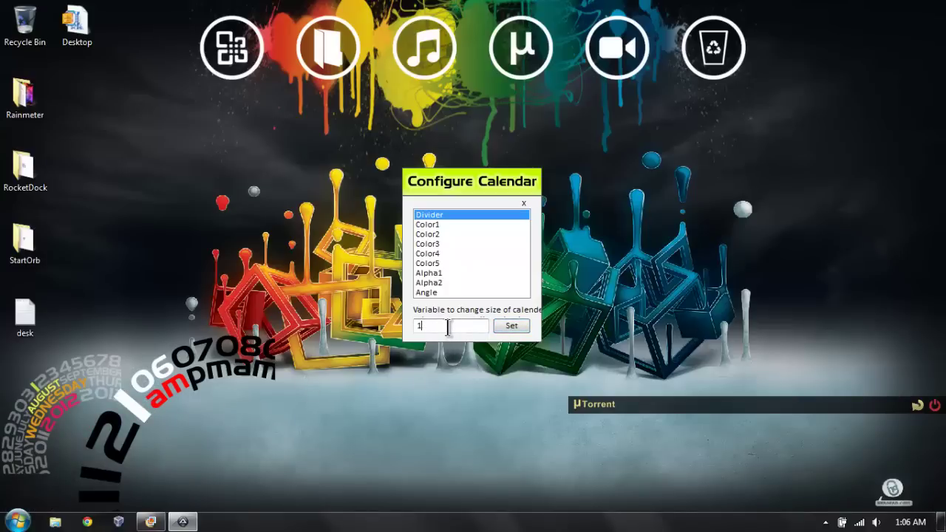
{"action": "left_click", "coordinate": [510, 326]}
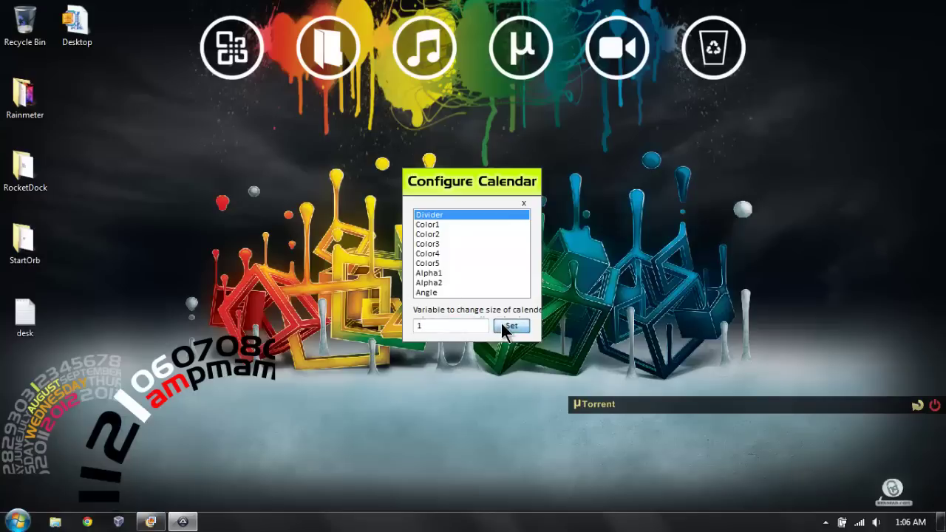
{"action": "left_click", "coordinate": [523, 207]}
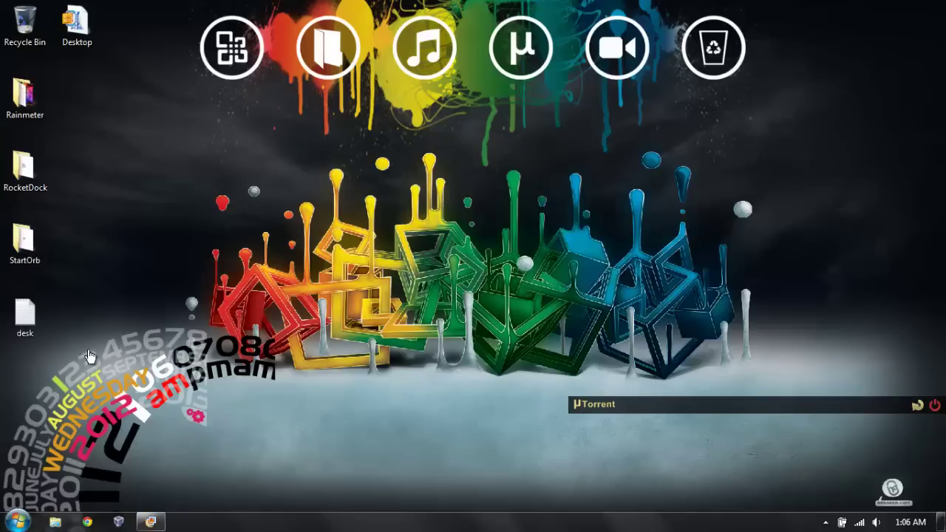
{"action": "left_click", "coordinate": [229, 375]}
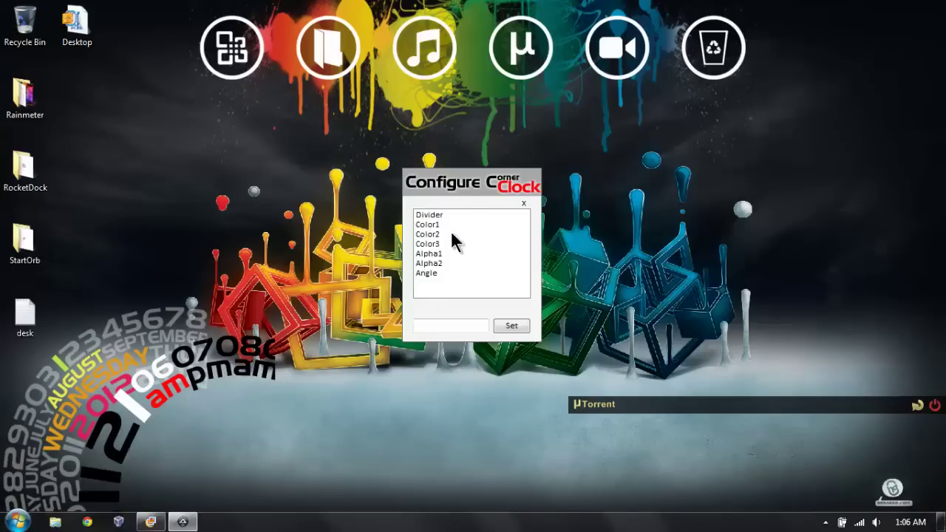
Step: Set the corner clock's Divider to 1.7 and its Angle to 90
{"action": "left_click", "coordinate": [435, 215]}
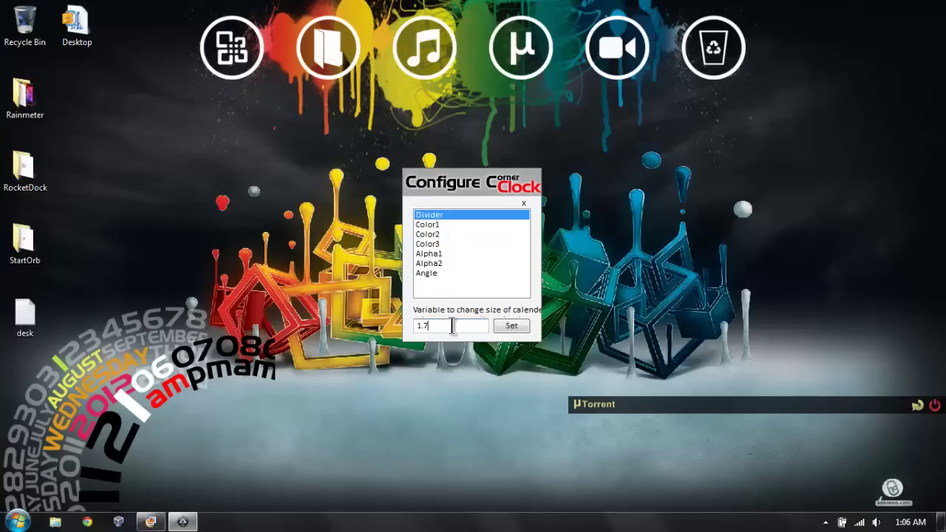
{"action": "left_click", "coordinate": [508, 326]}
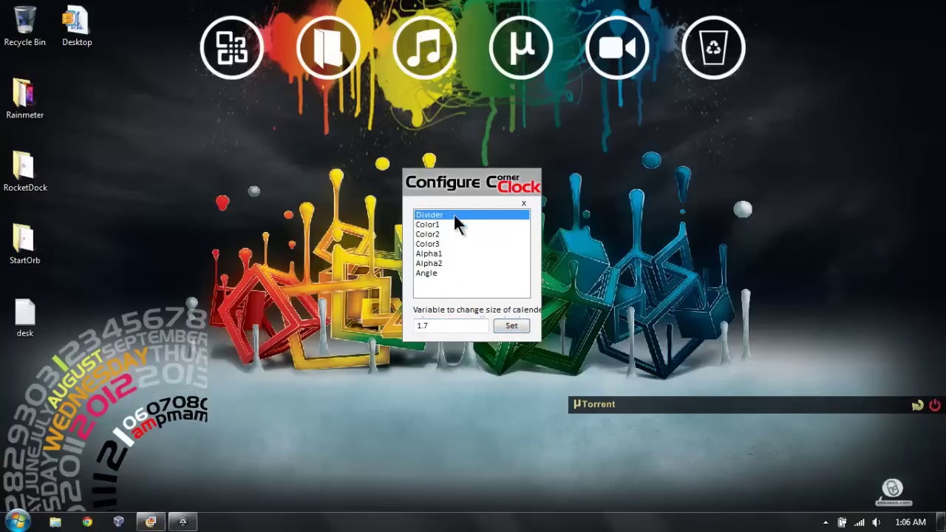
{"action": "left_click", "coordinate": [428, 273]}
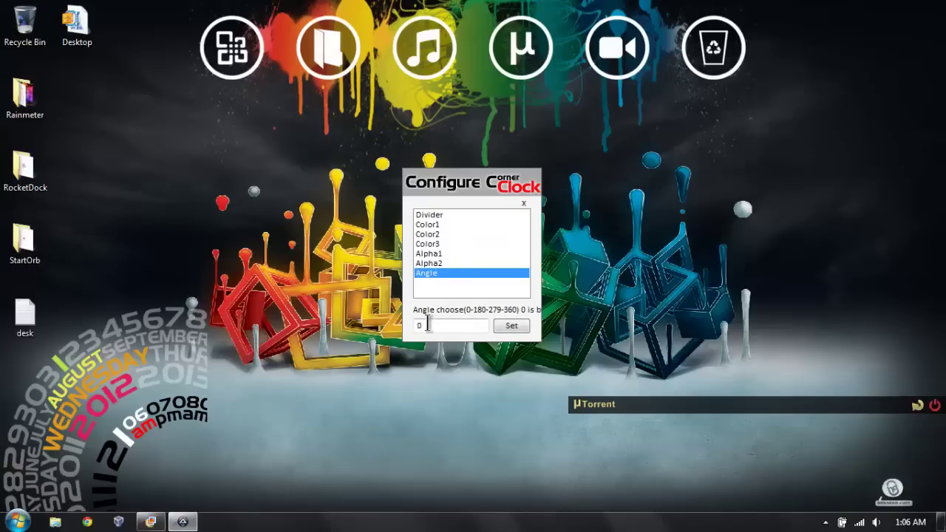
{"action": "double_click", "coordinate": [421, 325]}
{"action": "type", "text": "90"}
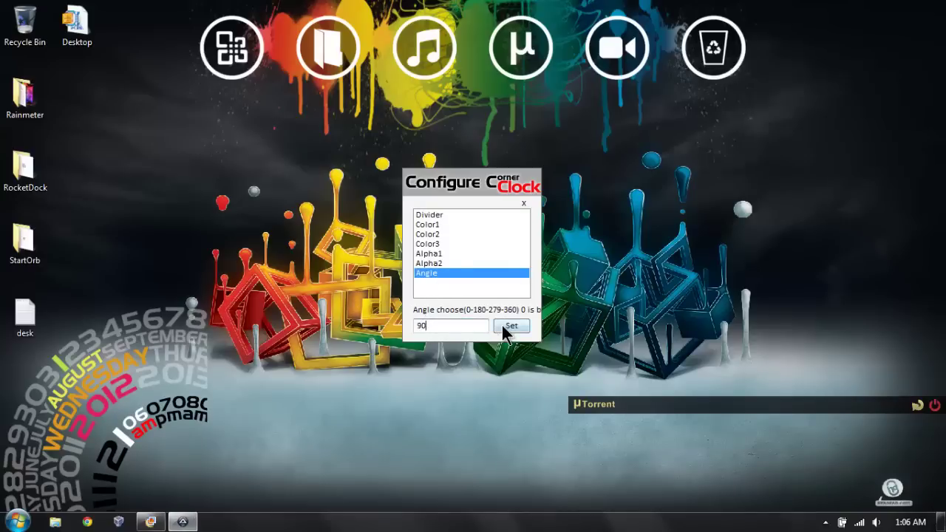
{"action": "left_click", "coordinate": [504, 328]}
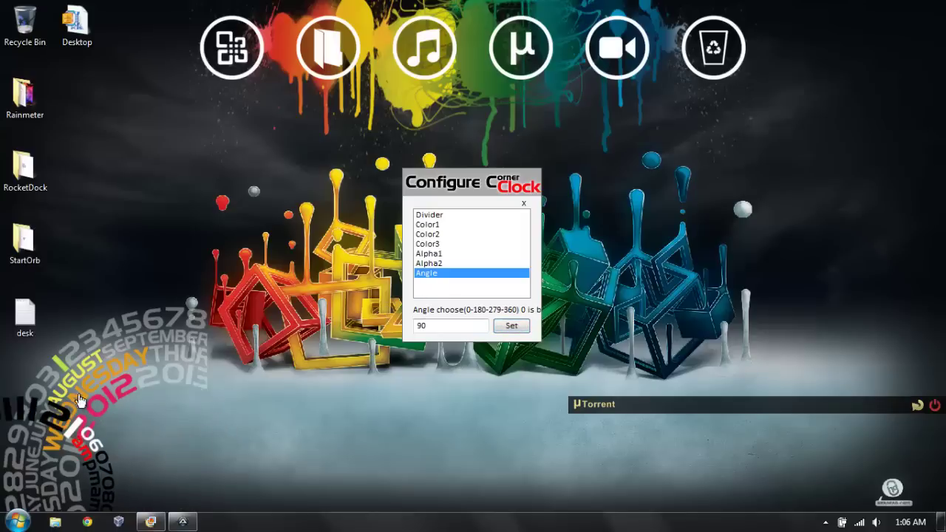
{"action": "mouse_move", "coordinate": [104, 398]}
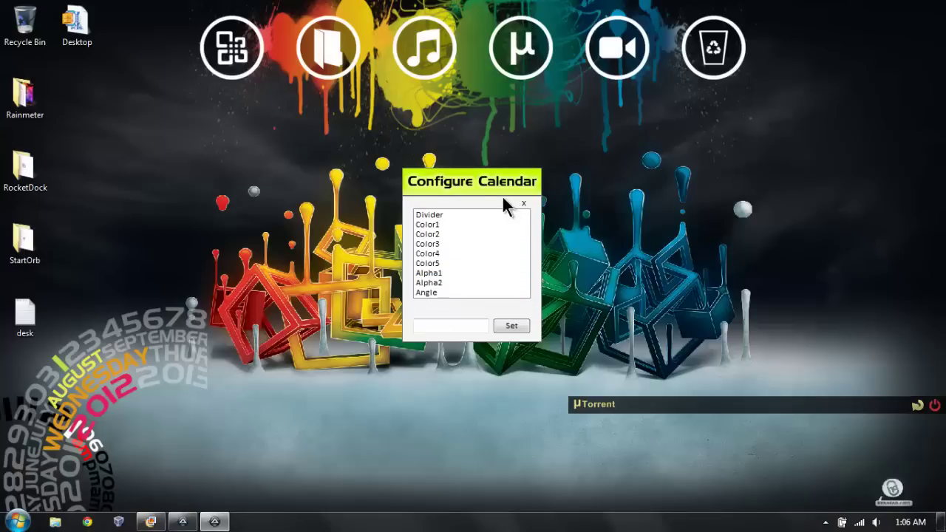
Step: Set the corner calendar's Angle to 90 and move the desk file icon beside Desktop
{"action": "left_click_drag", "start_coordinate": [502, 197], "coordinate": [318, 186]}
{"action": "left_click", "coordinate": [279, 291]}
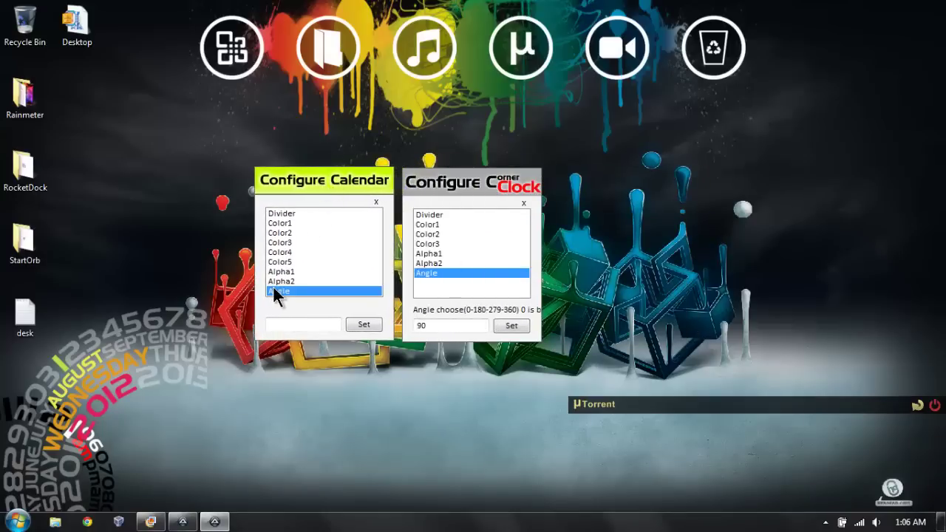
{"action": "left_click", "coordinate": [310, 324]}
{"action": "left_click_drag", "start_coordinate": [127, 320], "coordinate": [68, 316]}
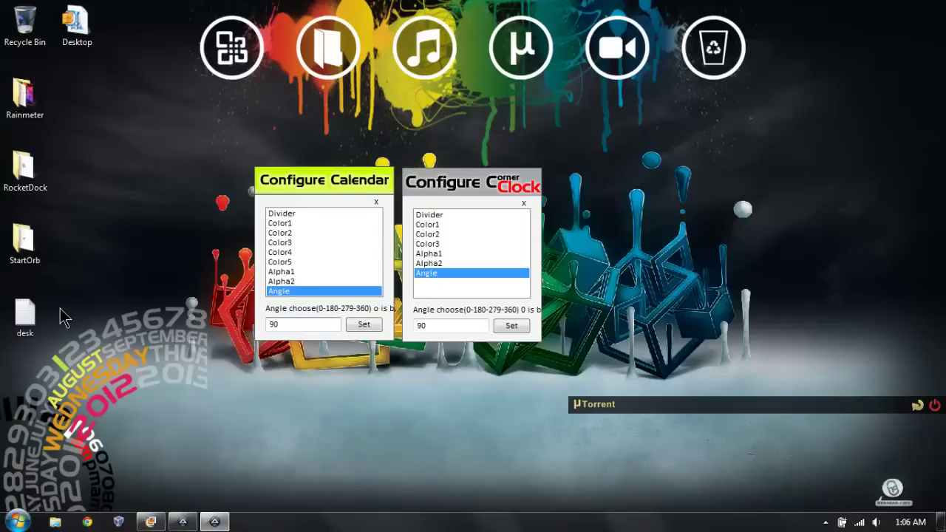
{"action": "type", "text": "90"}
{"action": "left_click", "coordinate": [363, 324]}
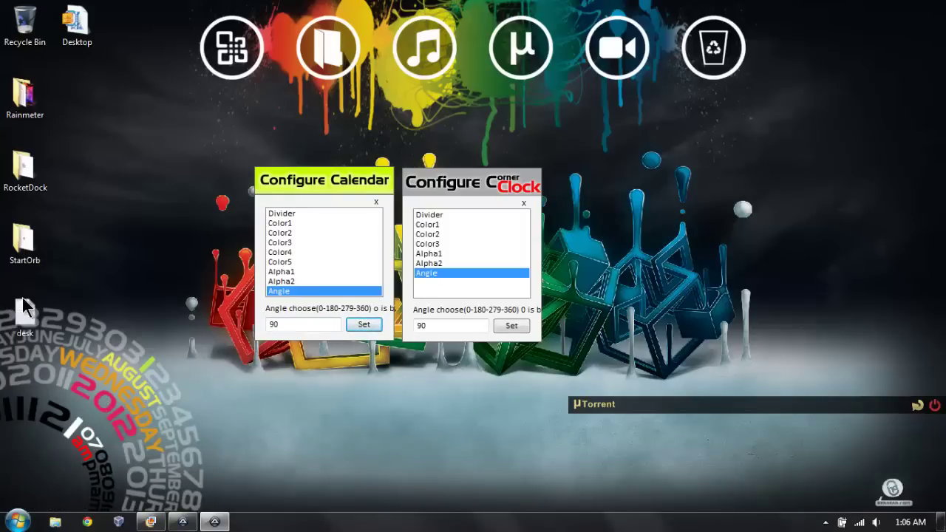
{"action": "left_click_drag", "start_coordinate": [24, 307], "coordinate": [77, 97]}
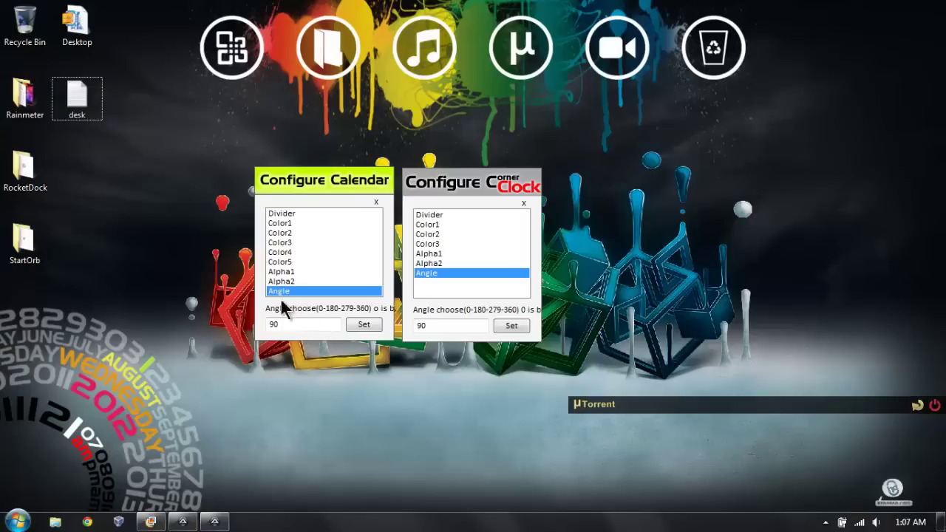
{"action": "left_click", "coordinate": [286, 224]}
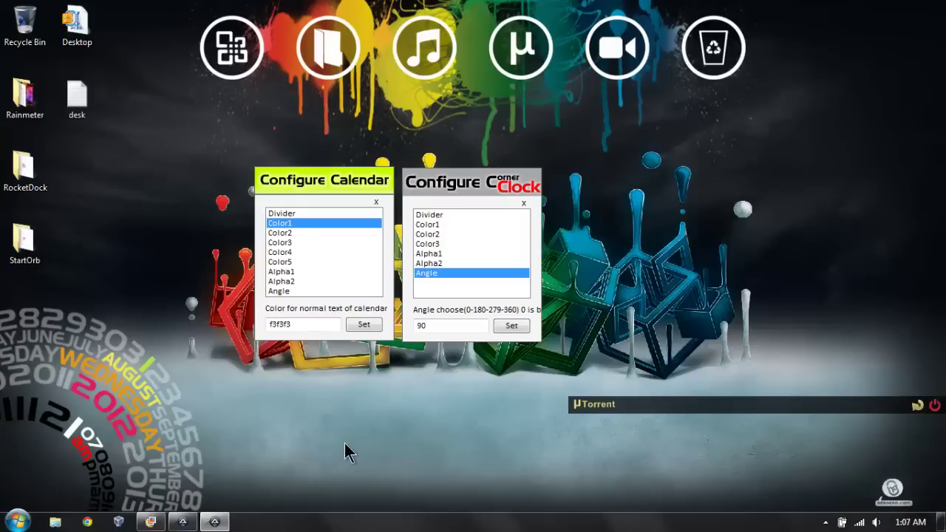
Step: Set the calendar's Color1 text colour to white (ffffff)
{"action": "left_click", "coordinate": [150, 522]}
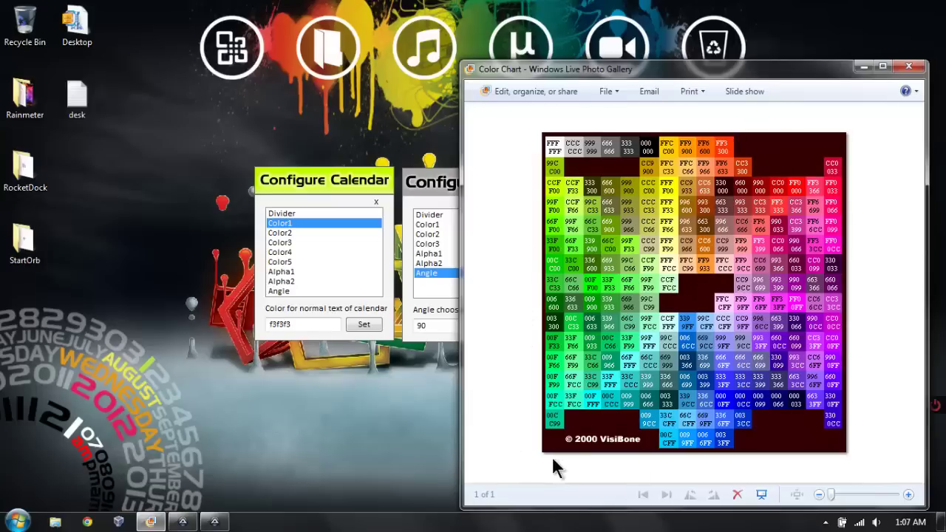
{"action": "left_click_drag", "start_coordinate": [613, 68], "coordinate": [728, 70]}
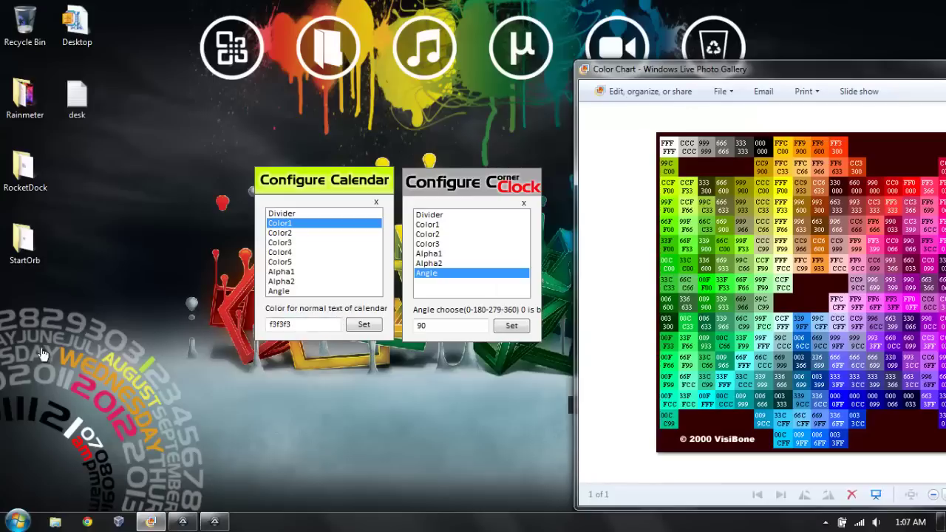
{"action": "left_click", "coordinate": [301, 325]}
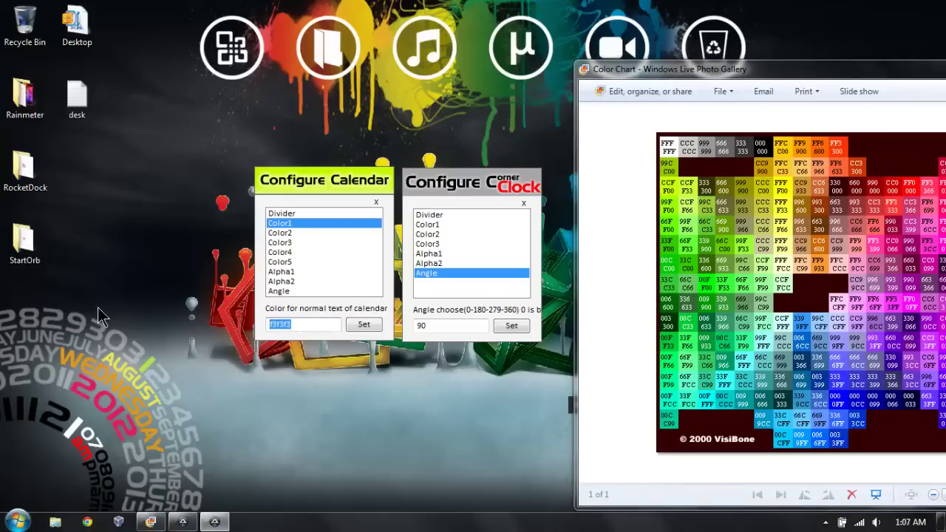
{"action": "type", "text": "ffffff"}
{"action": "left_click", "coordinate": [363, 325]}
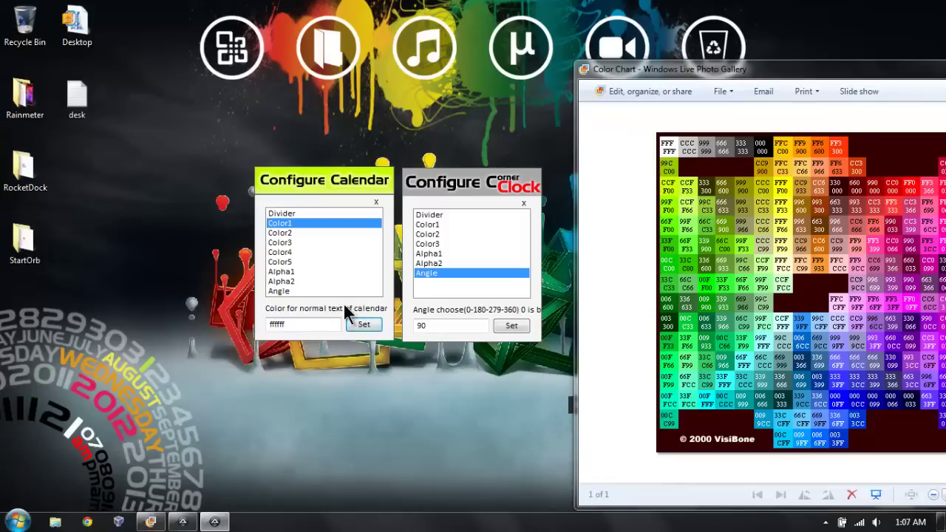
Step: Set the calendar's Alpha1 transparency to 300 and minimize the Color Chart
{"action": "left_click", "coordinate": [285, 272]}
{"action": "double_click", "coordinate": [284, 324]}
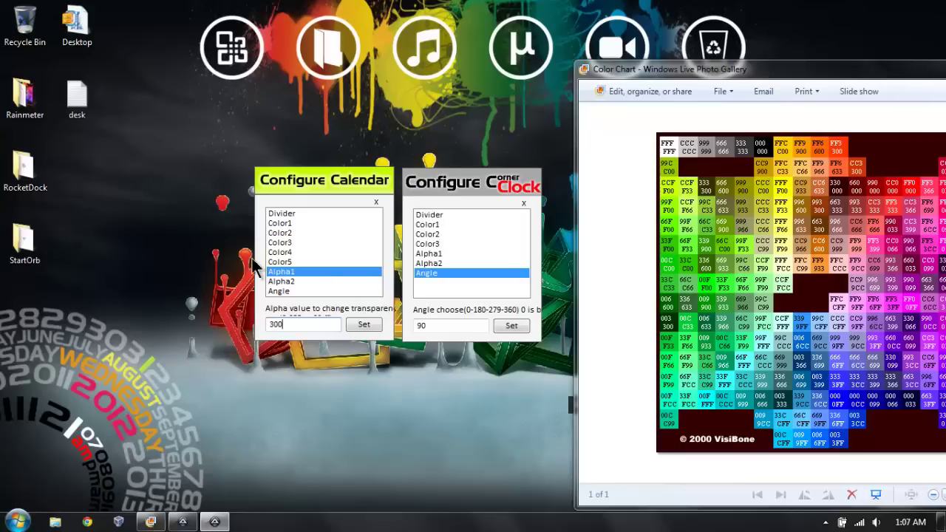
{"action": "left_click", "coordinate": [362, 333]}
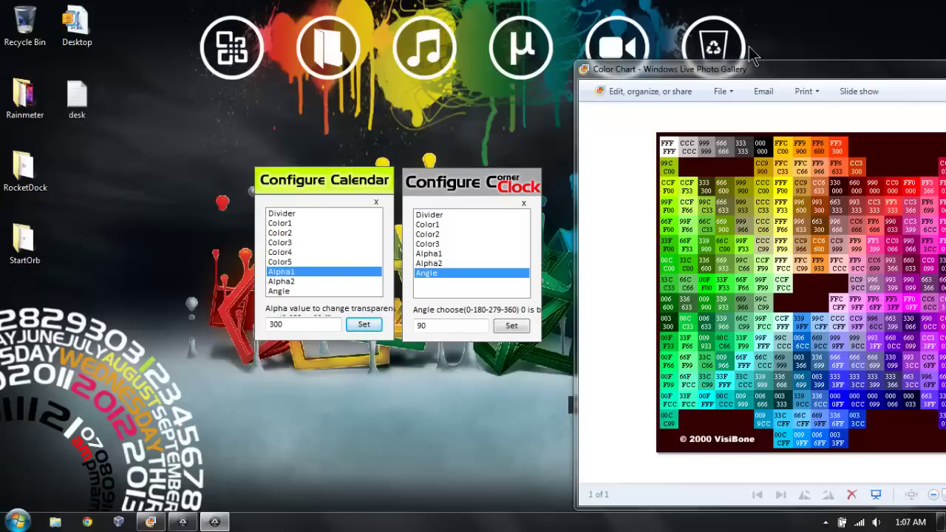
{"action": "left_click_drag", "start_coordinate": [834, 70], "coordinate": [699, 70]}
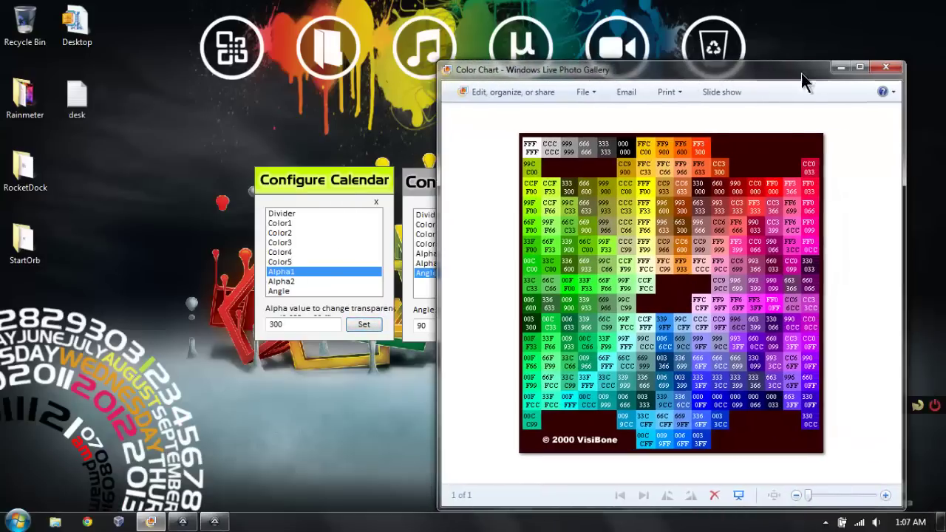
{"action": "left_click", "coordinate": [839, 68]}
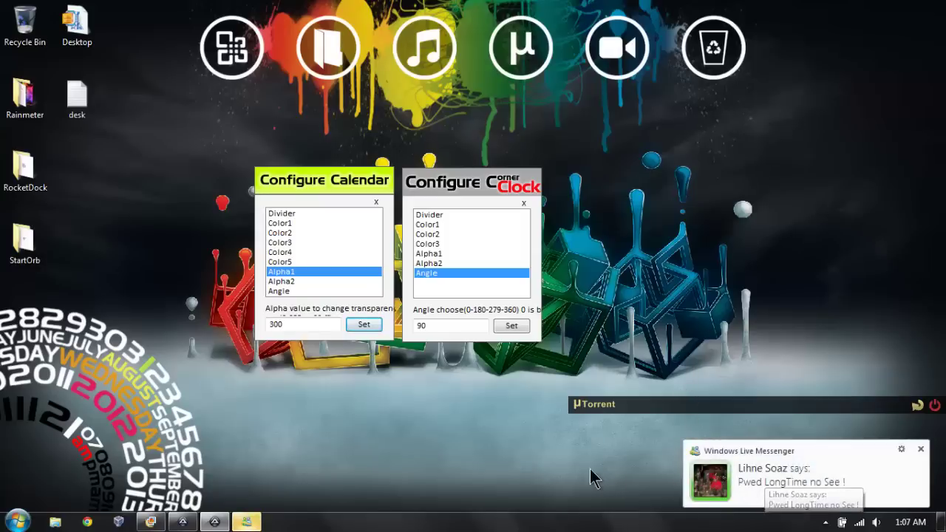
Step: Dismiss the Messenger notification and review the desk.txt colour-code notes from -chrome down
{"action": "left_click", "coordinate": [921, 448]}
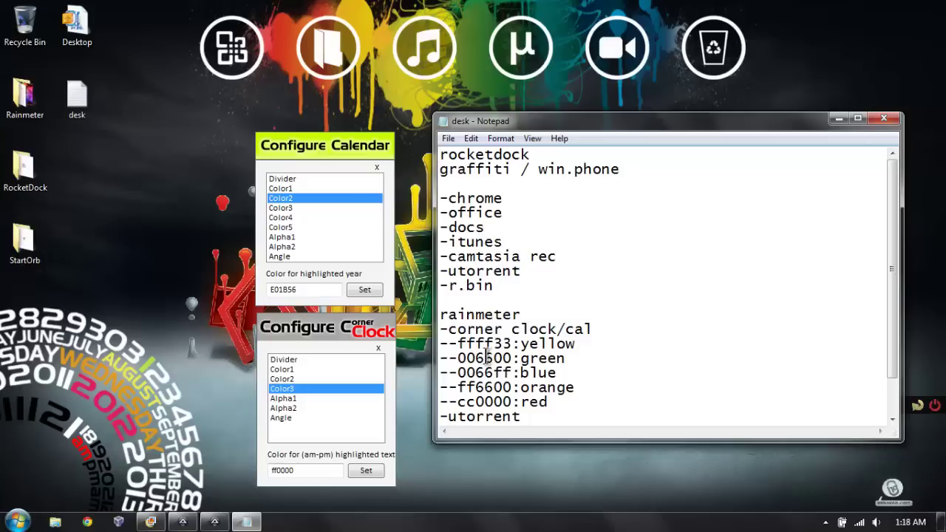
{"action": "left_click_drag", "start_coordinate": [448, 198], "coordinate": [632, 428]}
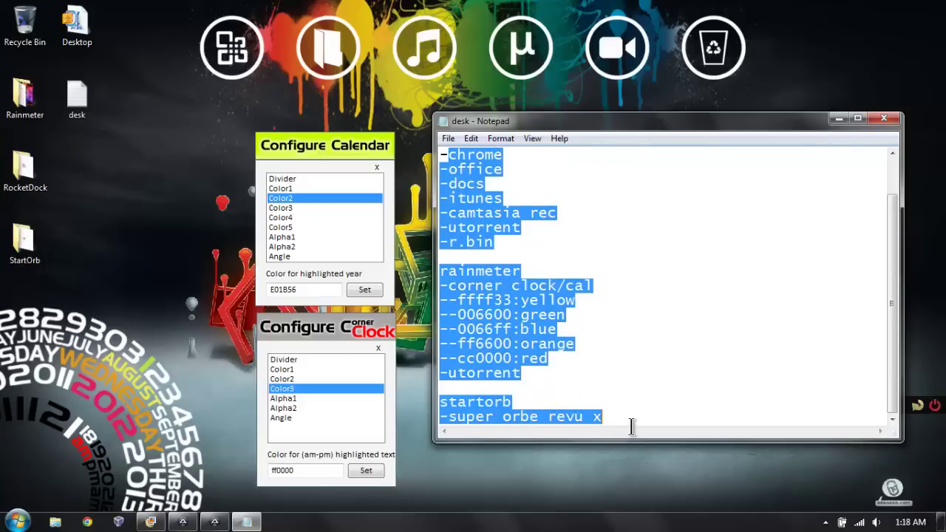
{"action": "left_click", "coordinate": [585, 345]}
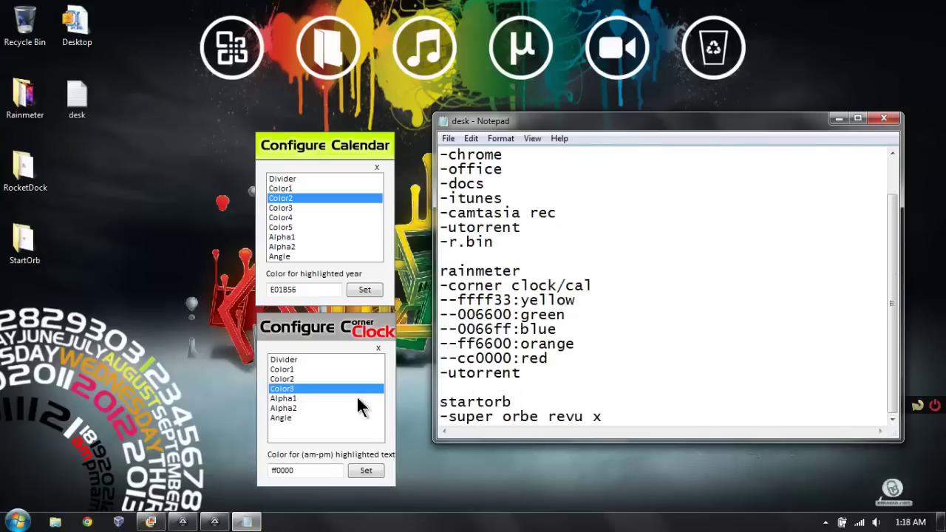
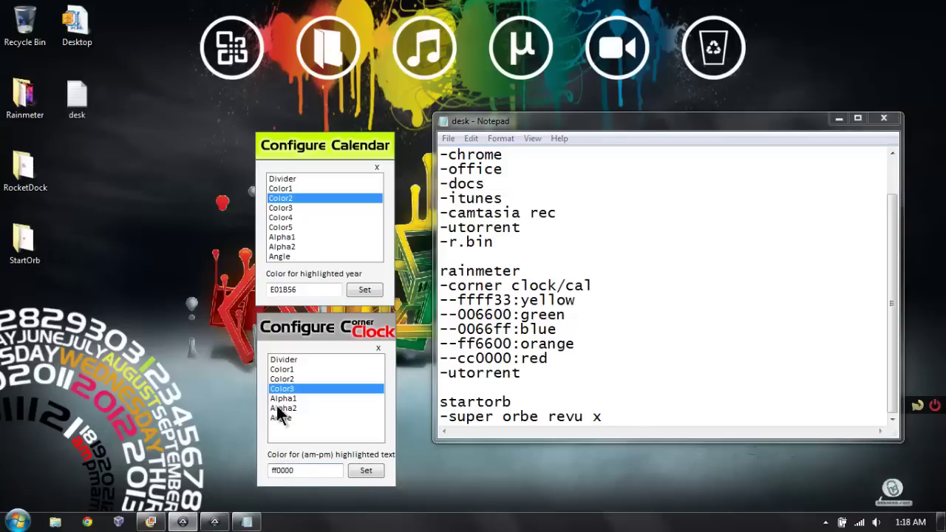
Step: Set the Corner Clock's normal-text colour (Color1) to 000000 black
{"action": "left_click", "coordinate": [285, 380]}
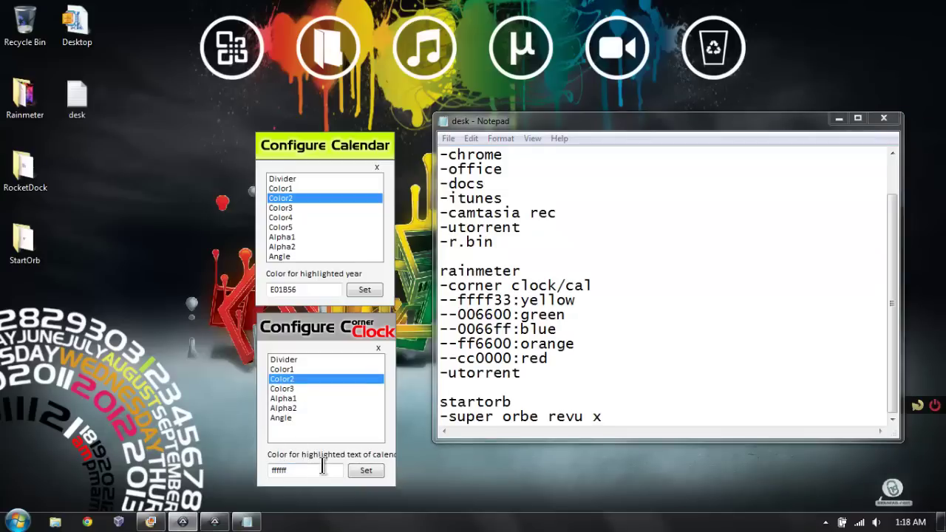
{"action": "left_click", "coordinate": [288, 370]}
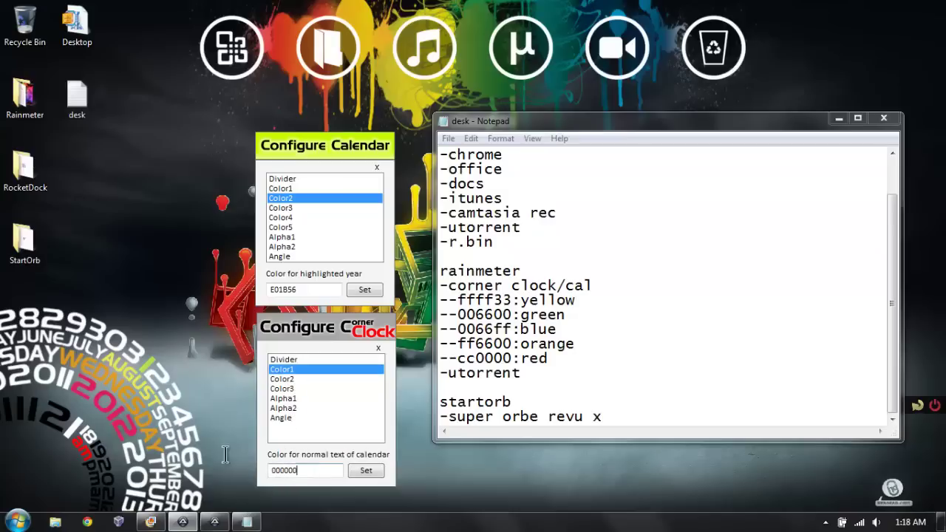
{"action": "double_click", "coordinate": [301, 472]}
{"action": "type", "text": "ff6600"}
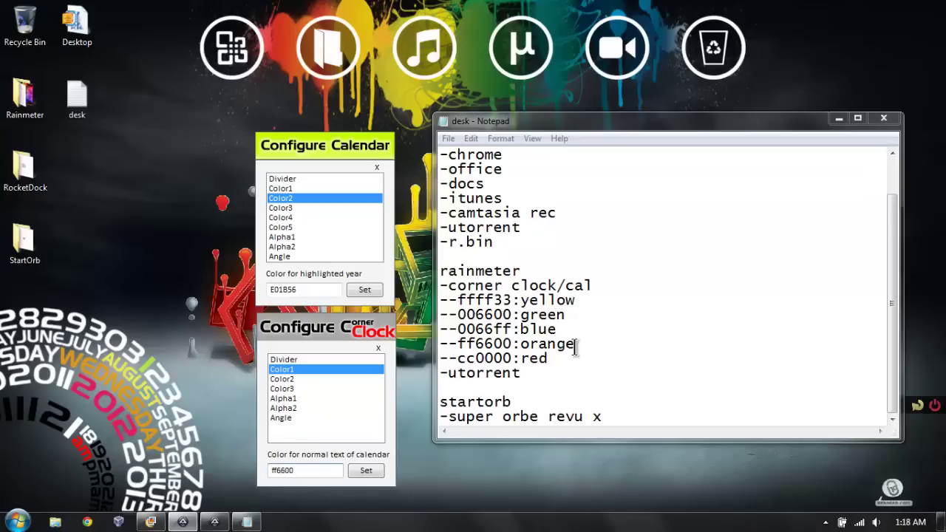
{"action": "left_click_drag", "start_coordinate": [575, 347], "coordinate": [458, 345]}
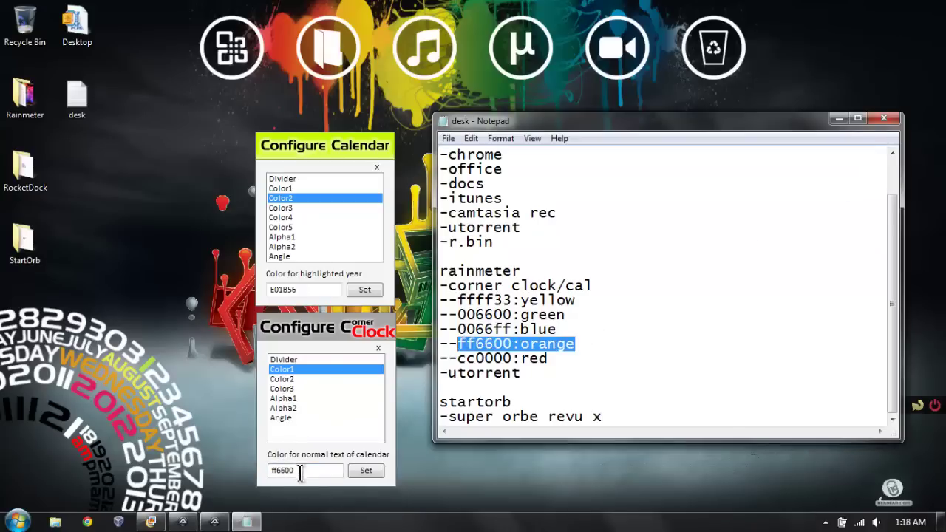
{"action": "left_click", "coordinate": [365, 471]}
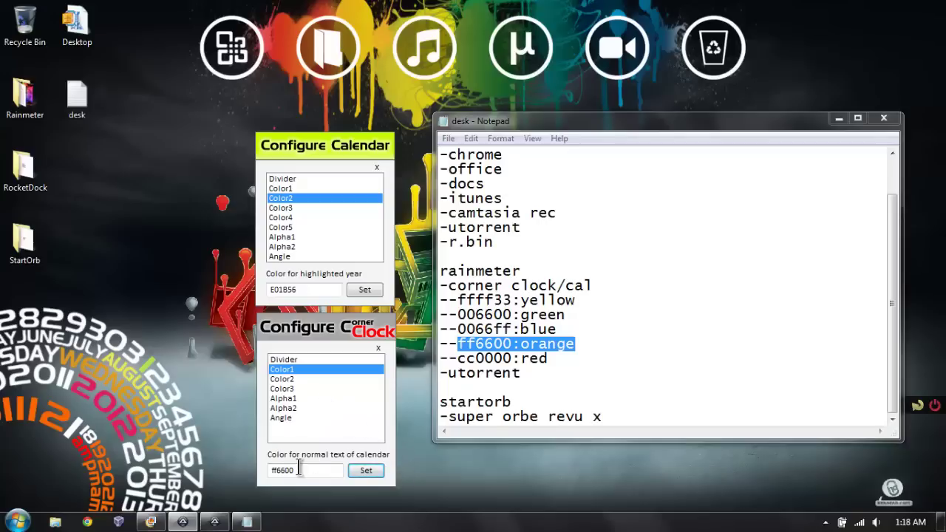
{"action": "left_click_drag", "start_coordinate": [299, 470], "coordinate": [187, 473]}
{"action": "type", "text": "000000"}
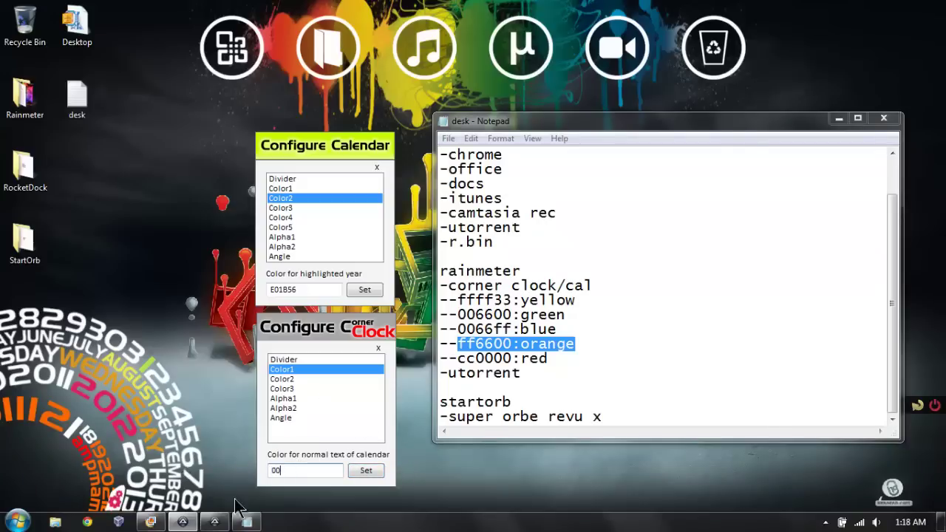
{"action": "left_click", "coordinate": [362, 473]}
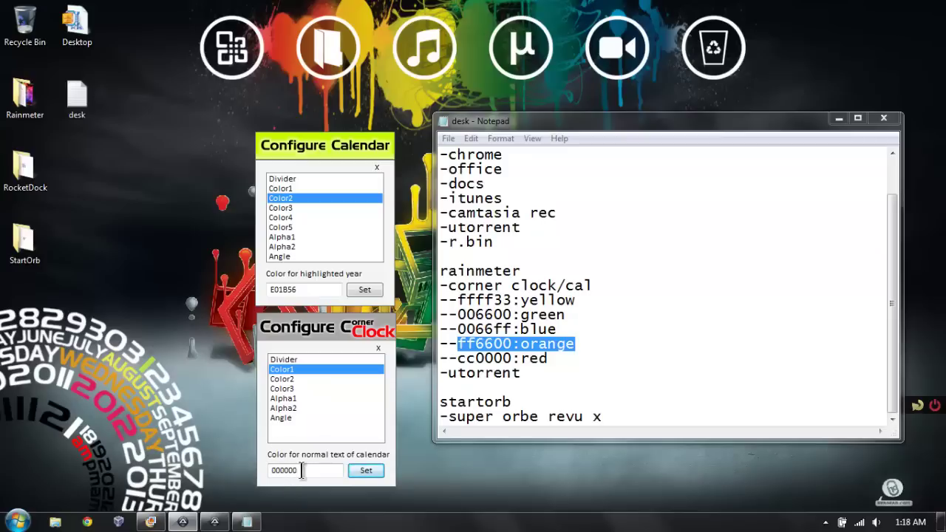
Step: Set the highlighted-text colour (Color2) to ff6600 orange and close Configure Corner Clock
{"action": "left_click", "coordinate": [285, 379]}
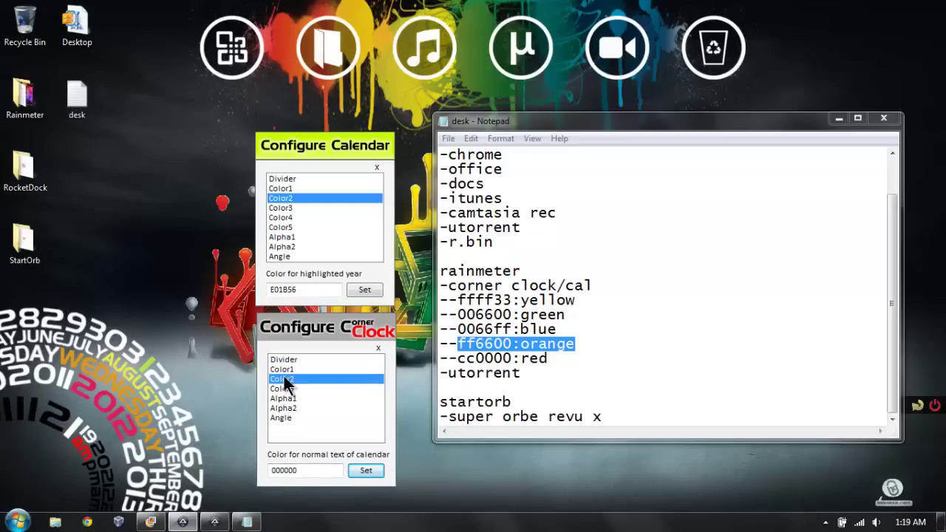
{"action": "left_click_drag", "start_coordinate": [290, 470], "coordinate": [115, 467]}
{"action": "type", "text": "ff"}
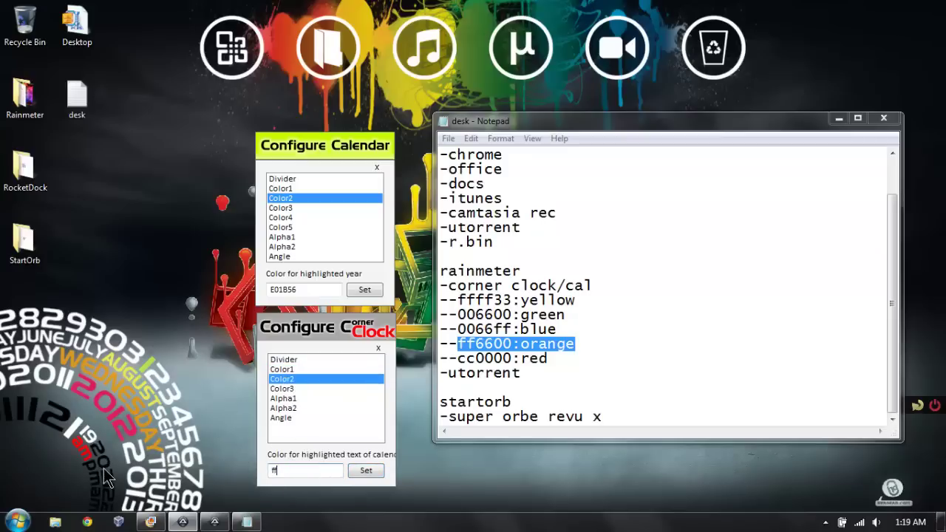
{"action": "type", "text": "6600"}
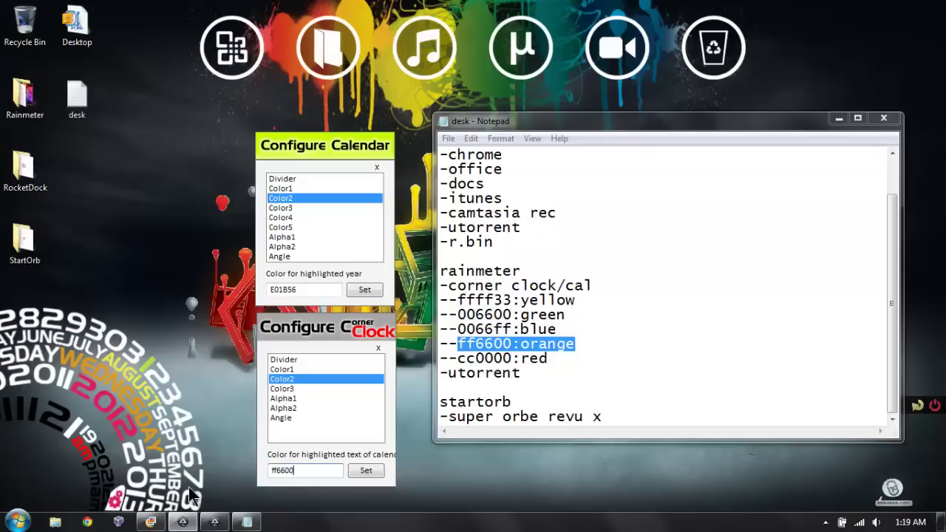
{"action": "left_click", "coordinate": [370, 471]}
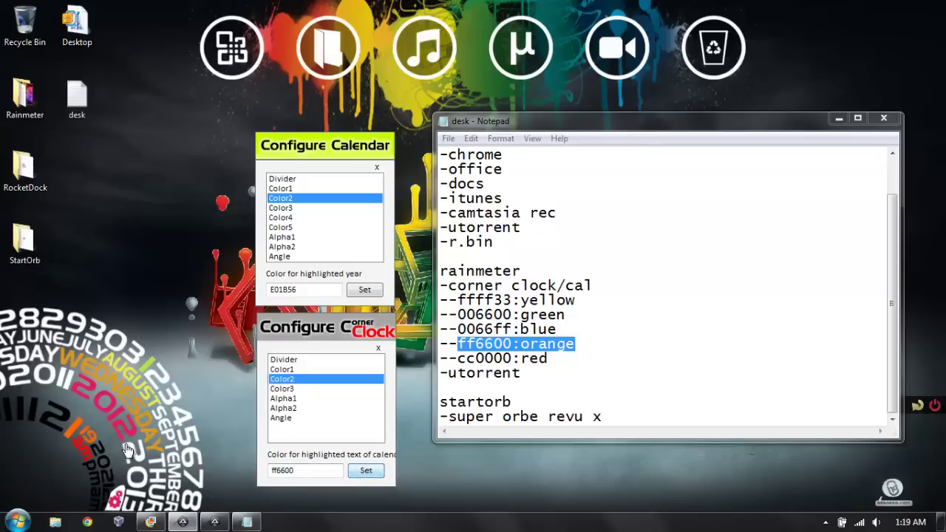
{"action": "left_click", "coordinate": [377, 348]}
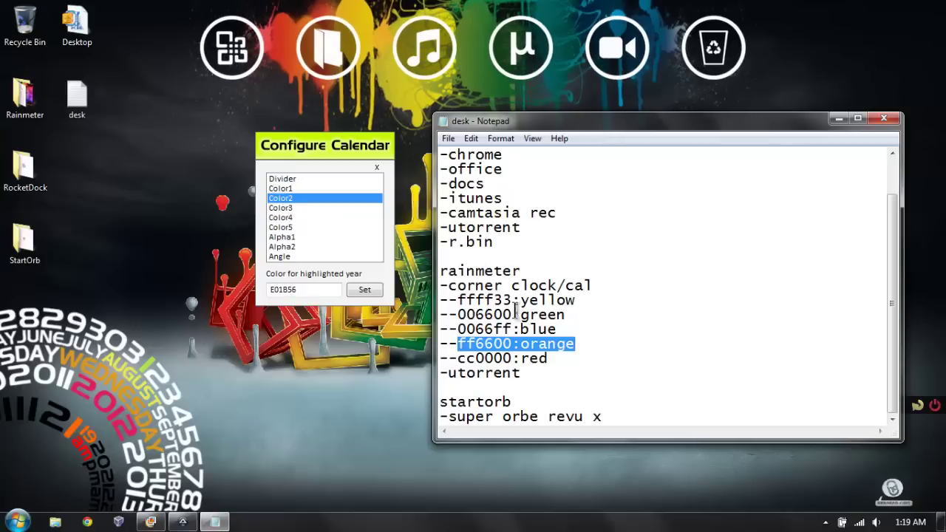
Step: Colour the calendar's highlighted year yellow (ffff33) and highlighted weekday green
{"action": "left_click", "coordinate": [319, 290]}
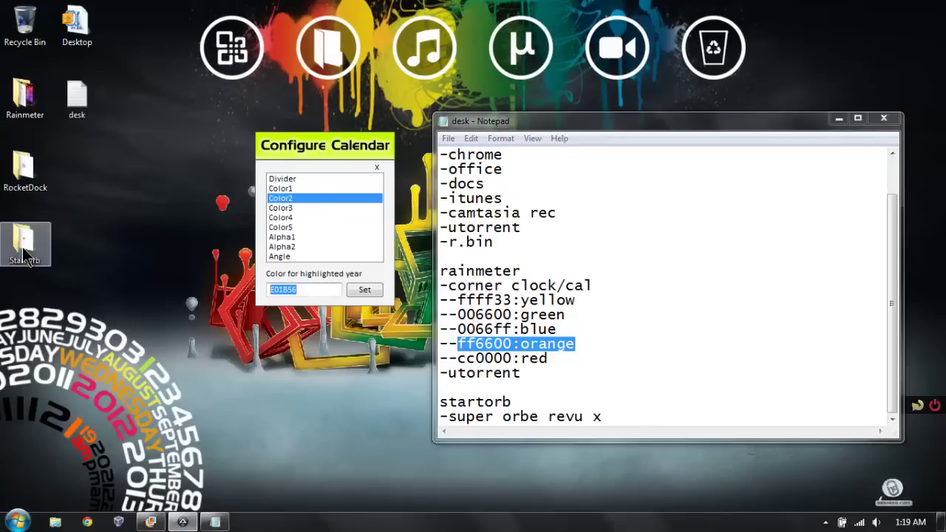
{"action": "type", "text": "ffff"}
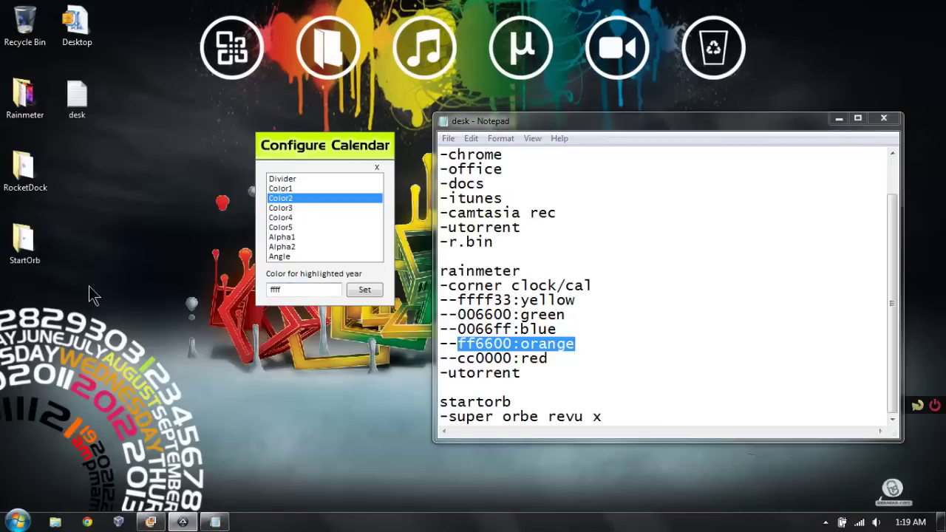
{"action": "type", "text": "333"}
{"action": "key", "text": "BackSpace"}
{"action": "left_click", "coordinate": [370, 294]}
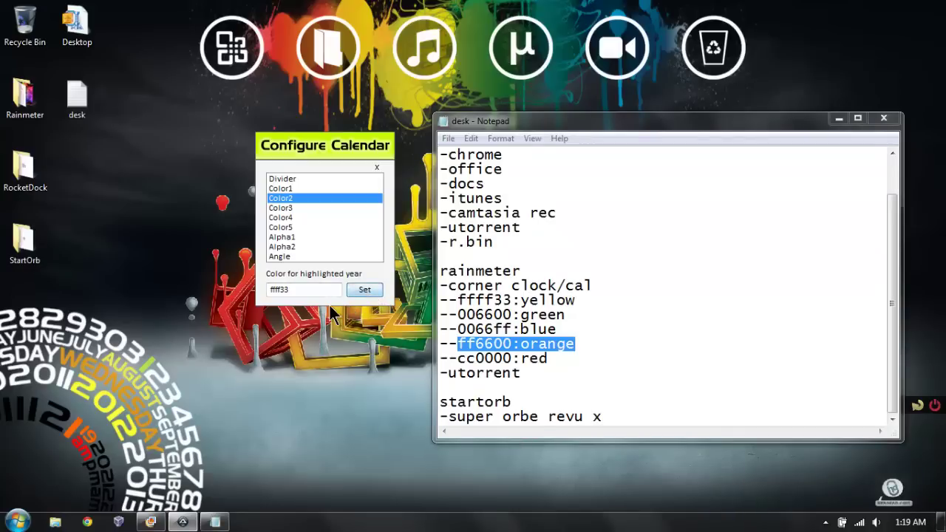
{"action": "left_click", "coordinate": [292, 208]}
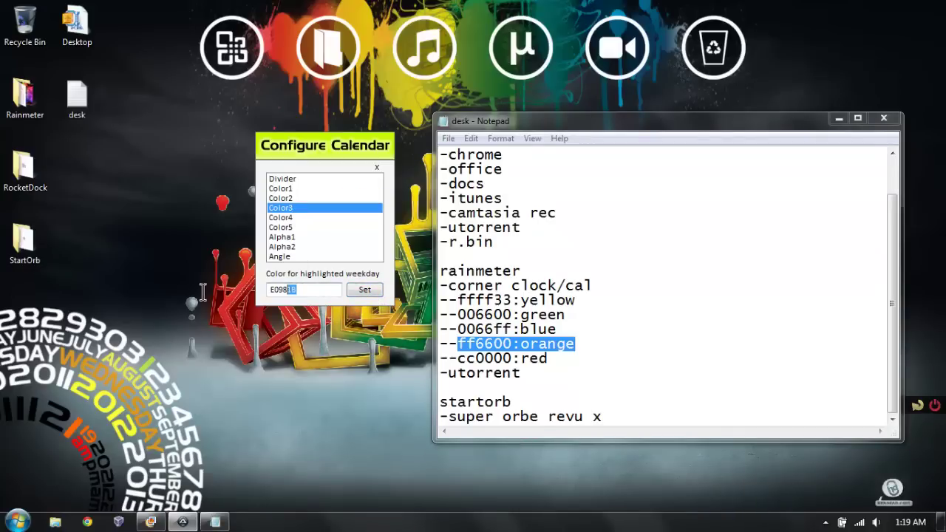
{"action": "left_click_drag", "start_coordinate": [297, 290], "coordinate": [229, 296]}
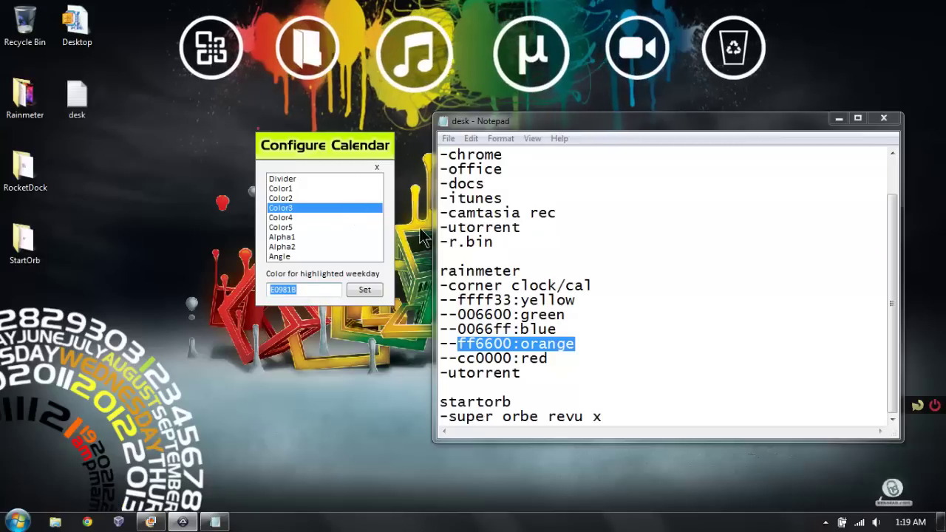
{"action": "type", "text": "006600"}
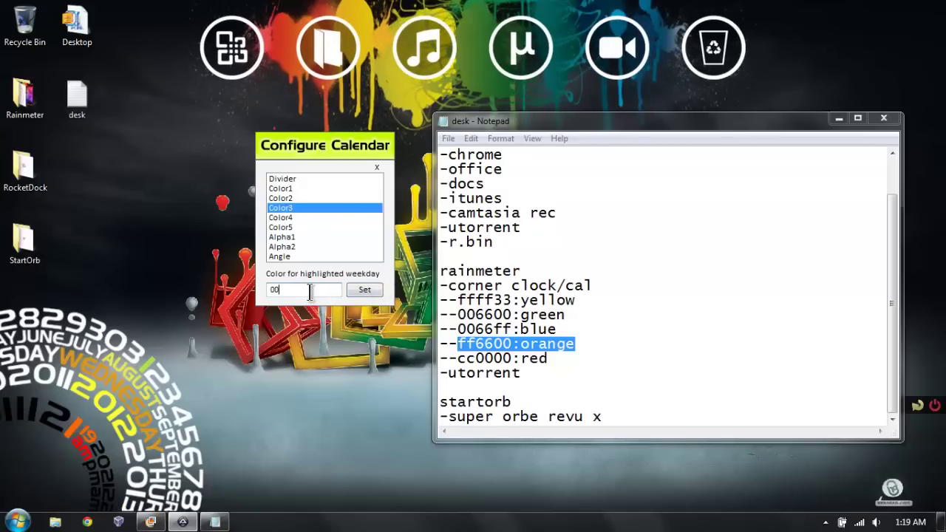
{"action": "left_click", "coordinate": [380, 293]}
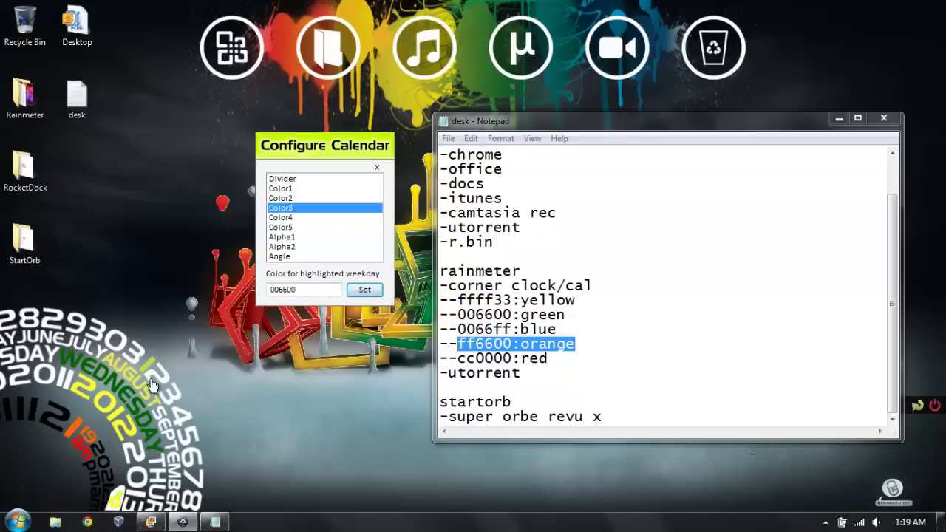
Step: Set the highlighted month to 0066ff blue and the day-of-month colour to ffffff
{"action": "left_click", "coordinate": [282, 218]}
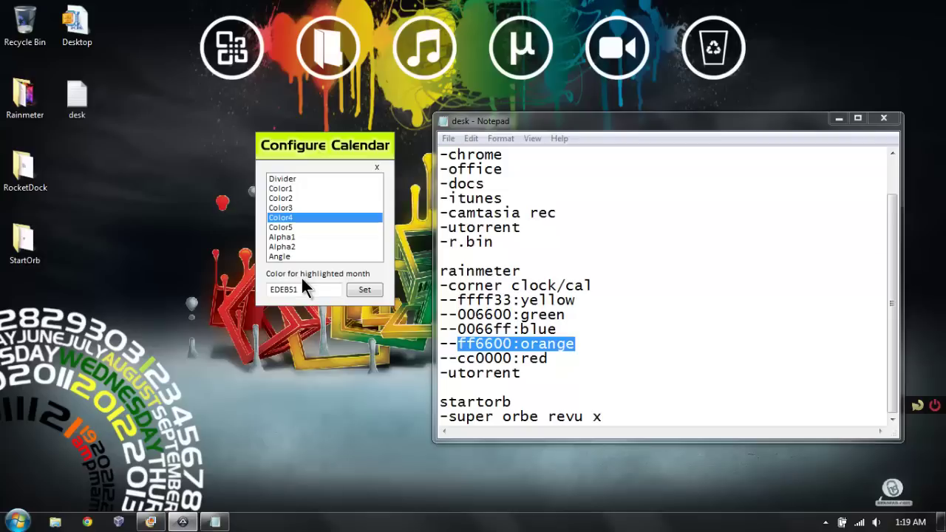
{"action": "double_click", "coordinate": [318, 289]}
{"action": "type", "text": "0066ff"}
{"action": "left_click", "coordinate": [365, 294]}
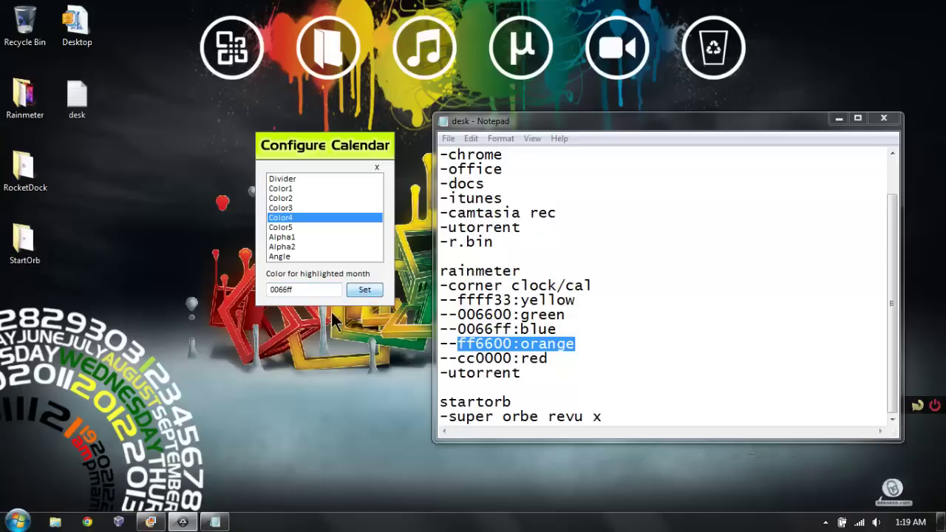
{"action": "left_click", "coordinate": [290, 226]}
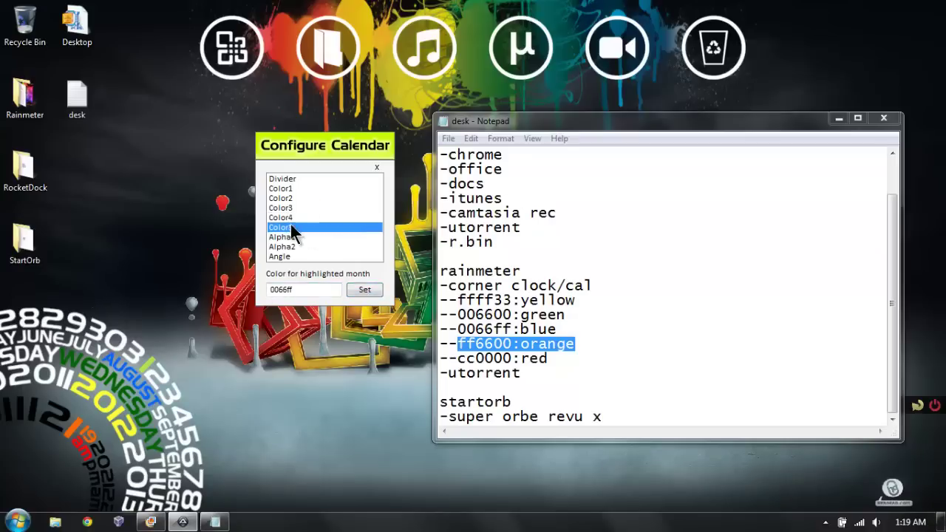
{"action": "double_click", "coordinate": [302, 287]}
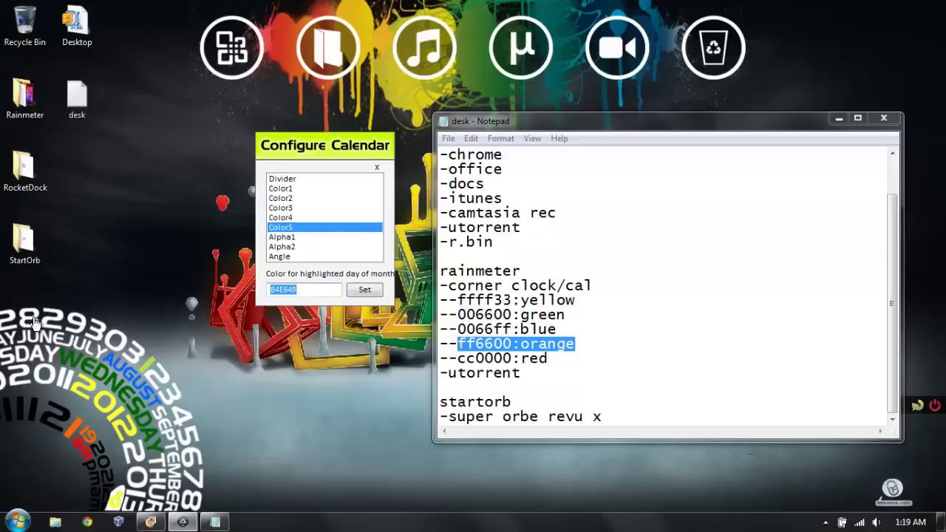
{"action": "type", "text": "ffffff"}
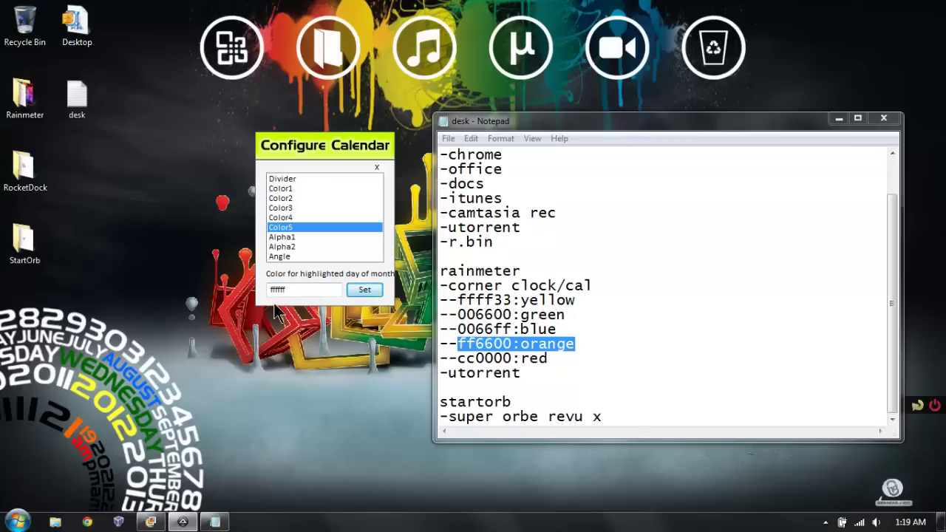
Step: Set the calendar's normal text to 000000 black and close Configure Calendar
{"action": "left_click", "coordinate": [294, 188]}
{"action": "double_click", "coordinate": [304, 289]}
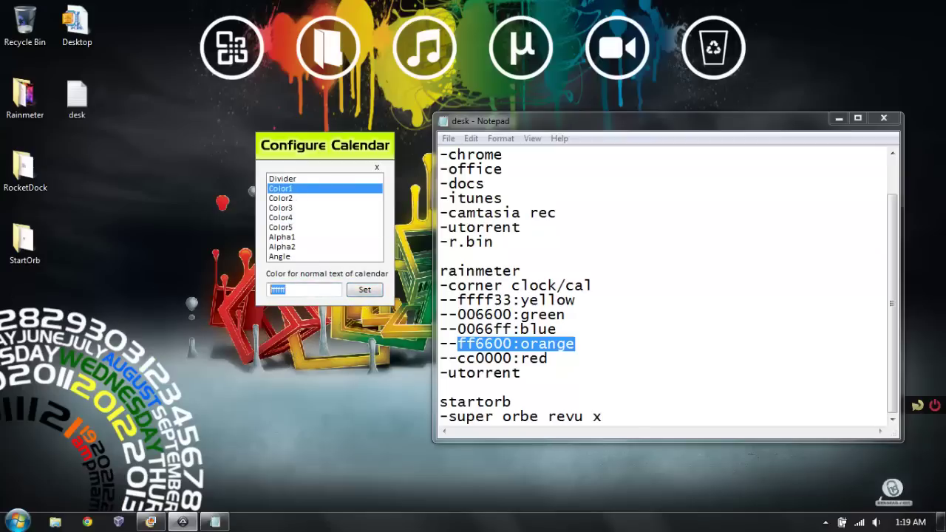
{"action": "type", "text": "000000"}
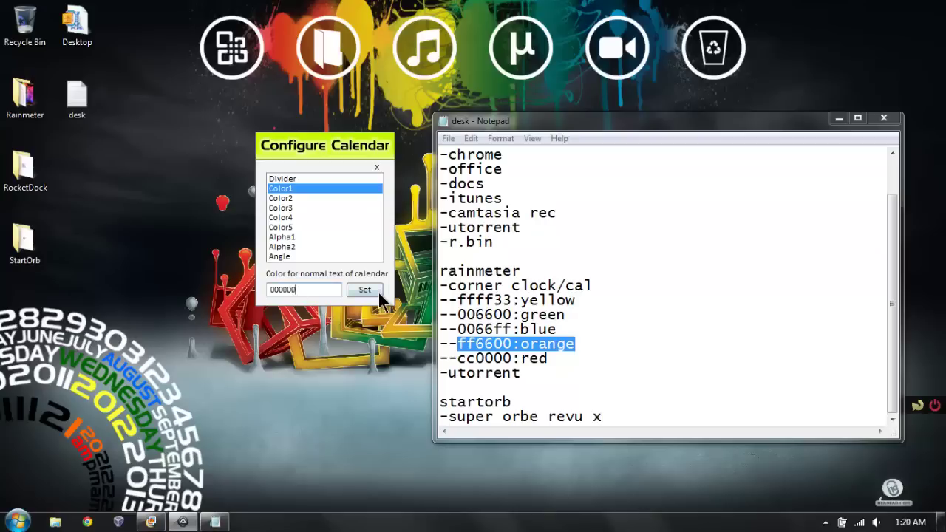
{"action": "left_click", "coordinate": [353, 293]}
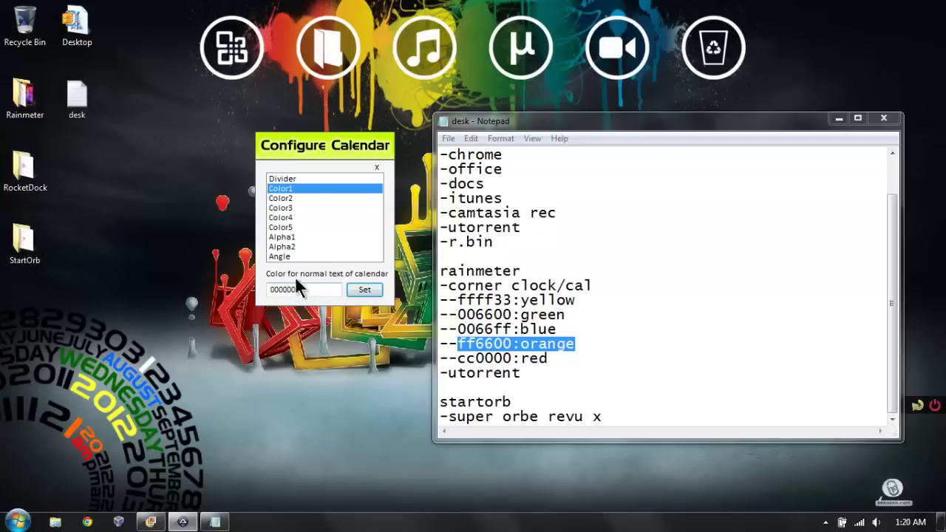
{"action": "left_click", "coordinate": [377, 169]}
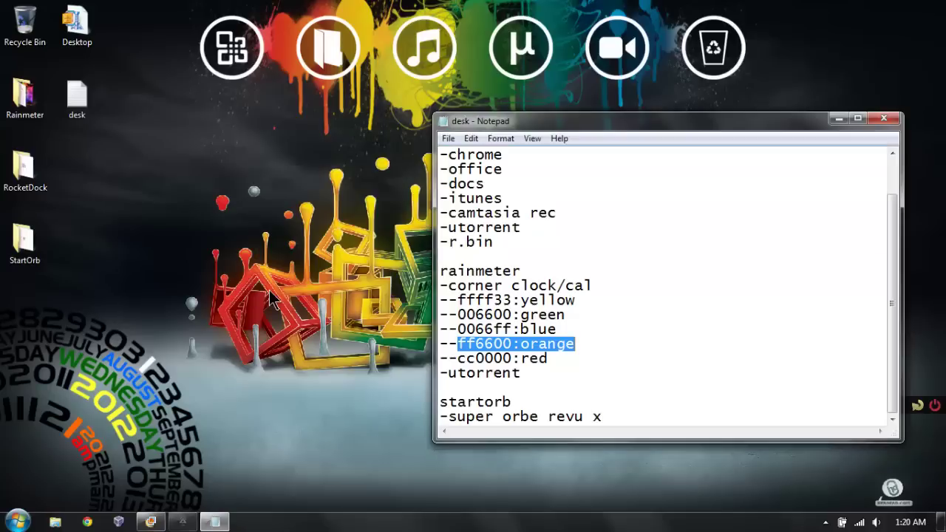
Step: Close the desk notes and the Color Chart window, then launch uTorrent from the dock
{"action": "left_click", "coordinate": [882, 118]}
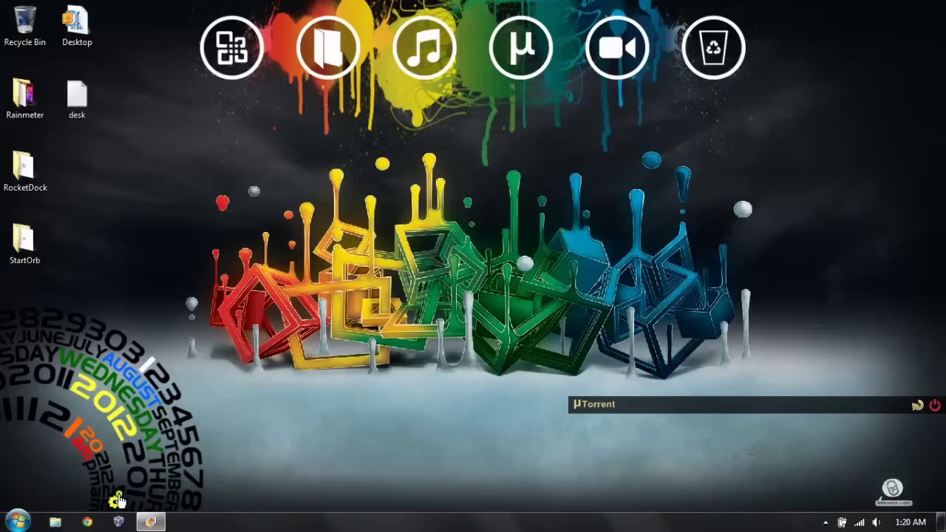
{"action": "left_click", "coordinate": [145, 523]}
{"action": "right_click", "coordinate": [145, 523]}
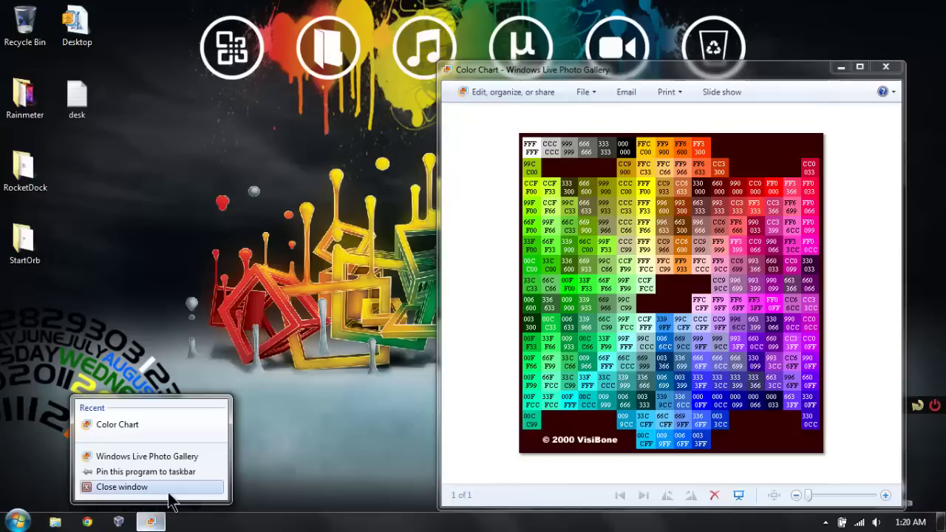
{"action": "left_click", "coordinate": [118, 487]}
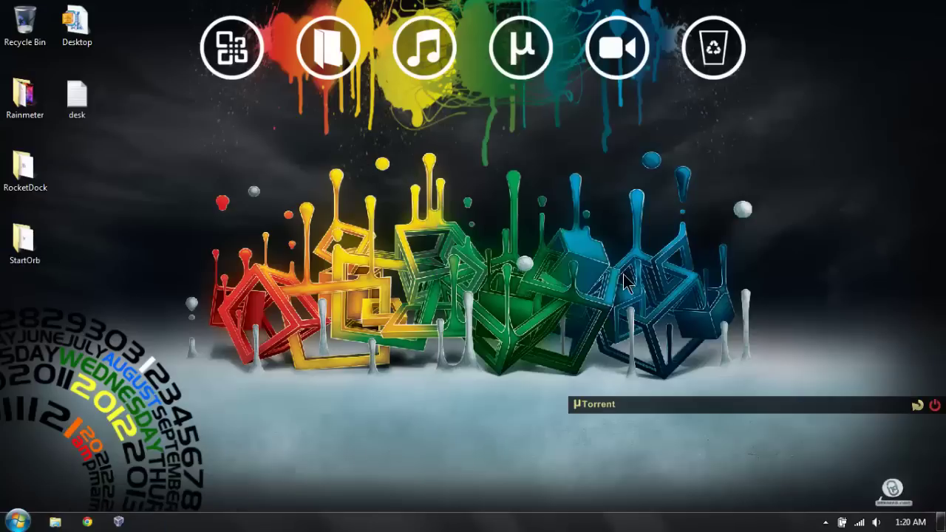
{"action": "left_click", "coordinate": [517, 82]}
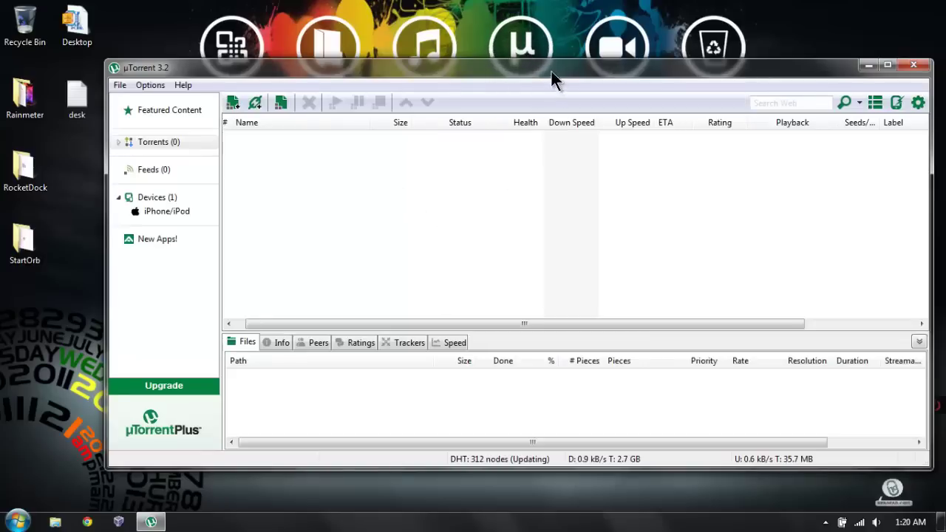
Step: In uTorrent's Advanced preferences, confirm webui.token_auth is false and expand the Advanced node
{"action": "left_click_drag", "start_coordinate": [551, 72], "coordinate": [453, 72]}
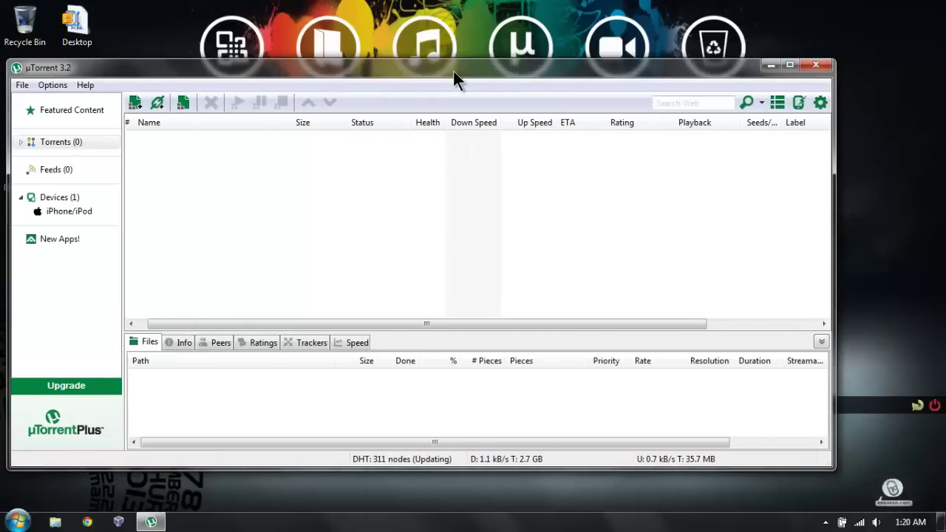
{"action": "left_click", "coordinate": [65, 80]}
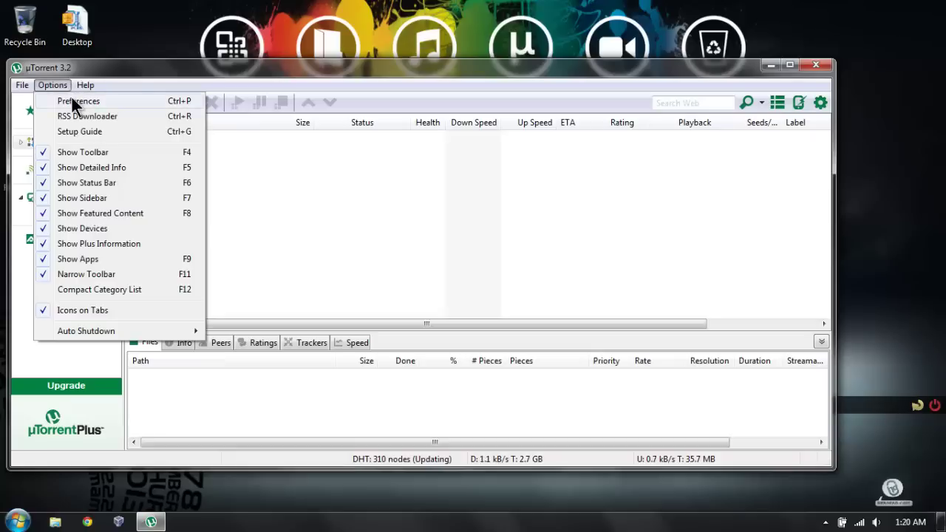
{"action": "left_click", "coordinate": [72, 98]}
{"action": "left_click", "coordinate": [232, 286]}
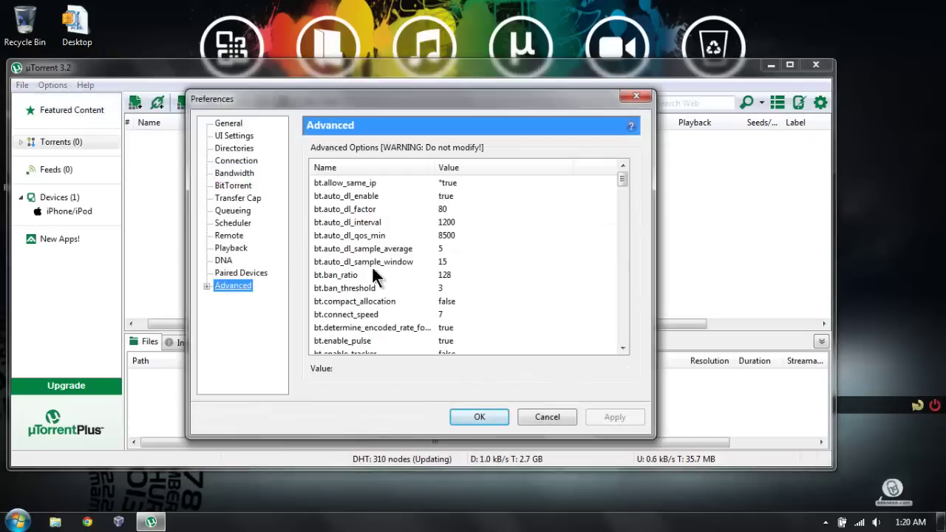
{"action": "scroll", "coordinate": [538, 220], "scroll_direction": "down", "scroll_amount": 20}
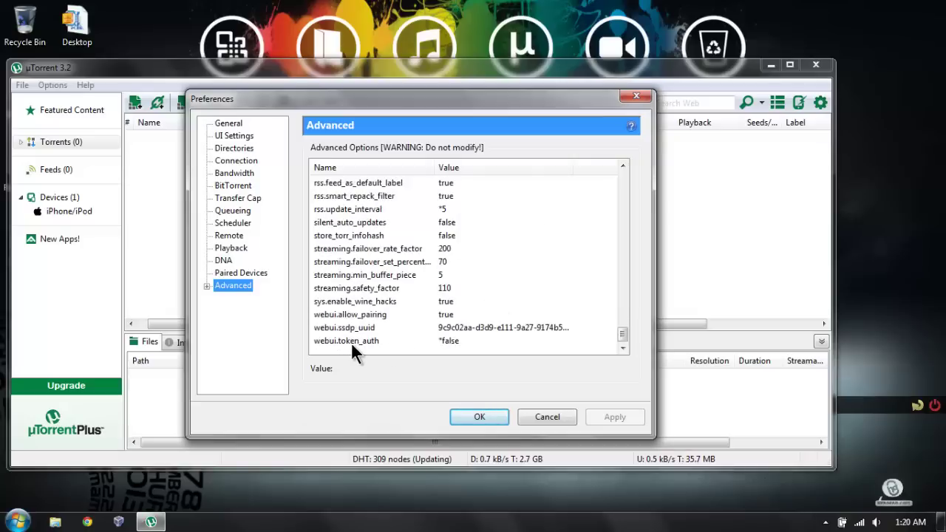
{"action": "left_click", "coordinate": [435, 339]}
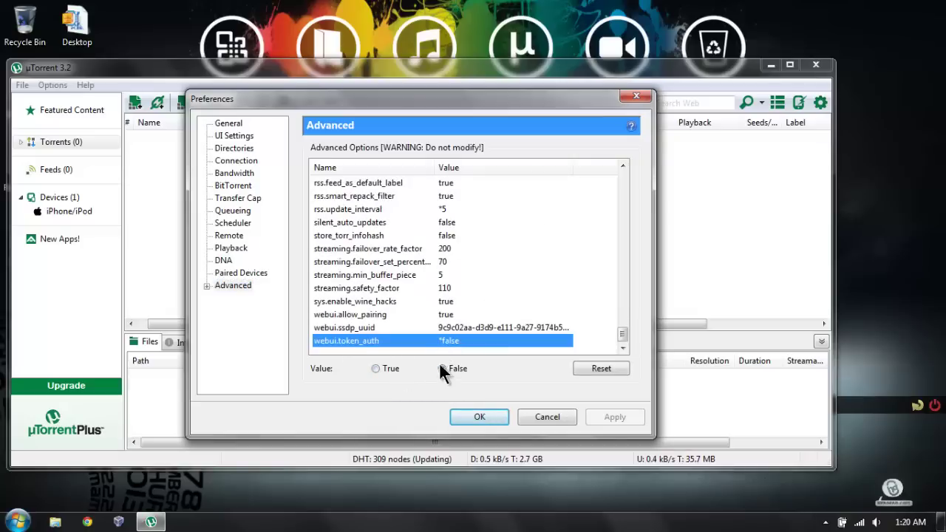
{"action": "left_click", "coordinate": [206, 286]}
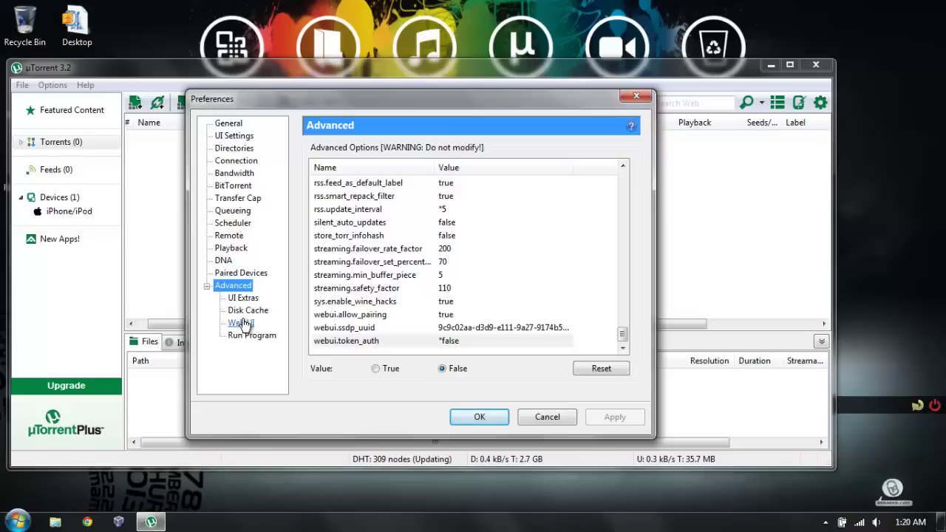
Step: Confirm Web UI is enabled with login credentials and alternative port 8081, then save with OK
{"action": "left_click", "coordinate": [242, 323]}
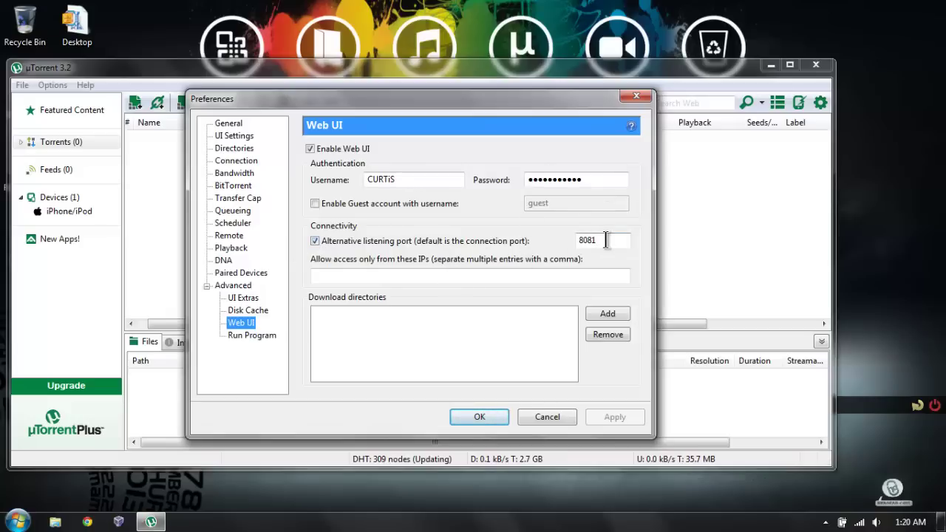
{"action": "left_click", "coordinate": [490, 410]}
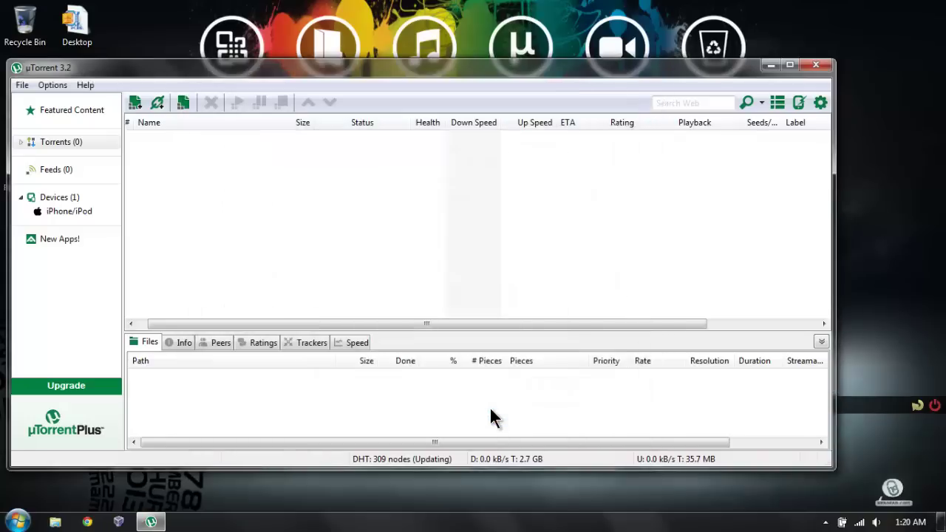
Step: In the µTorrent skin's settings file, enter the user name and password and remove (x86) from PathToUTorrent
{"action": "right_click", "coordinate": [841, 407]}
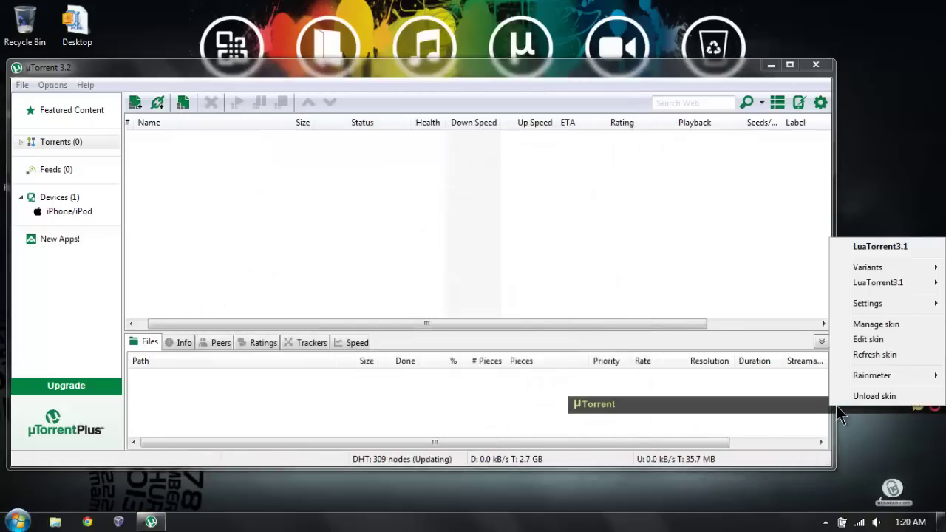
{"action": "left_click", "coordinate": [875, 339]}
{"action": "scroll", "coordinate": [553, 277], "scroll_direction": "down", "scroll_amount": 2}
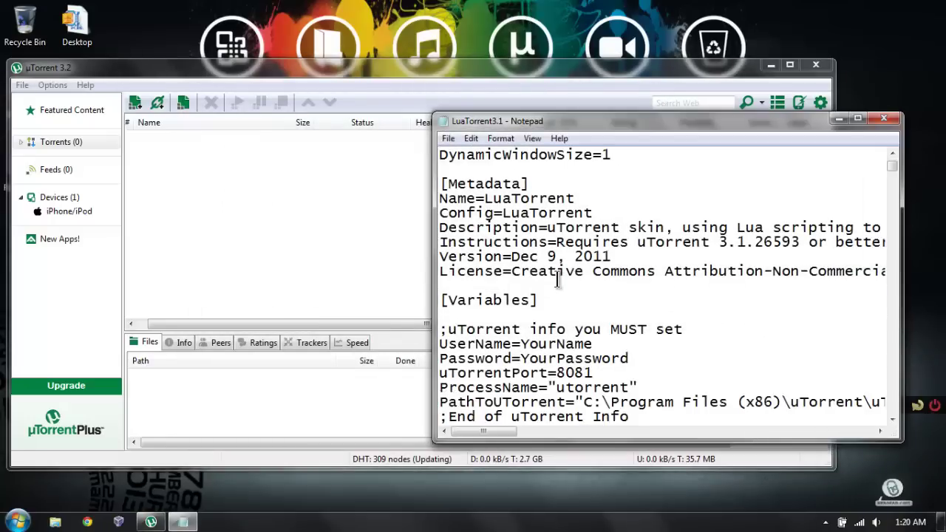
{"action": "left_click_drag", "start_coordinate": [608, 304], "coordinate": [521, 301]}
{"action": "type", "text": "CURTiS"}
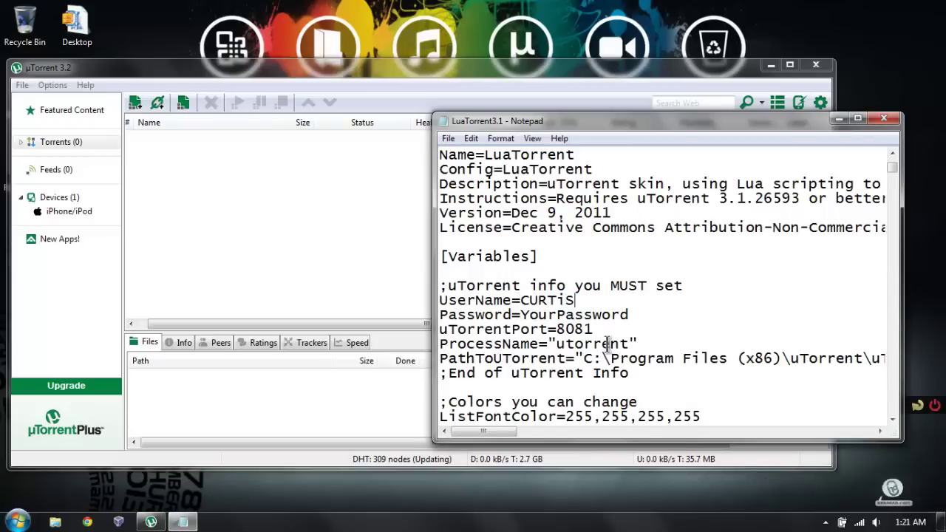
{"action": "left_click_drag", "start_coordinate": [629, 314], "coordinate": [520, 315]}
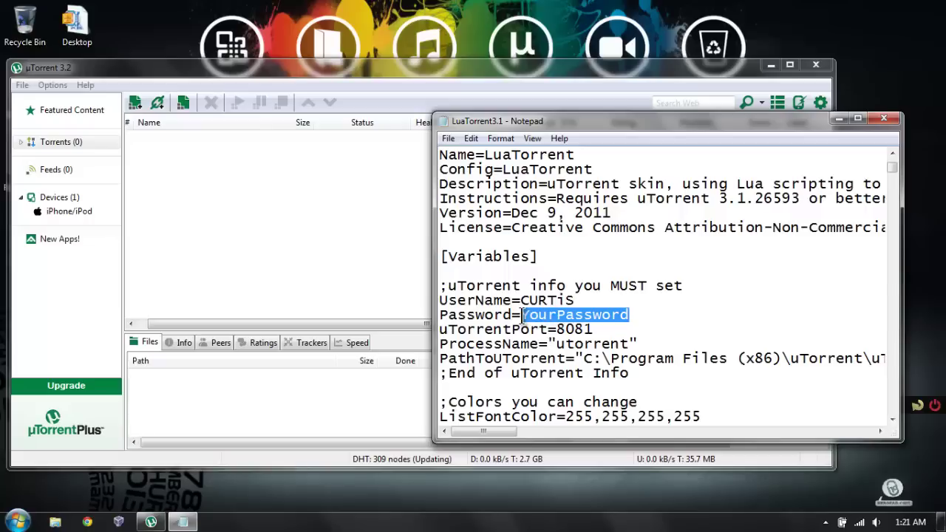
{"action": "type", "text": "12345"}
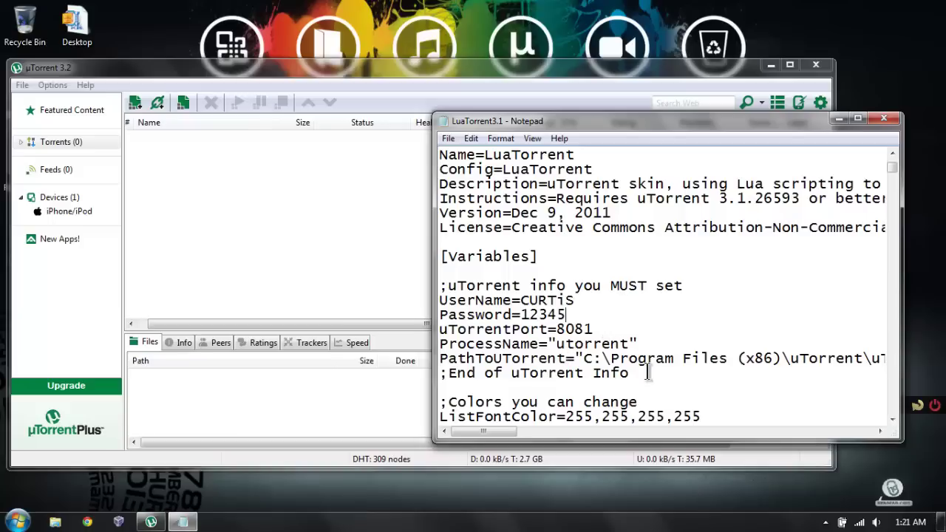
{"action": "left_click_drag", "start_coordinate": [728, 357], "coordinate": [780, 353]}
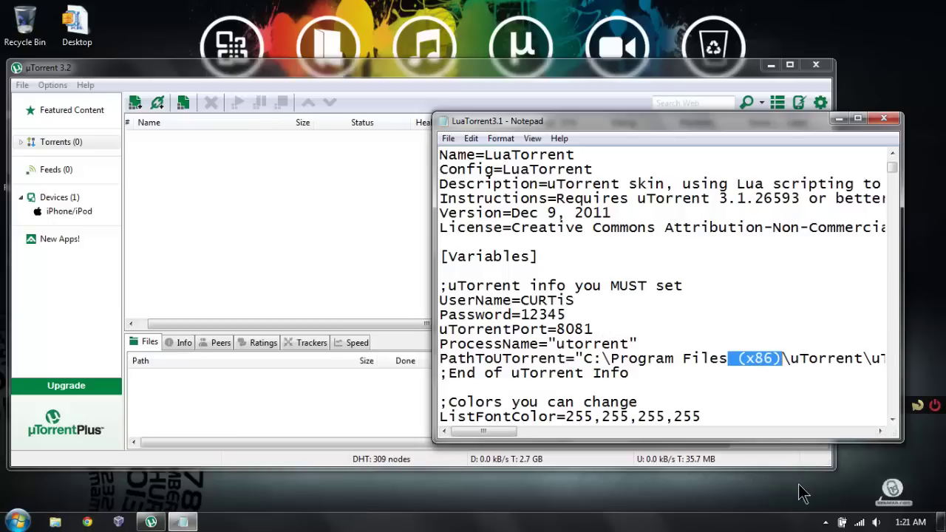
{"action": "key", "text": "Delete"}
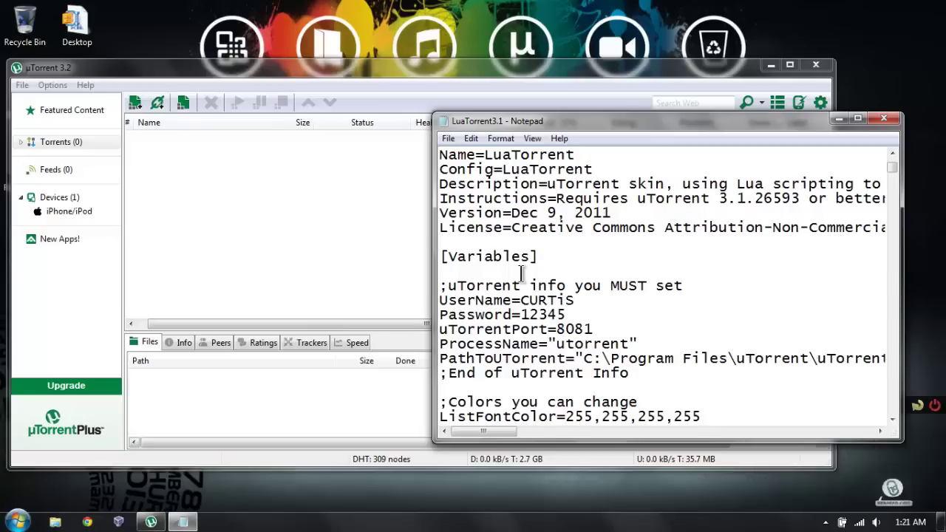
Step: Close the skin file in Notepad and exit uTorrent from its tray icon
{"action": "left_click", "coordinate": [894, 118]}
{"action": "left_click", "coordinate": [833, 522]}
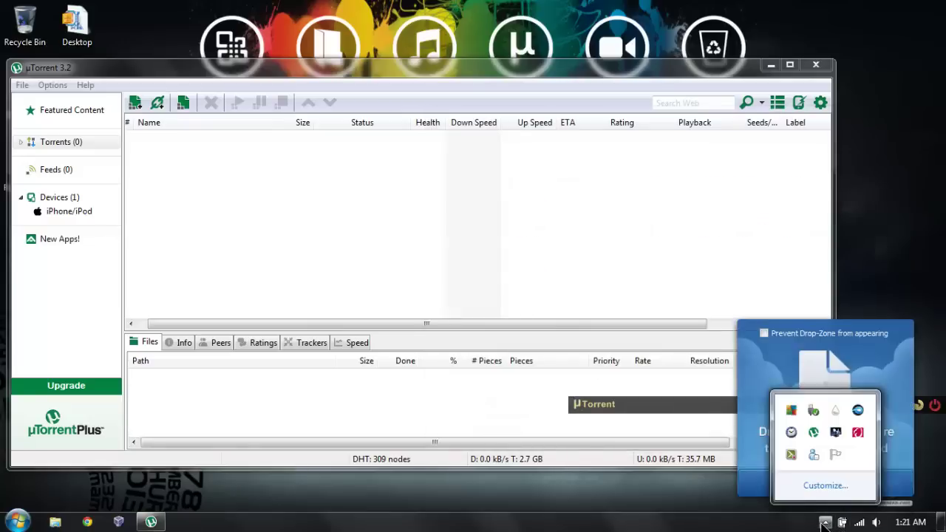
{"action": "right_click", "coordinate": [814, 432]}
{"action": "left_click", "coordinate": [834, 419]}
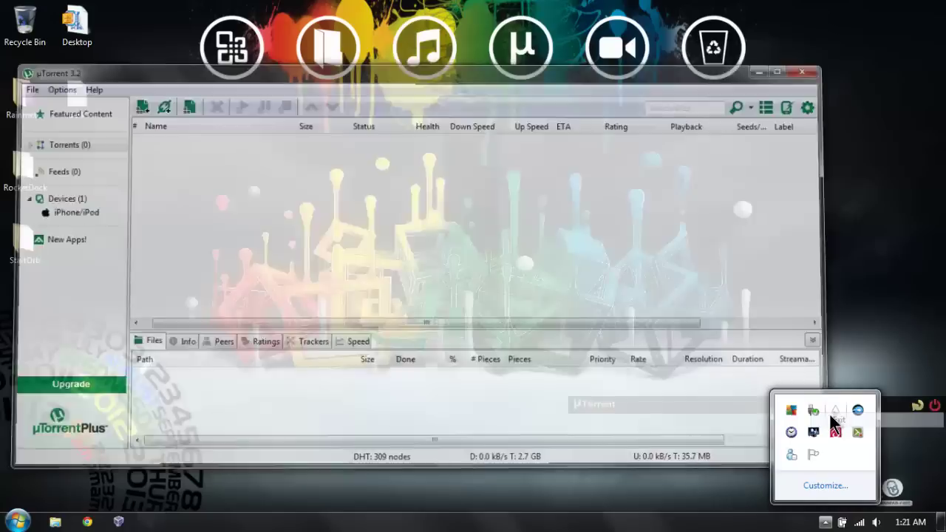
{"action": "left_click", "coordinate": [458, 445]}
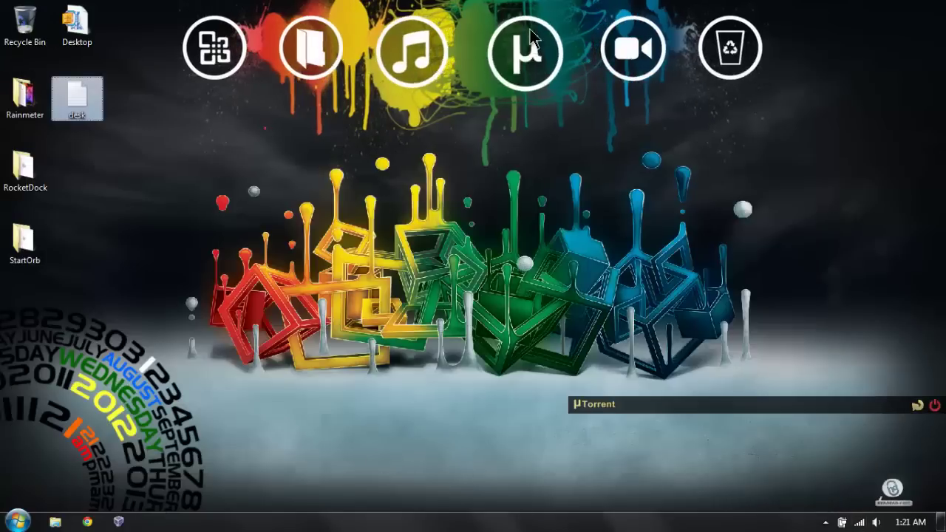
Step: Launch Chrome and go to the KAT site from the Torrent bookmarks folder
{"action": "left_click", "coordinate": [88, 521]}
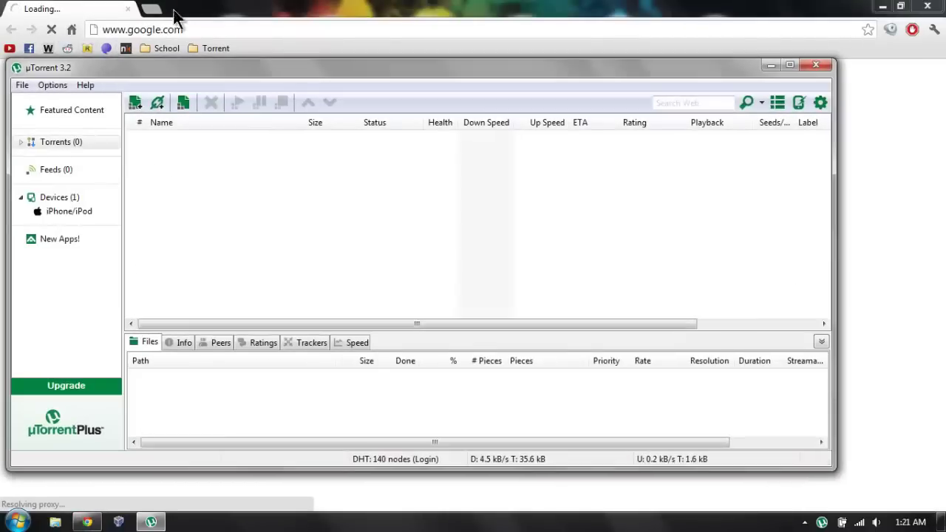
{"action": "left_click", "coordinate": [175, 17]}
{"action": "left_click", "coordinate": [197, 46]}
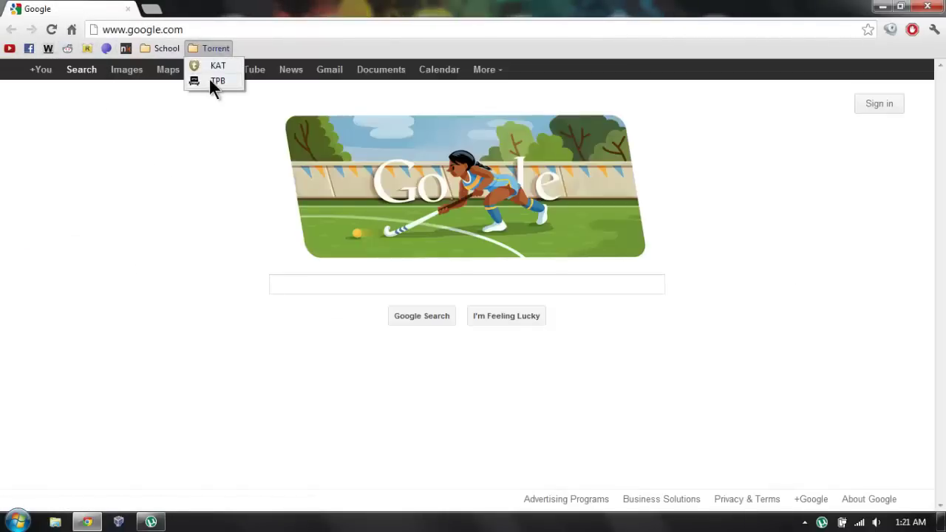
{"action": "left_click", "coordinate": [213, 63]}
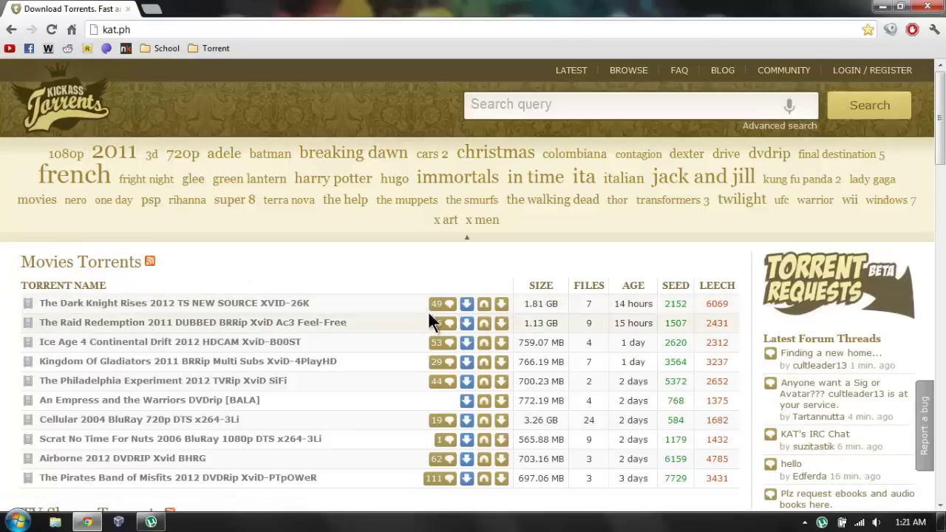
Step: Add The Dark Knight Rises 2012 torrent to uTorrent, then close uTorrent and Chrome
{"action": "mouse_move", "coordinate": [438, 308]}
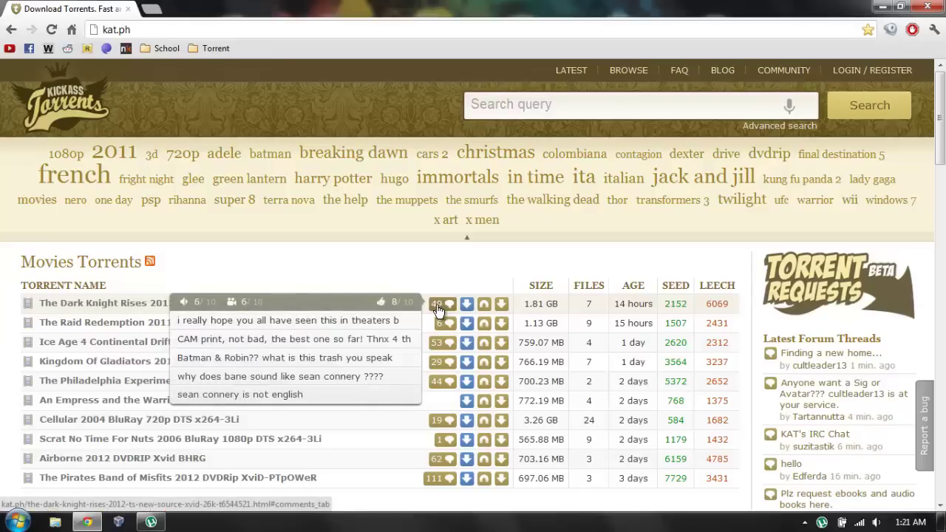
{"action": "left_click", "coordinate": [483, 304]}
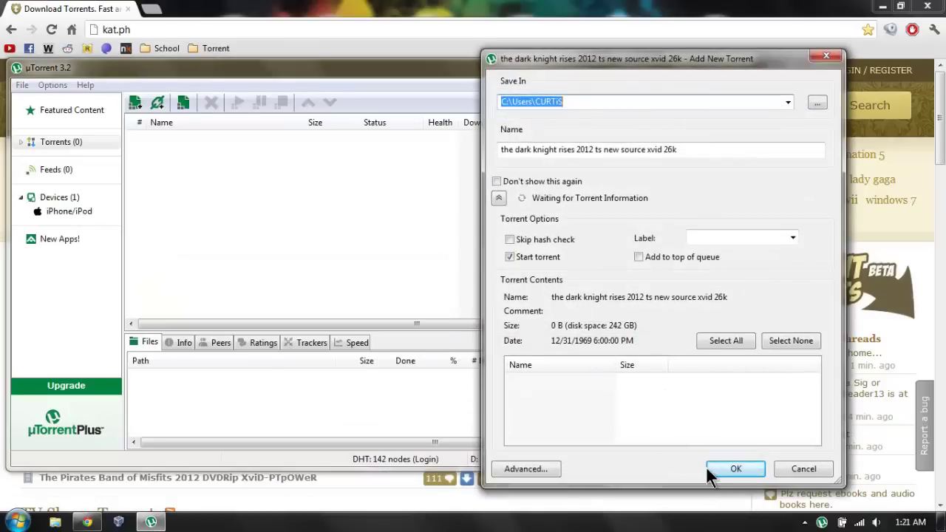
{"action": "left_click", "coordinate": [727, 464]}
{"action": "left_click", "coordinate": [813, 66]}
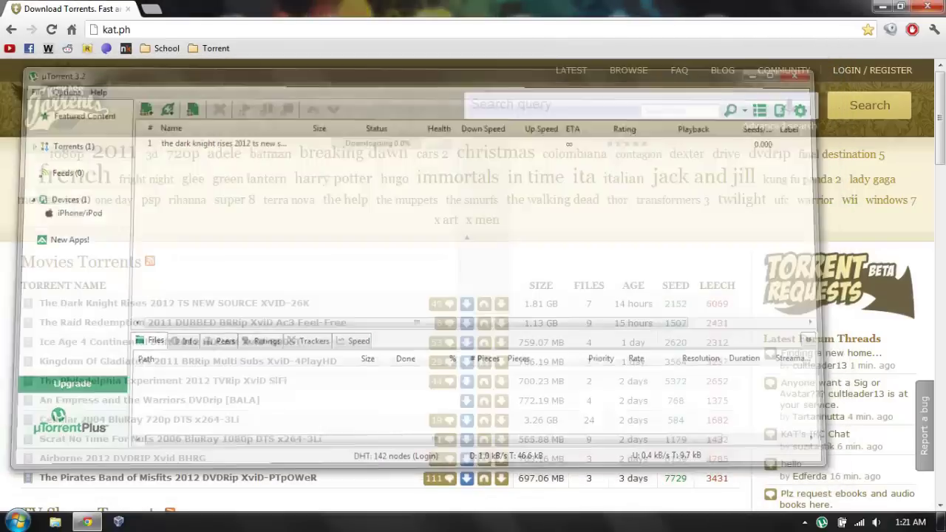
{"action": "left_click", "coordinate": [926, 9]}
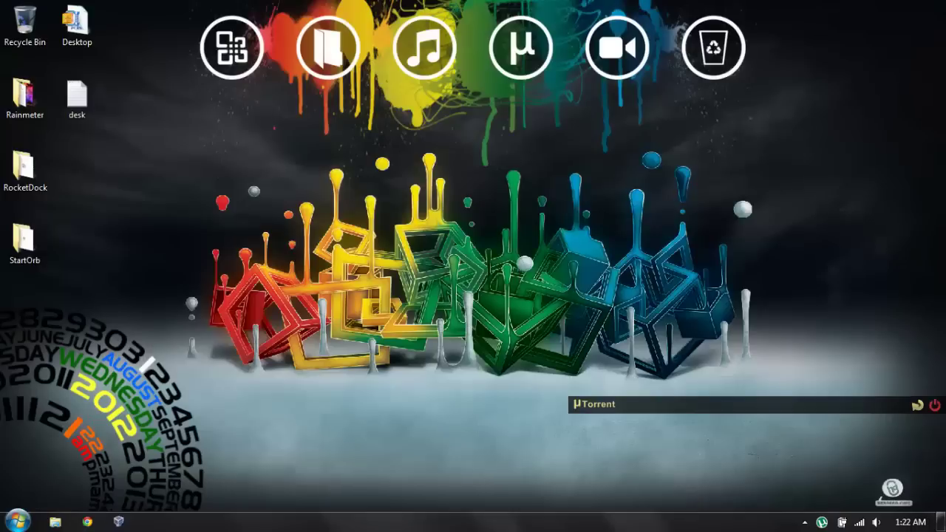
Step: Restore uTorrent and relaunch Rainmeter from the Start menu to show its desktop skins
{"action": "left_click", "coordinate": [821, 522]}
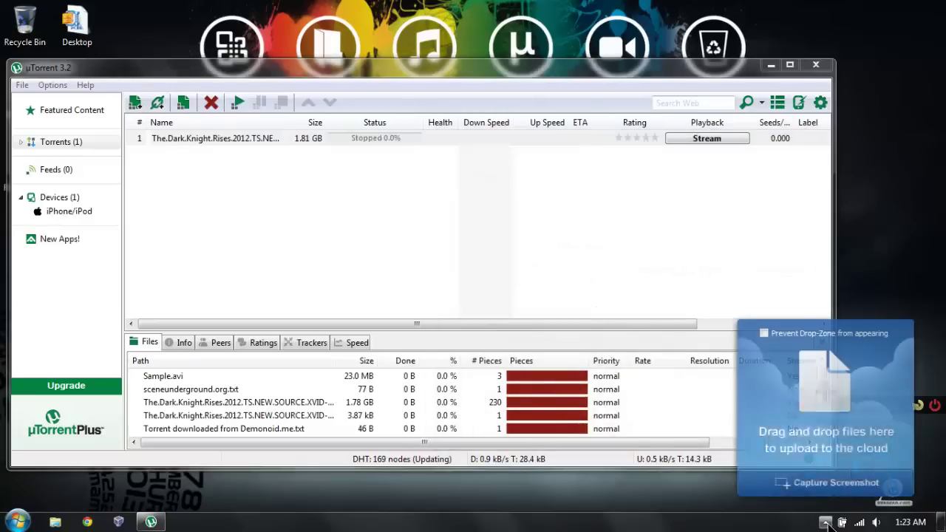
{"action": "left_click", "coordinate": [804, 522]}
{"action": "right_click", "coordinate": [857, 433]}
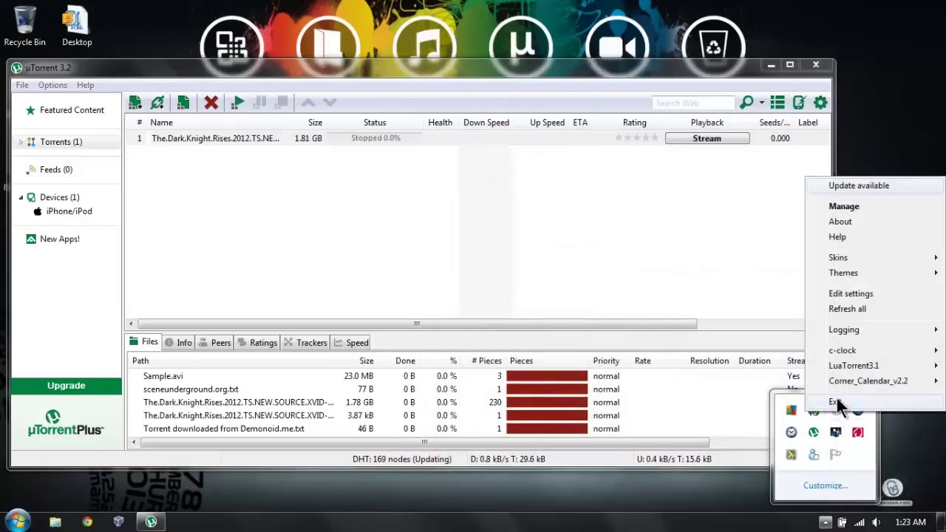
{"action": "key", "text": "Escape"}
{"action": "left_click", "coordinate": [16, 521]}
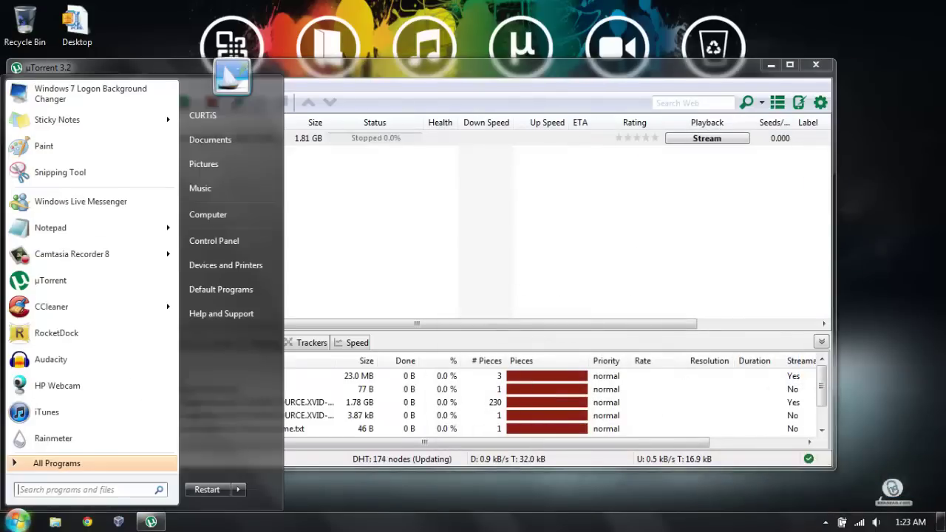
{"action": "left_click", "coordinate": [85, 438]}
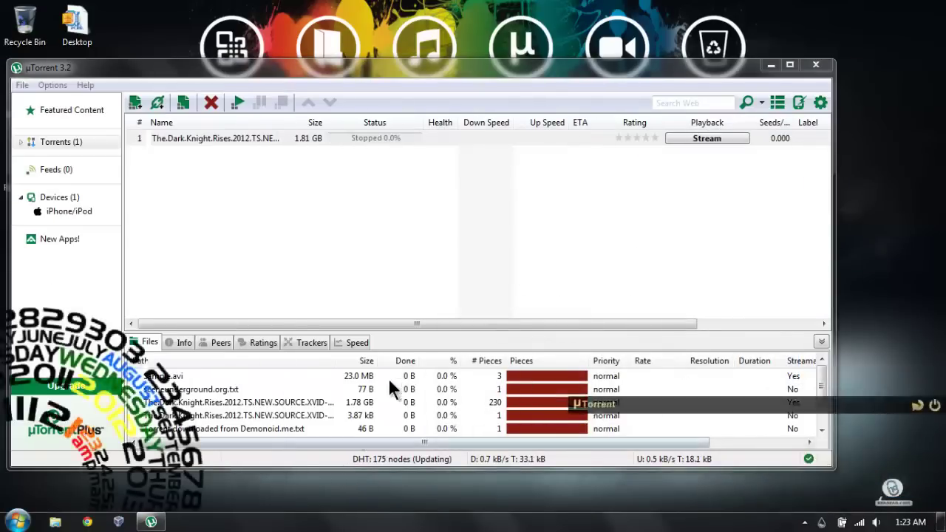
Step: Start downloading The Dark Knight Rises torrent, view its trackers, and close uTorrent
{"action": "left_click", "coordinate": [517, 272]}
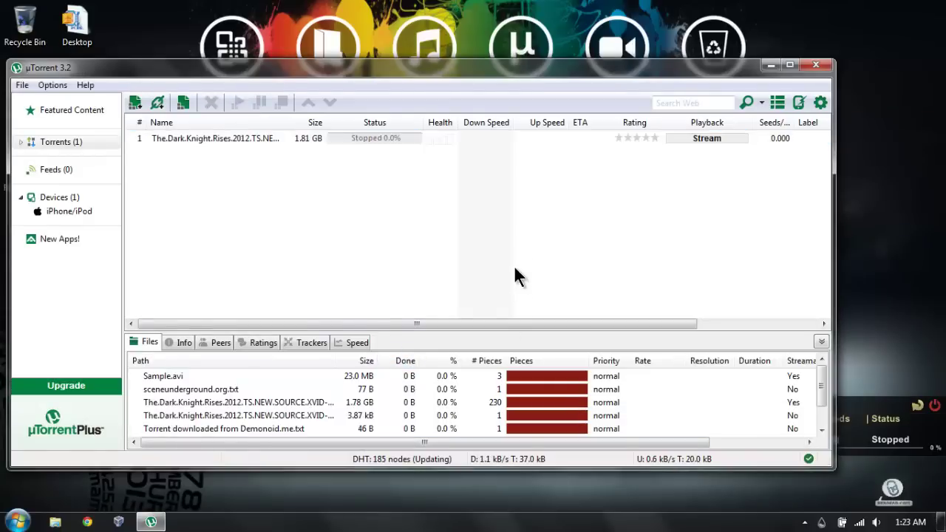
{"action": "left_click", "coordinate": [460, 142]}
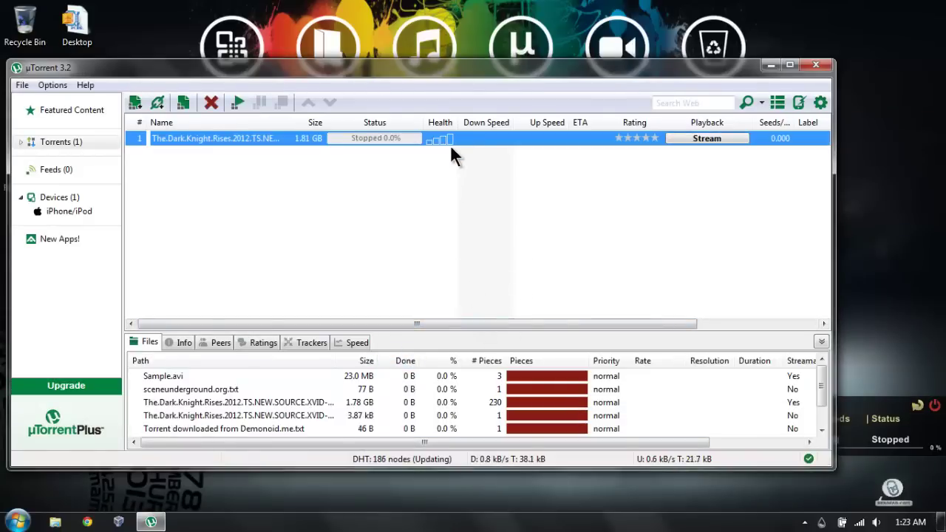
{"action": "left_click", "coordinate": [880, 444]}
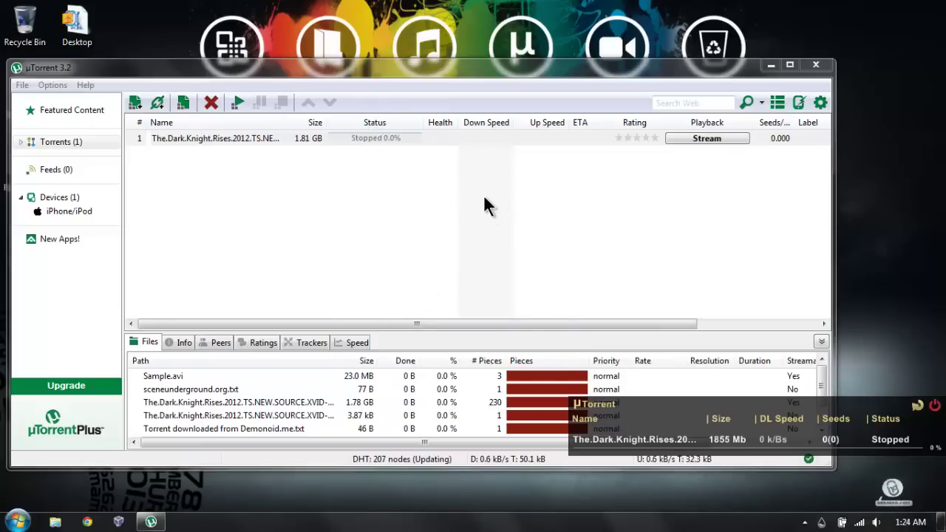
{"action": "left_click", "coordinate": [470, 137]}
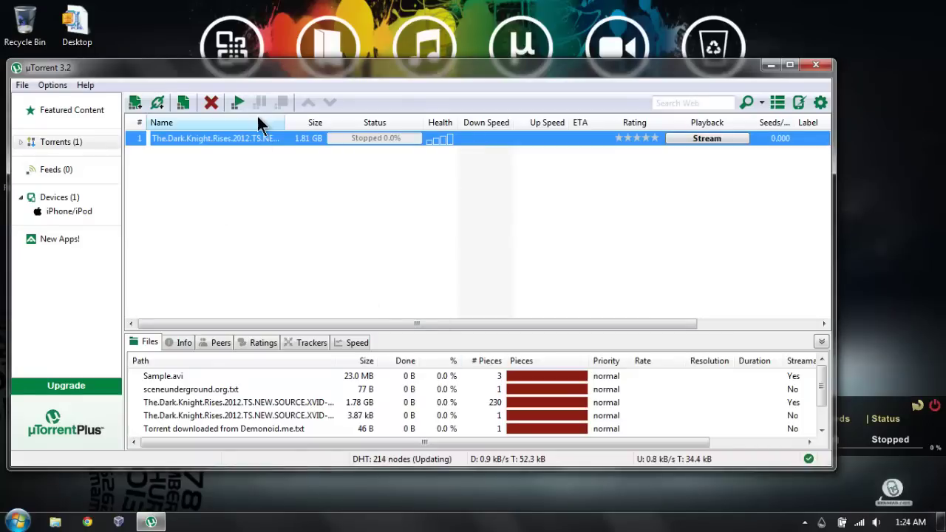
{"action": "left_click", "coordinate": [237, 104]}
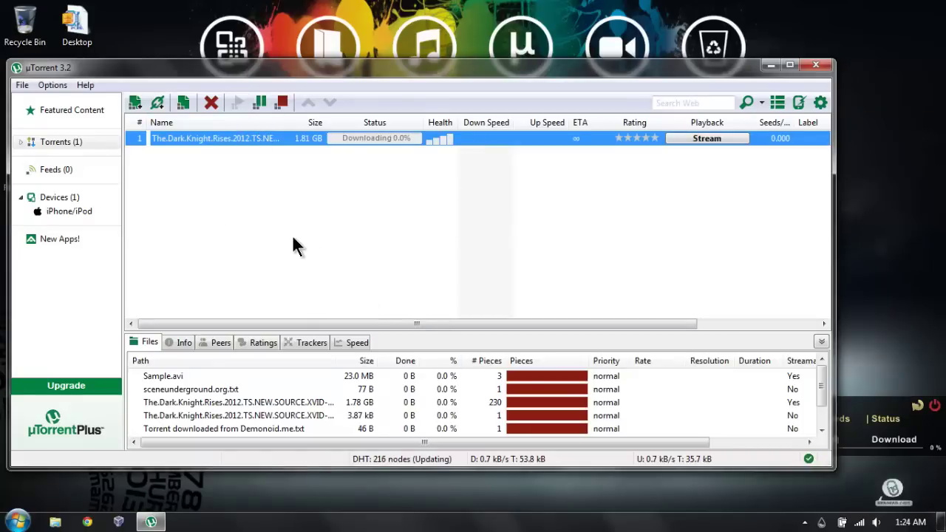
{"action": "left_click", "coordinate": [294, 341]}
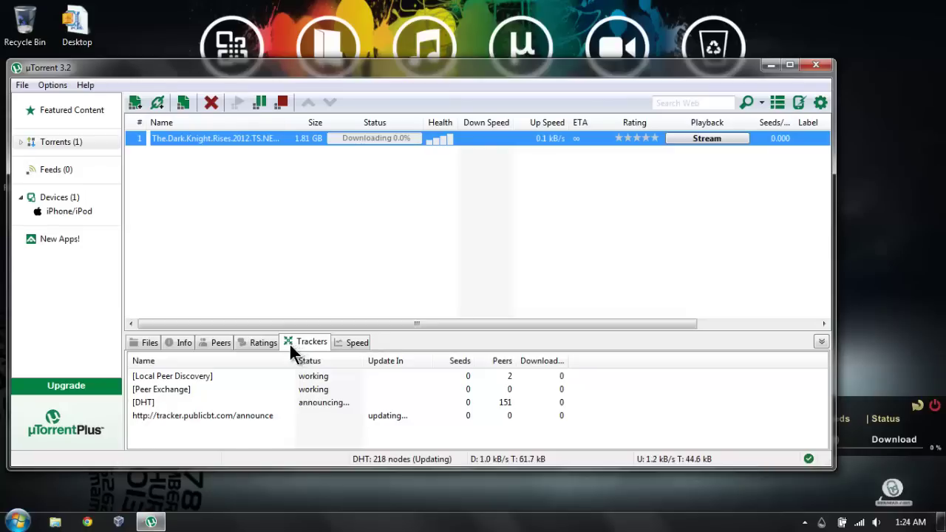
{"action": "left_click", "coordinate": [816, 65]}
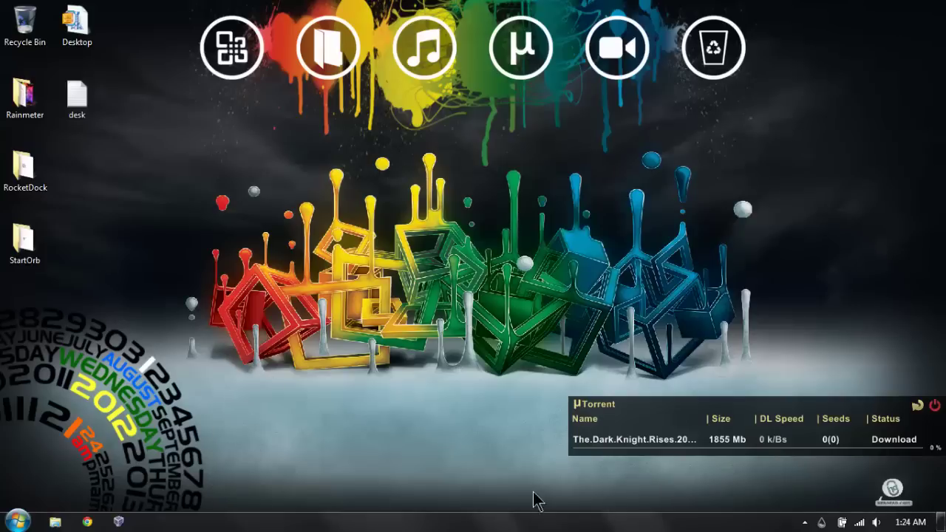
Step: Run Start Orb Changer from the desktop StartOrb folder and choose to change the orb
{"action": "double_click", "coordinate": [7, 244]}
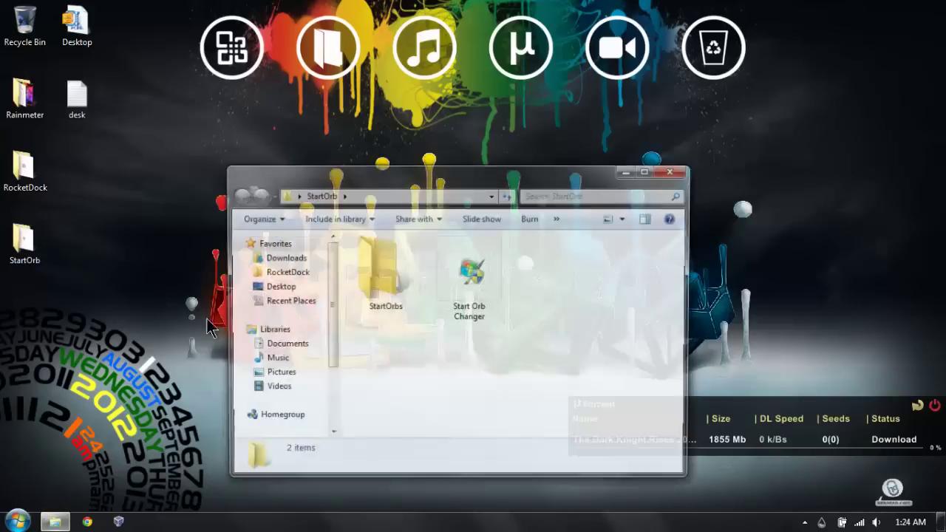
{"action": "double_click", "coordinate": [461, 289]}
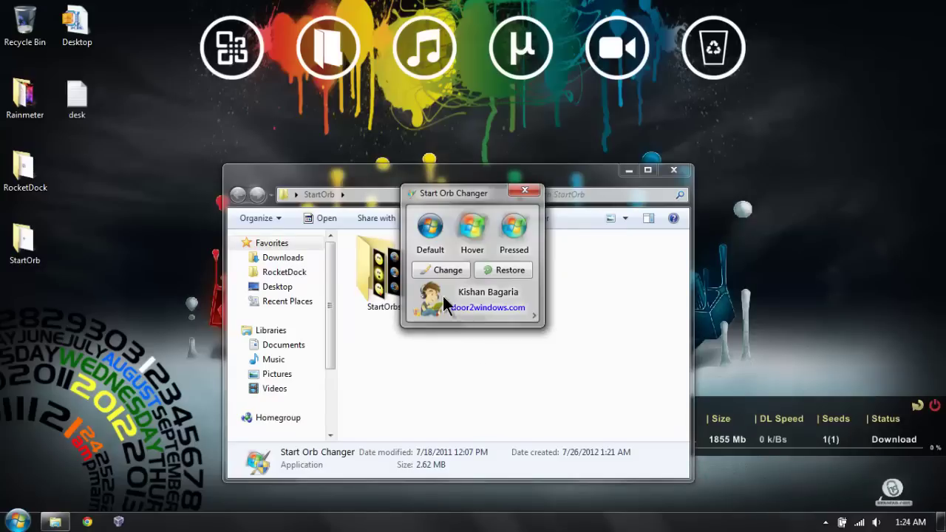
{"action": "left_click", "coordinate": [443, 270]}
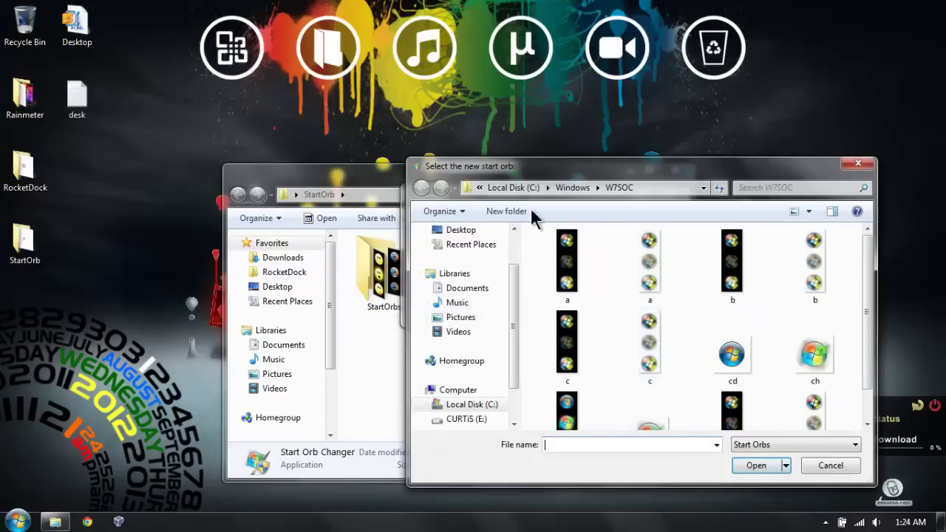
Step: Pick Super orbe revu x from Desktop > StartOrb > StartOrbs as the new orb
{"action": "left_click", "coordinate": [460, 230]}
{"action": "scroll", "coordinate": [765, 334], "scroll_direction": "down", "scroll_amount": 2}
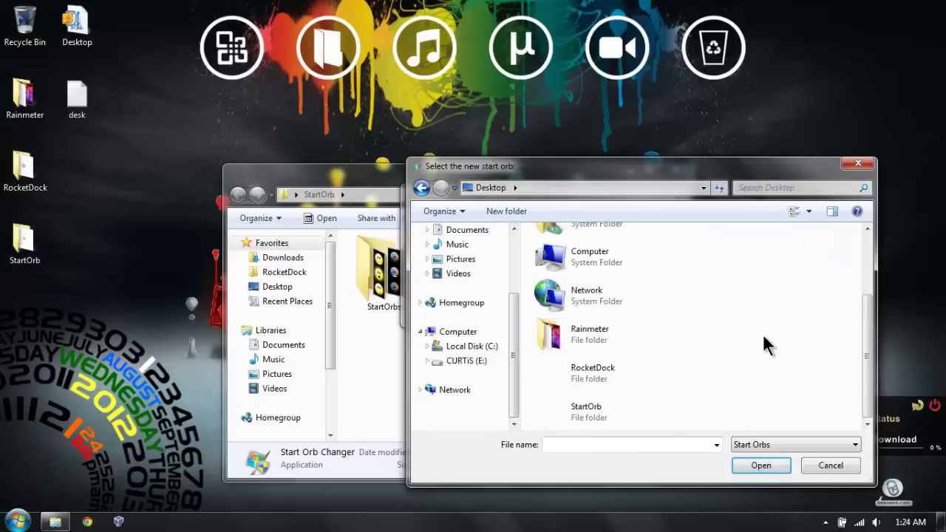
{"action": "double_click", "coordinate": [556, 410]}
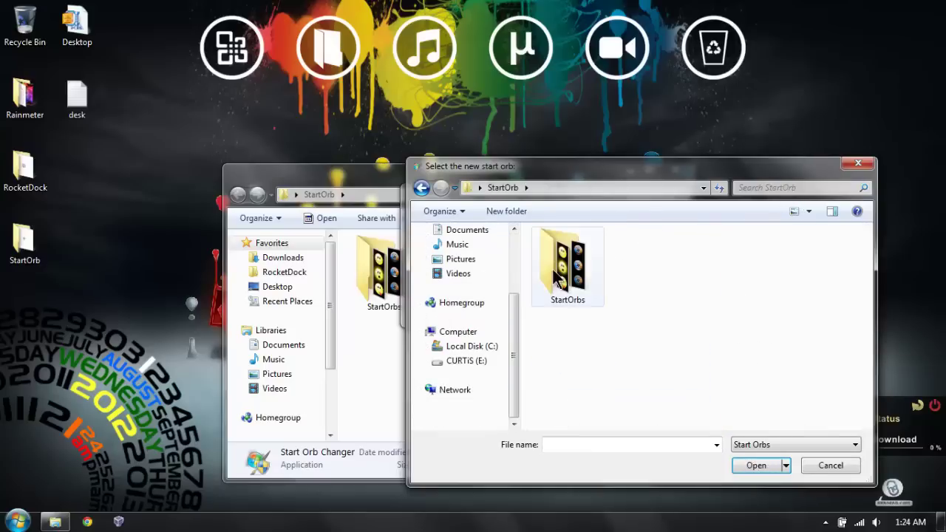
{"action": "double_click", "coordinate": [560, 275]}
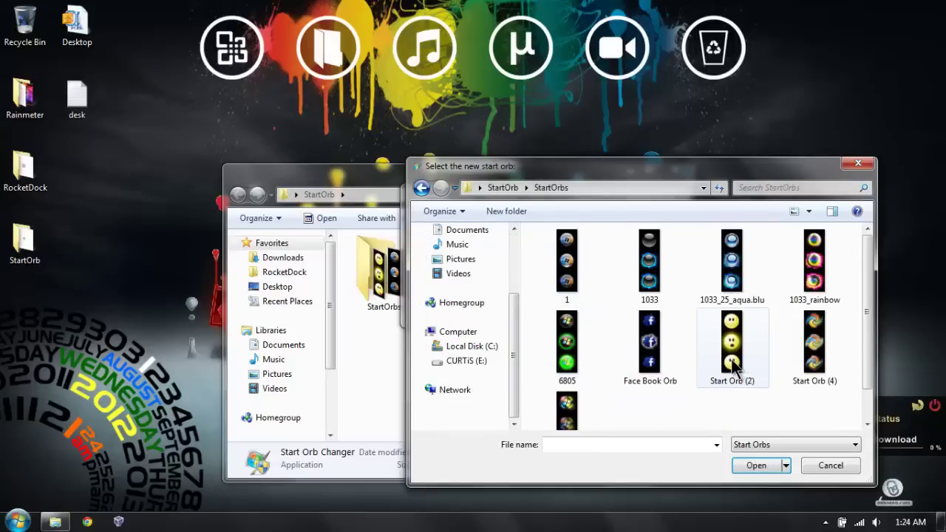
{"action": "scroll", "coordinate": [732, 365], "scroll_direction": "down", "scroll_amount": 1}
{"action": "scroll", "coordinate": [728, 365], "scroll_direction": "up", "scroll_amount": 1}
{"action": "scroll", "coordinate": [695, 359], "scroll_direction": "down", "scroll_amount": 1}
{"action": "scroll", "coordinate": [674, 358], "scroll_direction": "up", "scroll_amount": 1}
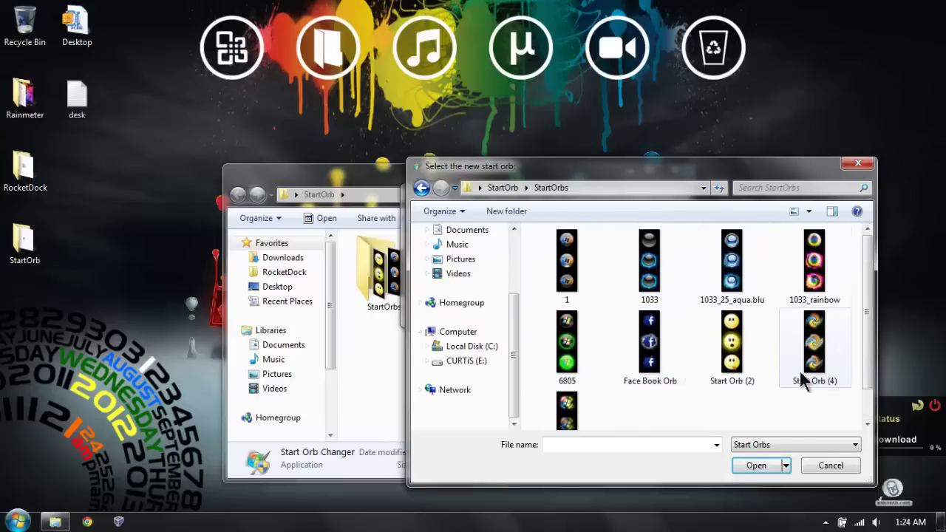
{"action": "scroll", "coordinate": [621, 395], "scroll_direction": "down", "scroll_amount": 1}
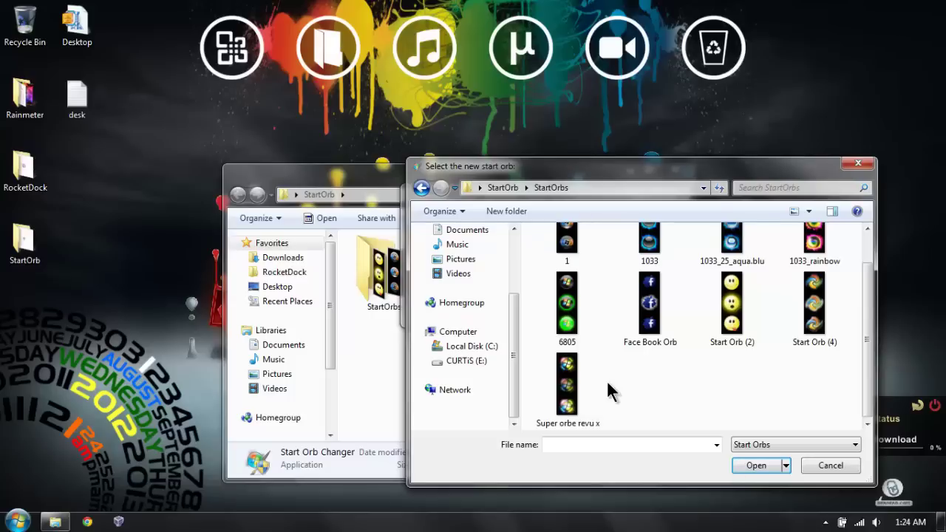
{"action": "scroll", "coordinate": [601, 369], "scroll_direction": "up", "scroll_amount": 1}
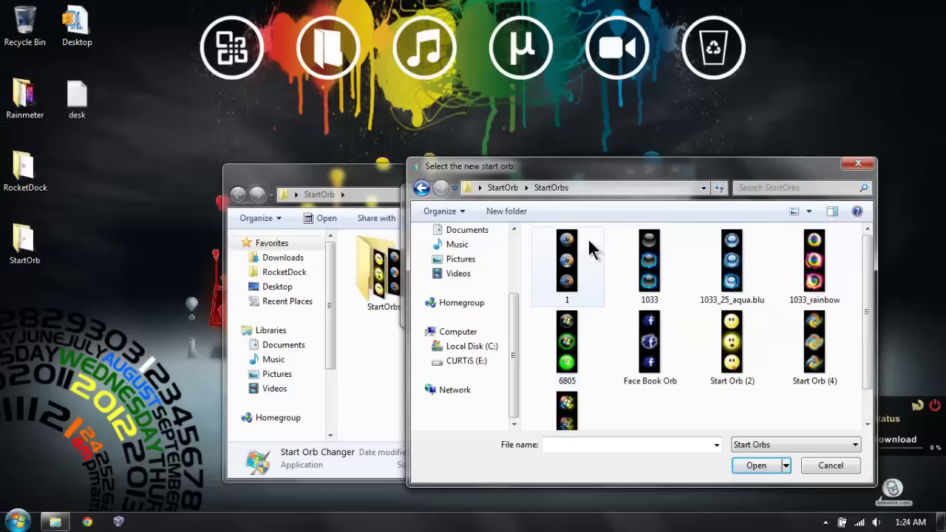
{"action": "scroll", "coordinate": [628, 417], "scroll_direction": "down", "scroll_amount": 1}
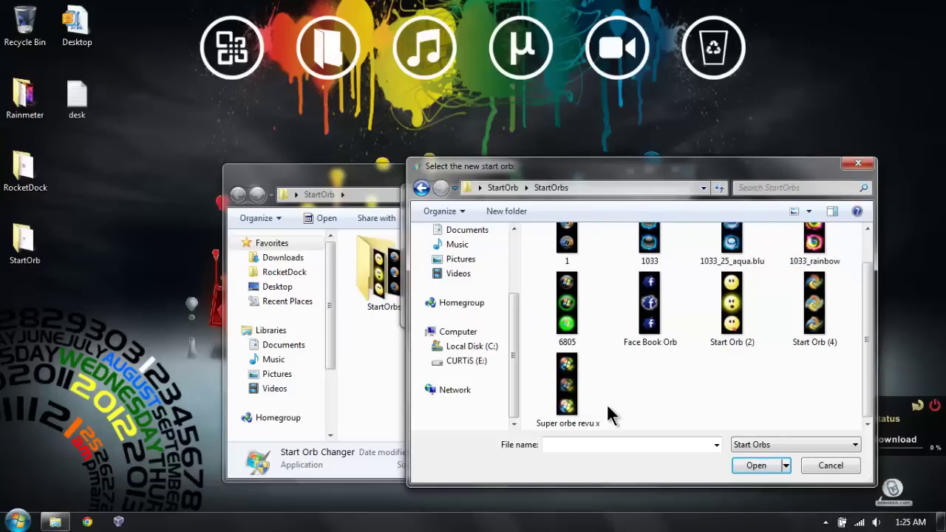
{"action": "scroll", "coordinate": [606, 415], "scroll_direction": "up", "scroll_amount": 1}
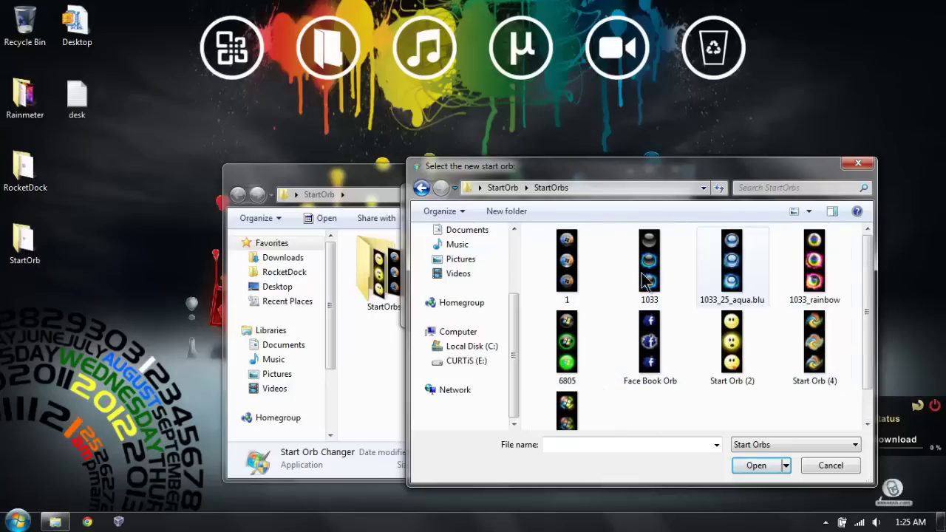
{"action": "scroll", "coordinate": [602, 369], "scroll_direction": "down", "scroll_amount": 1}
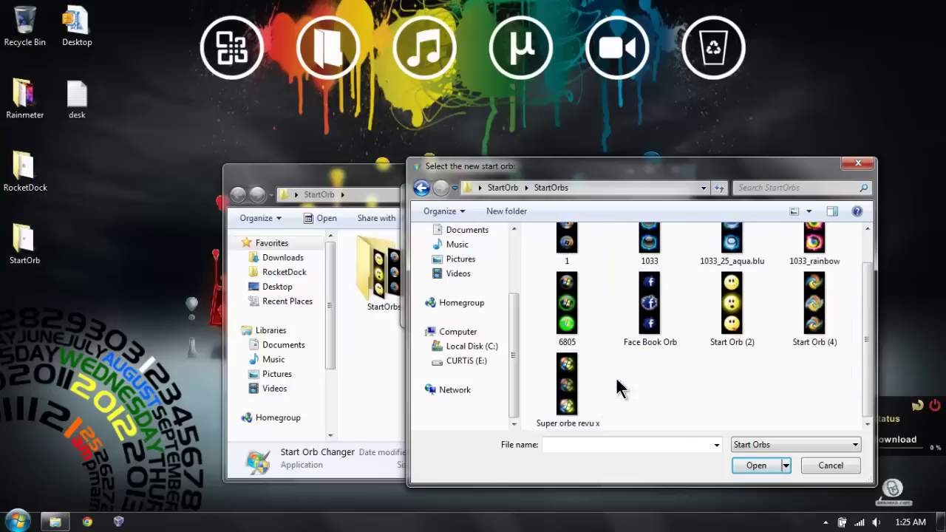
{"action": "double_click", "coordinate": [571, 384]}
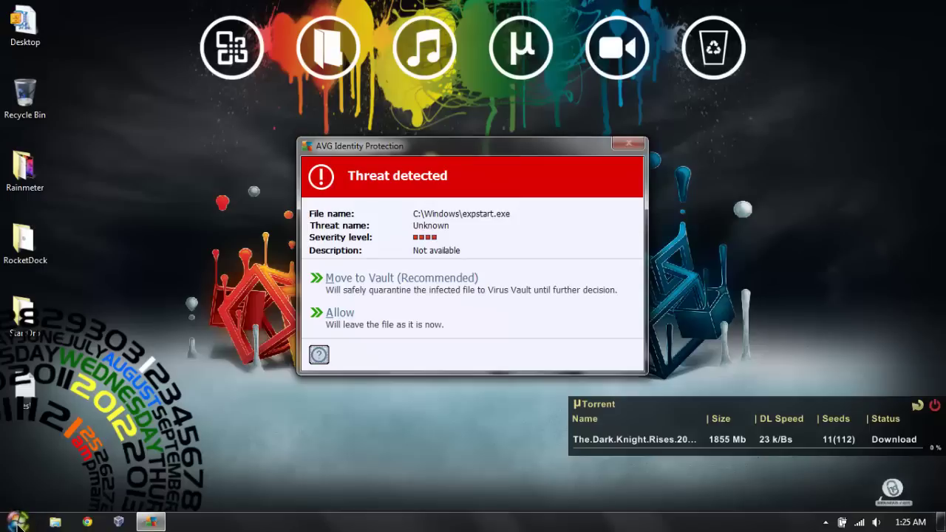
Step: Dismiss the Success message, close Start Orb Changer, and allow expstart.exe in AVG
{"action": "left_click", "coordinate": [556, 271]}
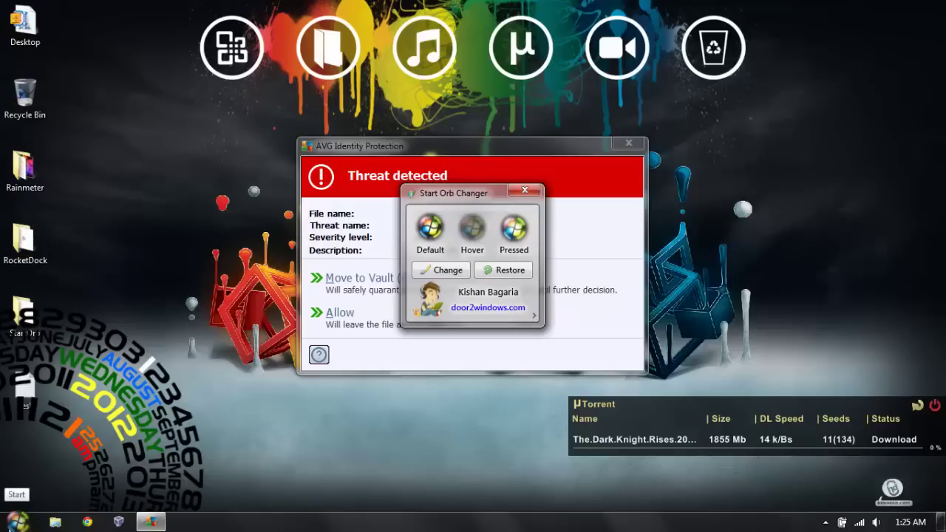
{"action": "left_click", "coordinate": [525, 190]}
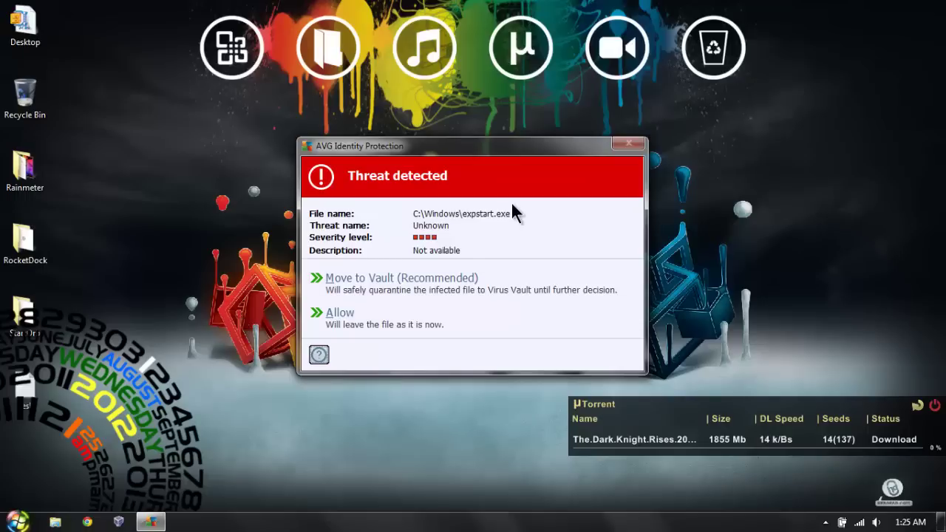
{"action": "left_click", "coordinate": [352, 325]}
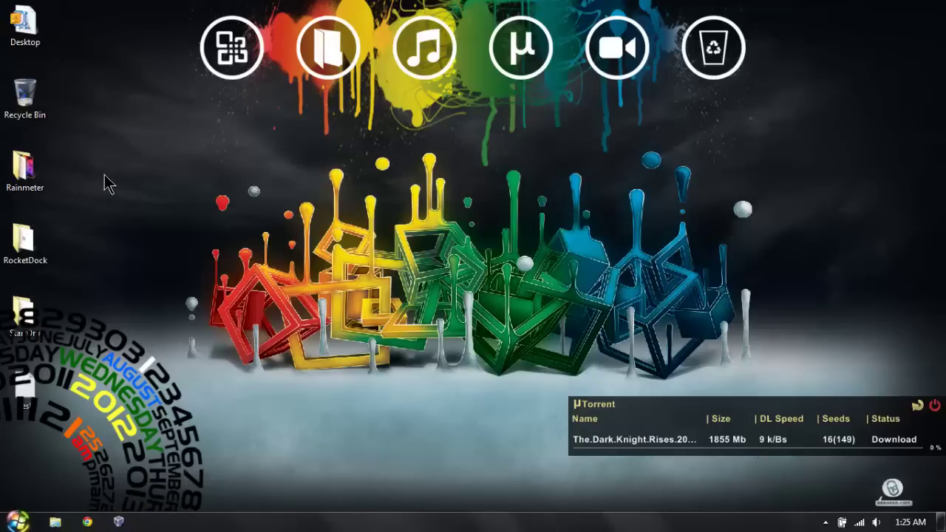
Step: Open the Start menu and dismiss it, twice
{"action": "left_click", "coordinate": [16, 520]}
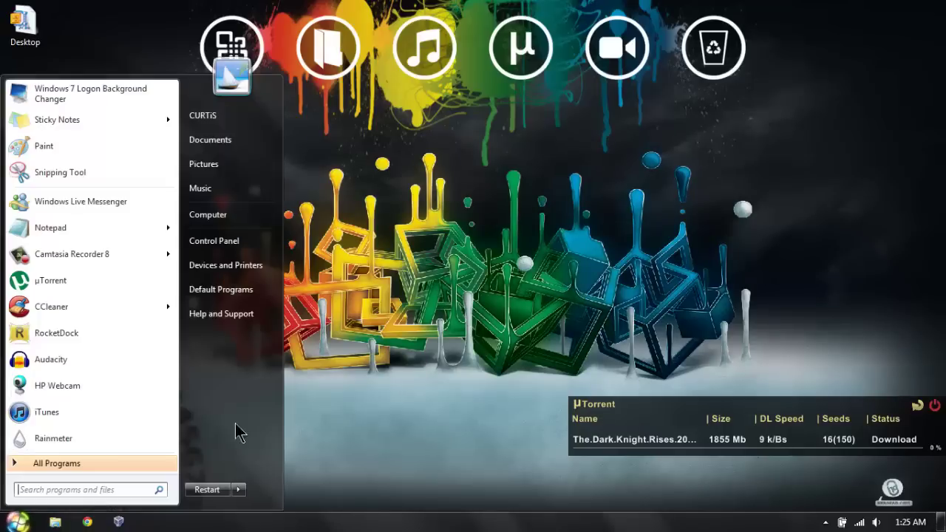
{"action": "left_click", "coordinate": [390, 298]}
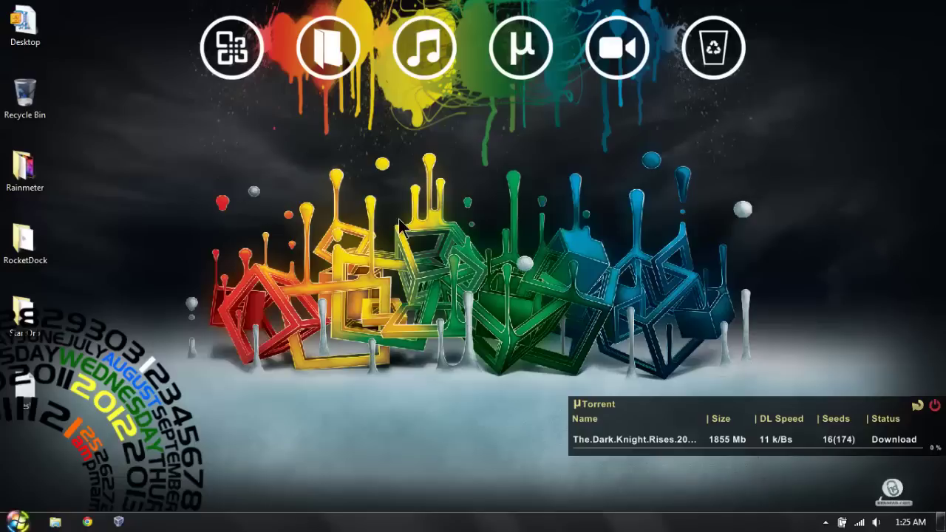
{"action": "left_click", "coordinate": [17, 521]}
{"action": "left_click", "coordinate": [380, 282]}
Step: Move the Rainmeter, RocketDock and StartOrb icons to the next column, leaving Recycle Bin in column one
{"action": "left_click_drag", "start_coordinate": [198, 366], "coordinate": [4, 152]}
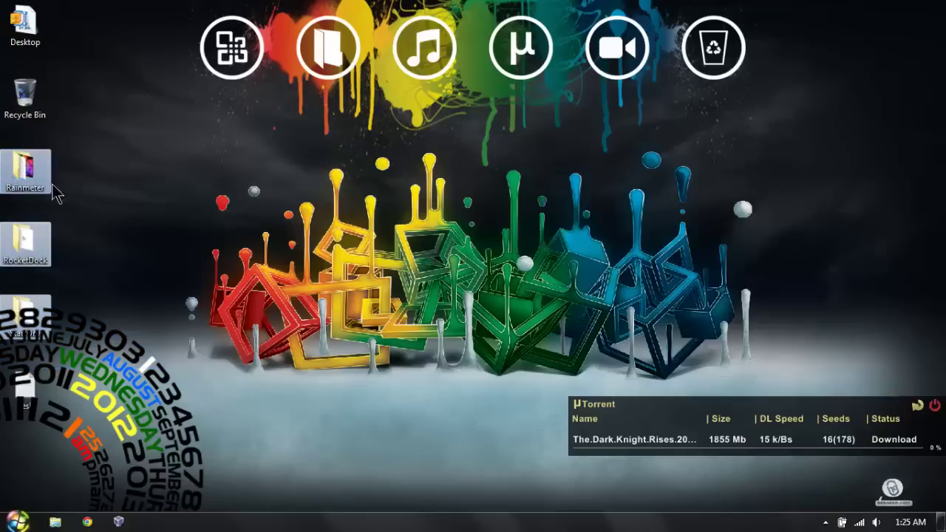
{"action": "left_click_drag", "start_coordinate": [416, 424], "coordinate": [25, 96]}
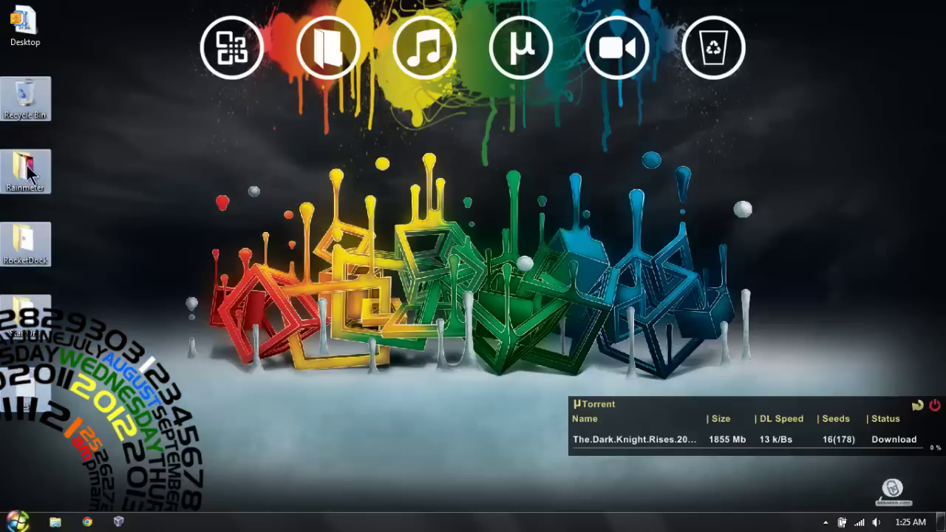
{"action": "left_click_drag", "start_coordinate": [25, 168], "coordinate": [77, 98]}
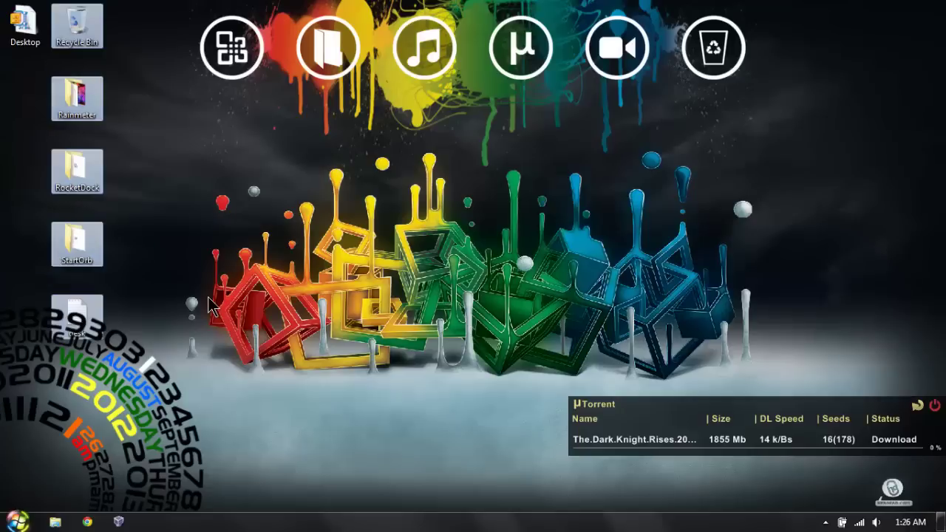
{"action": "left_click_drag", "start_coordinate": [209, 305], "coordinate": [63, 109]}
{"action": "left_click_drag", "start_coordinate": [103, 85], "coordinate": [155, 12]}
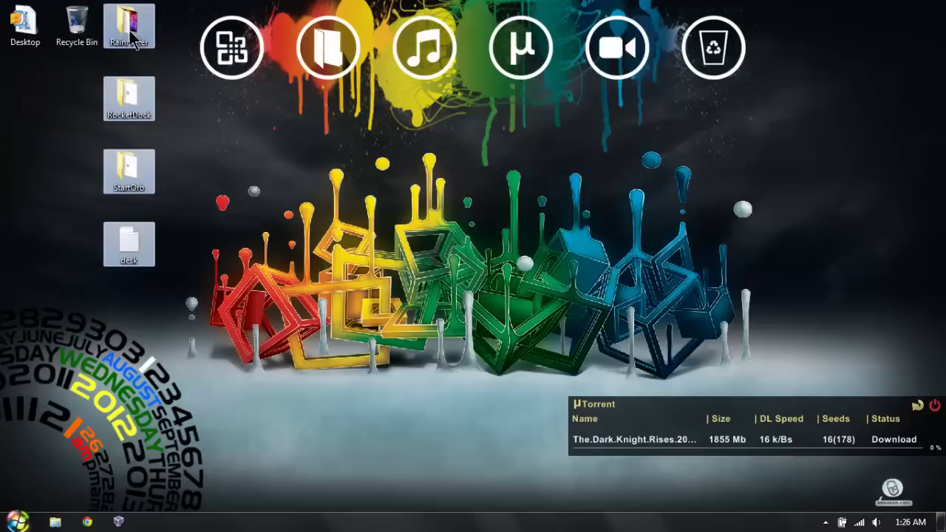
{"action": "left_click_drag", "start_coordinate": [77, 26], "coordinate": [24, 100]}
{"action": "left_click", "coordinate": [292, 198]}
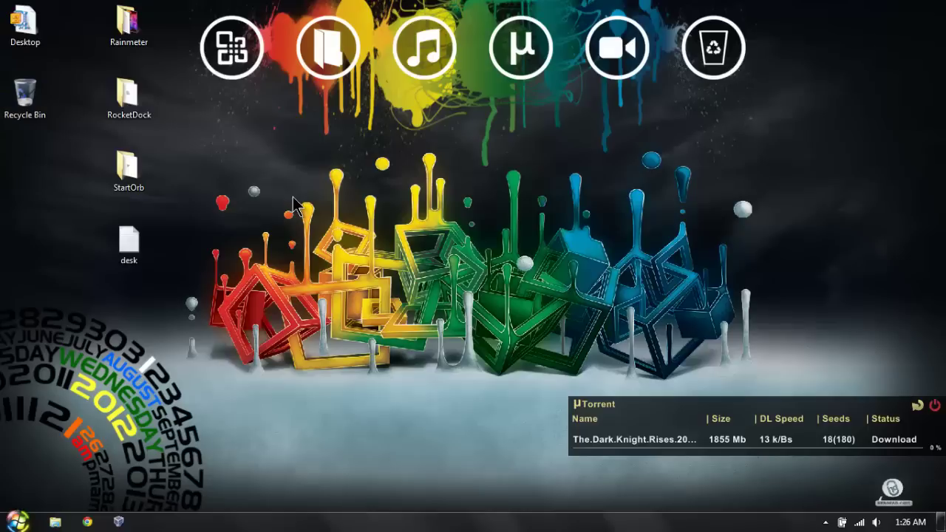
Step: Select the Rainmeter, RocketDock, StartOrb and desk icons, then open desktop Personalization
{"action": "left_click_drag", "start_coordinate": [258, 318], "coordinate": [83, 13]}
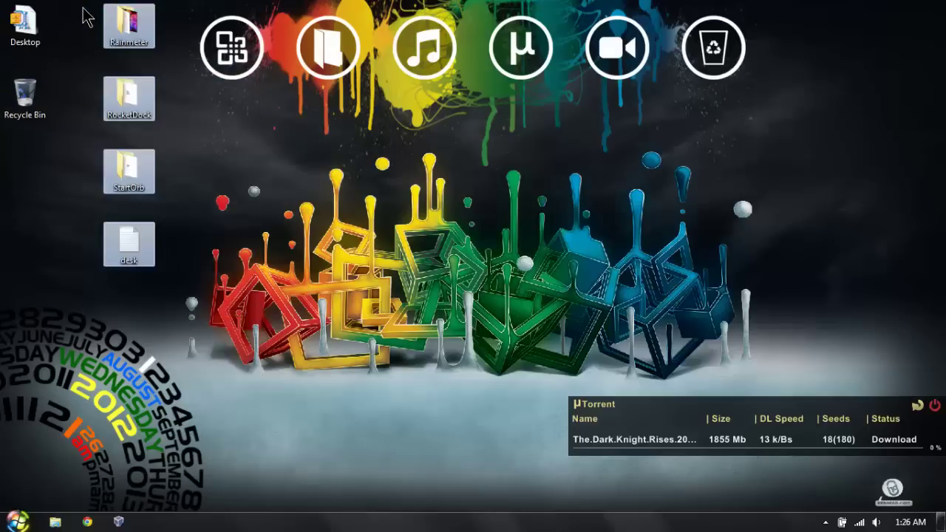
{"action": "right_click", "coordinate": [132, 87]}
{"action": "left_click", "coordinate": [251, 184]}
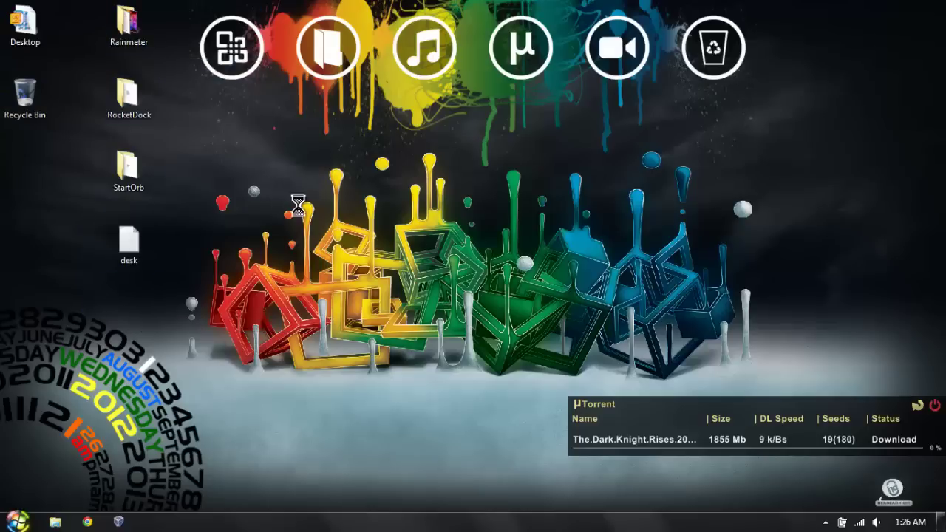
{"action": "right_click", "coordinate": [245, 173]}
{"action": "left_click", "coordinate": [333, 356]}
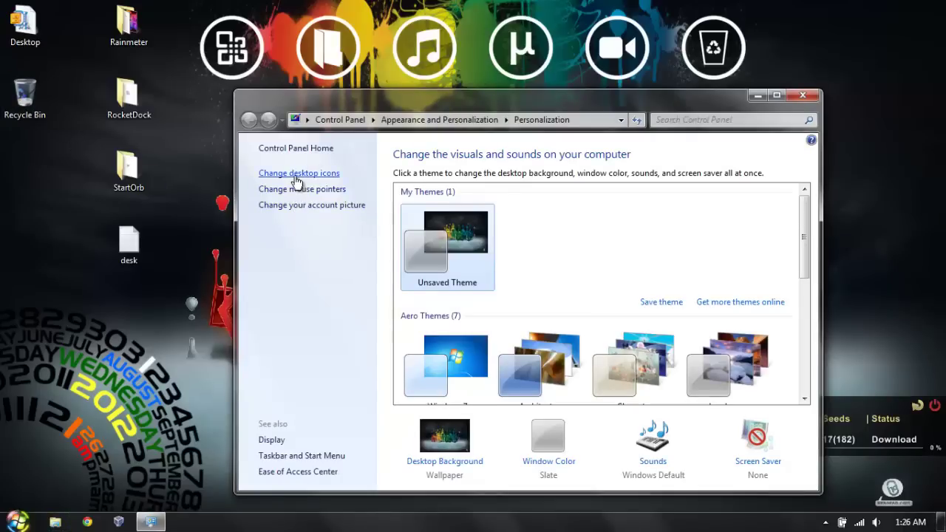
Step: Hide the Recycle Bin from the desktop in Desktop Icon Settings
{"action": "left_click", "coordinate": [296, 175]}
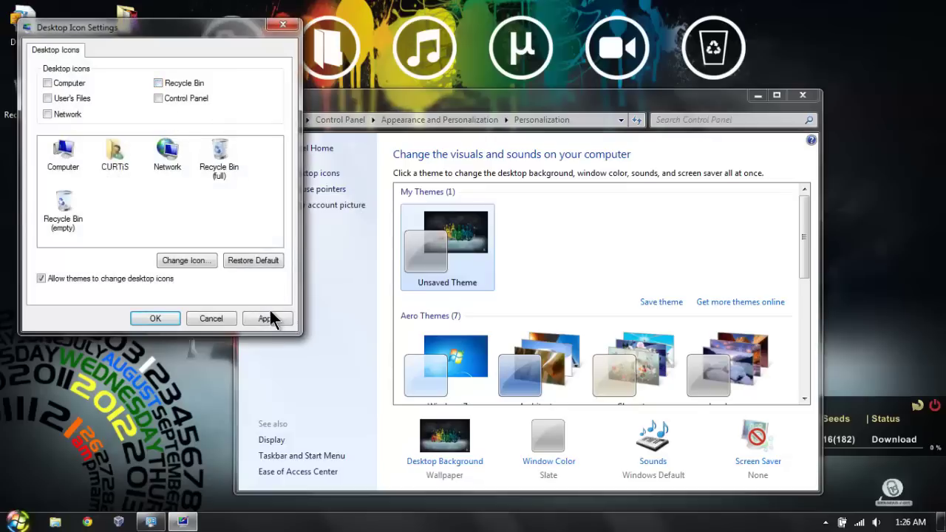
{"action": "left_click", "coordinate": [268, 319]}
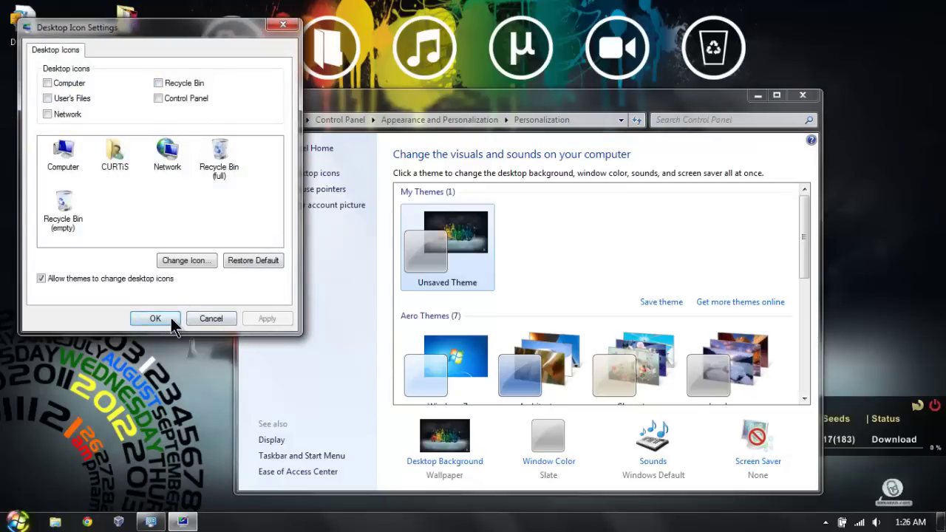
{"action": "left_click", "coordinate": [170, 318]}
Step: Delete the Desktop, Rainmeter, RocketDock, StartOrb and desk icons, then close Personalization
{"action": "left_click_drag", "start_coordinate": [205, 294], "coordinate": [111, 78]}
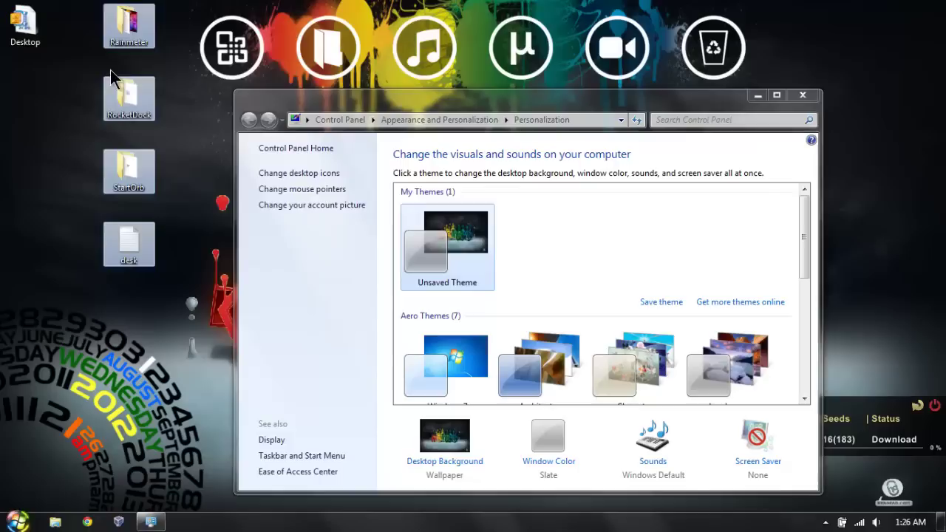
{"action": "left_click_drag", "start_coordinate": [180, 259], "coordinate": [3, 2]}
{"action": "right_click", "coordinate": [116, 105]}
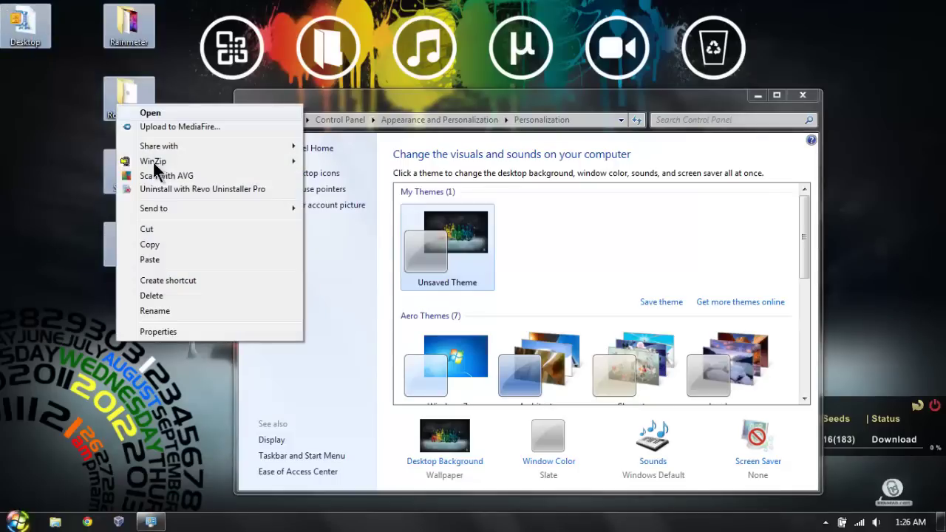
{"action": "left_click", "coordinate": [174, 295]}
{"action": "left_click", "coordinate": [510, 269]}
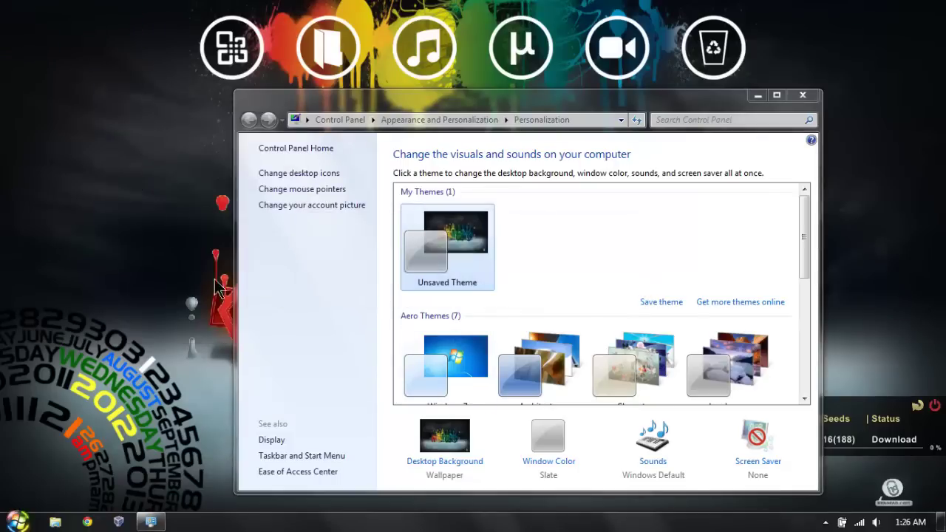
{"action": "left_click", "coordinate": [808, 100]}
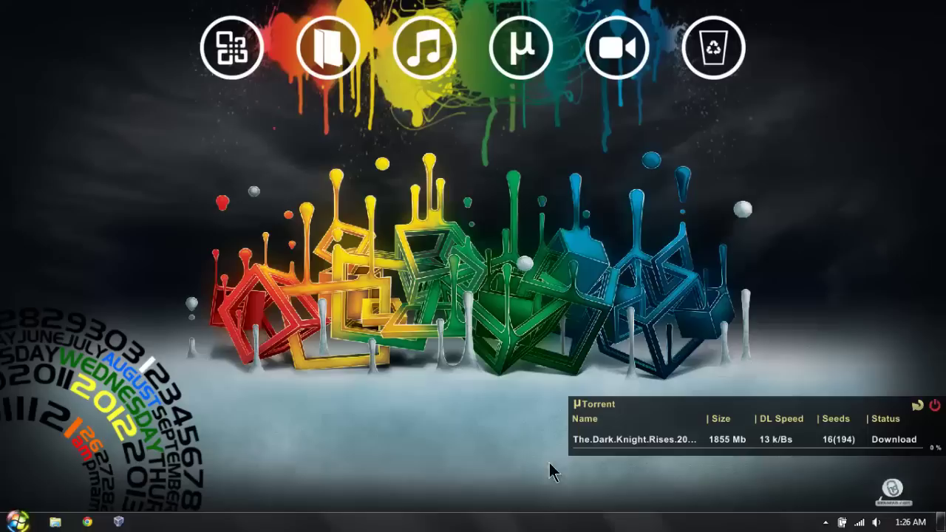
Step: Show and hide the tray's hidden icons, then open the Start menu
{"action": "left_click", "coordinate": [825, 523]}
{"action": "left_click", "coordinate": [391, 380]}
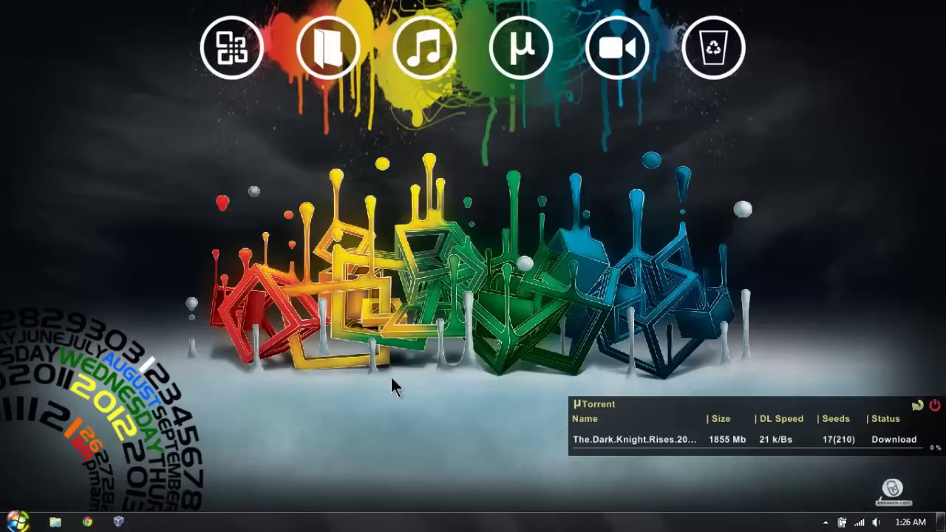
{"action": "left_click", "coordinate": [27, 520]}
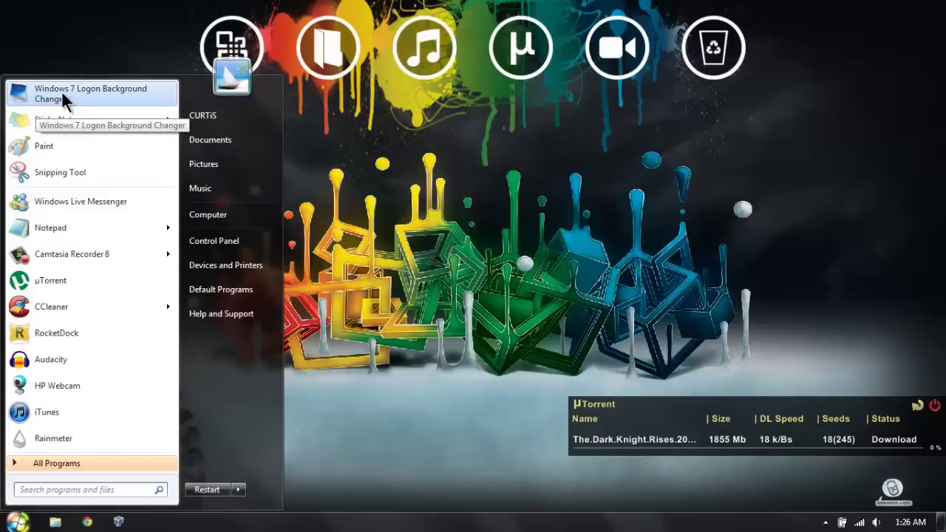
Step: Preview Abstract Green and Abstract summer, set the black-and-white headphones photo as logon background, and close the tool
{"action": "left_click", "coordinate": [151, 99]}
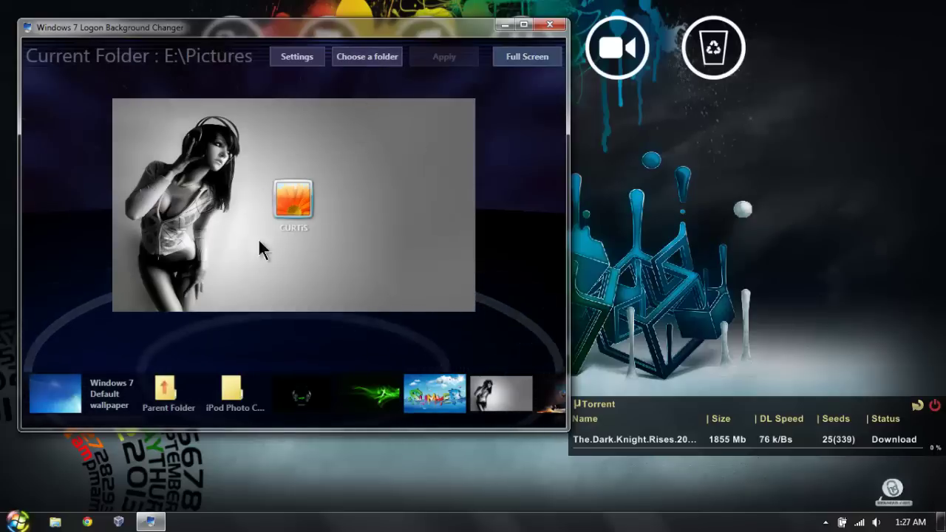
{"action": "left_click", "coordinate": [292, 410]}
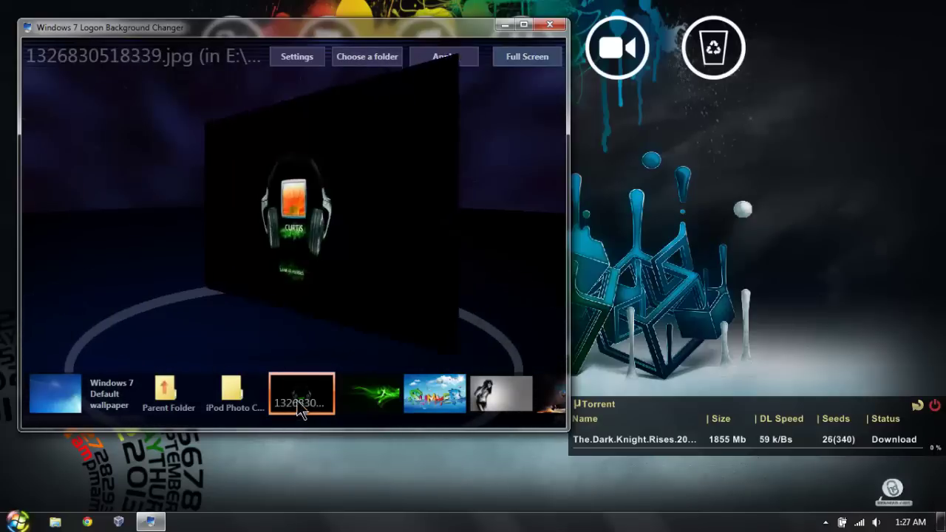
{"action": "left_click", "coordinate": [366, 399]}
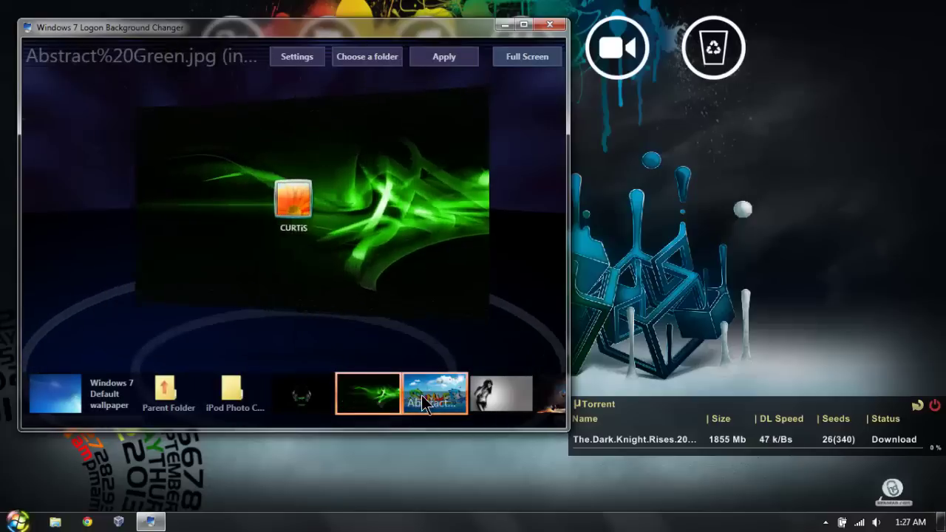
{"action": "left_click", "coordinate": [421, 402]}
{"action": "left_click", "coordinate": [477, 405]}
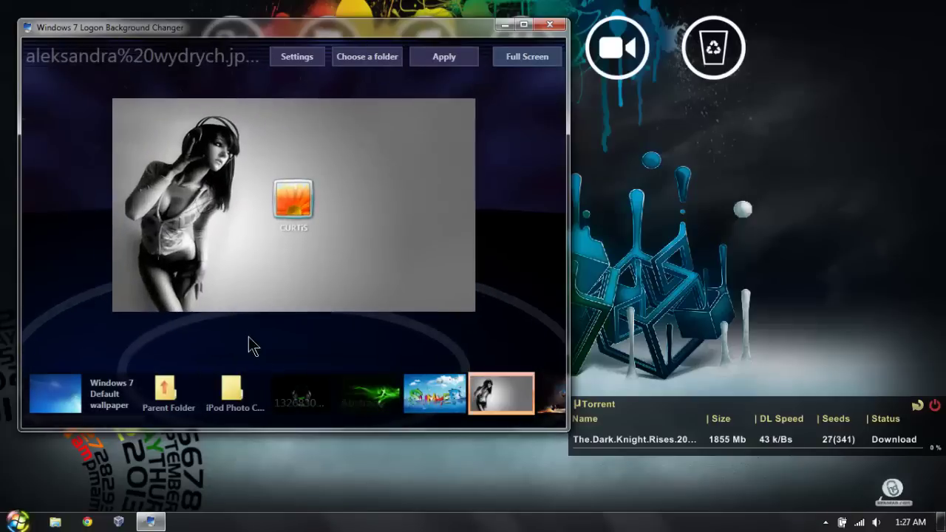
{"action": "left_click", "coordinate": [545, 27]}
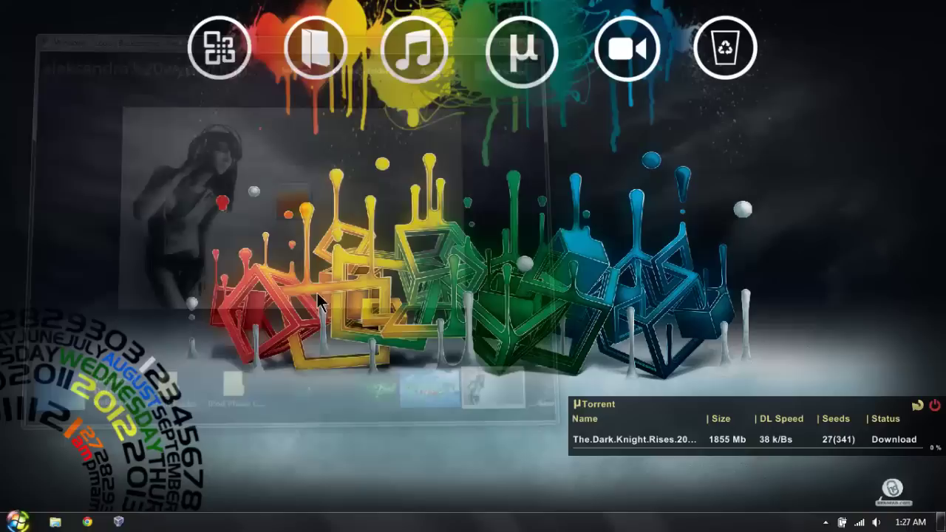